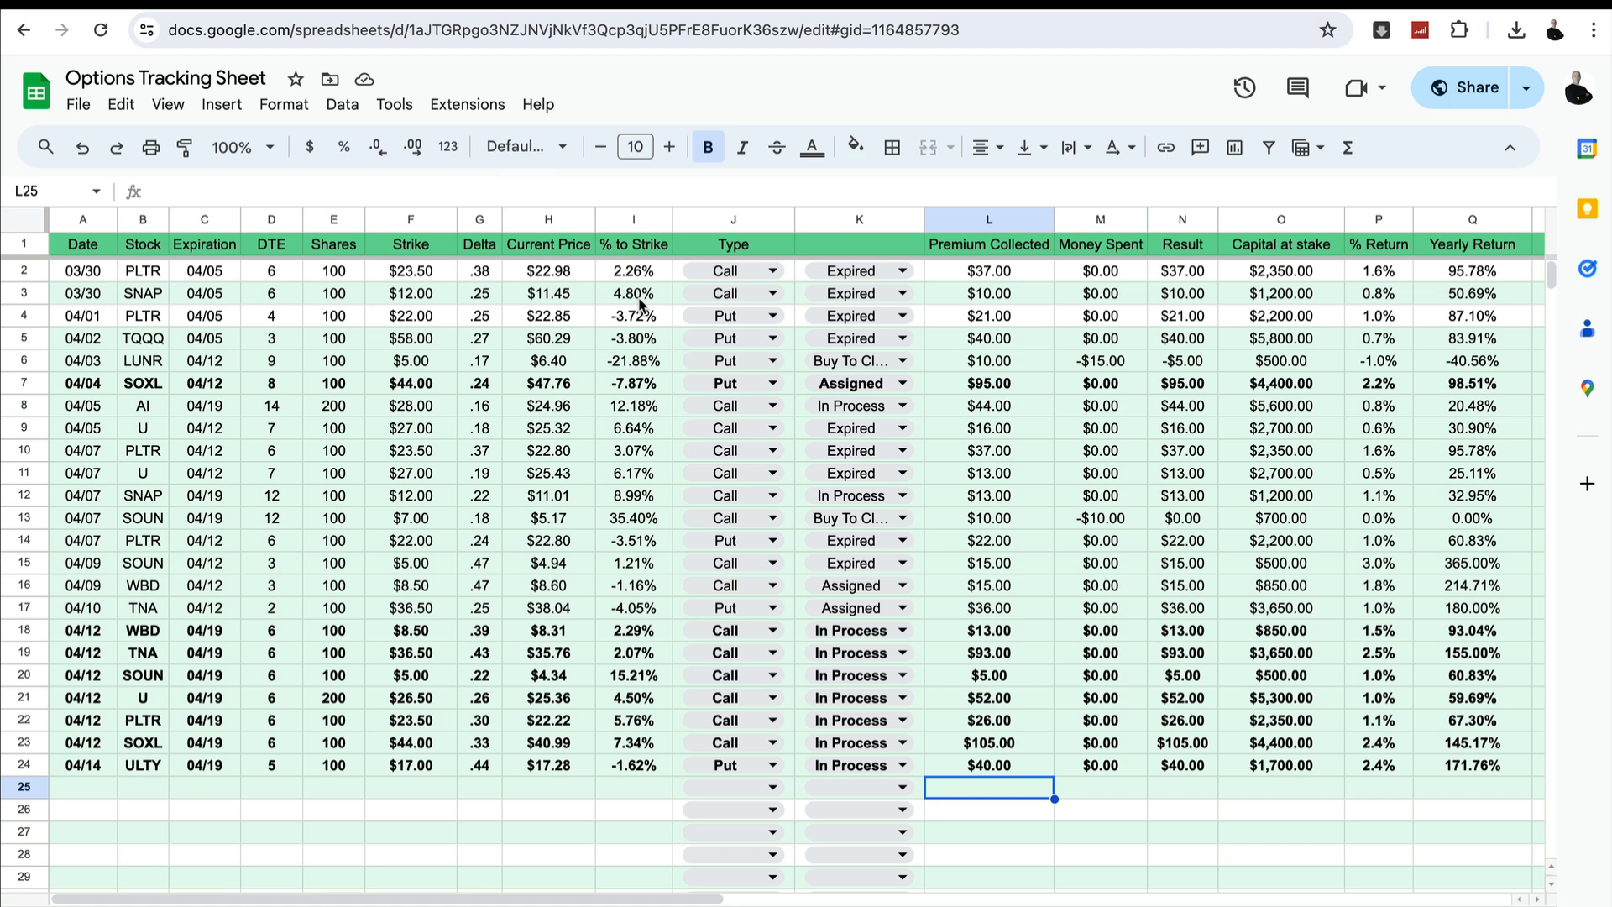
Inspect the date, stock ticker and expiration cells of the first trade in row 2
key("ctrl+Home")
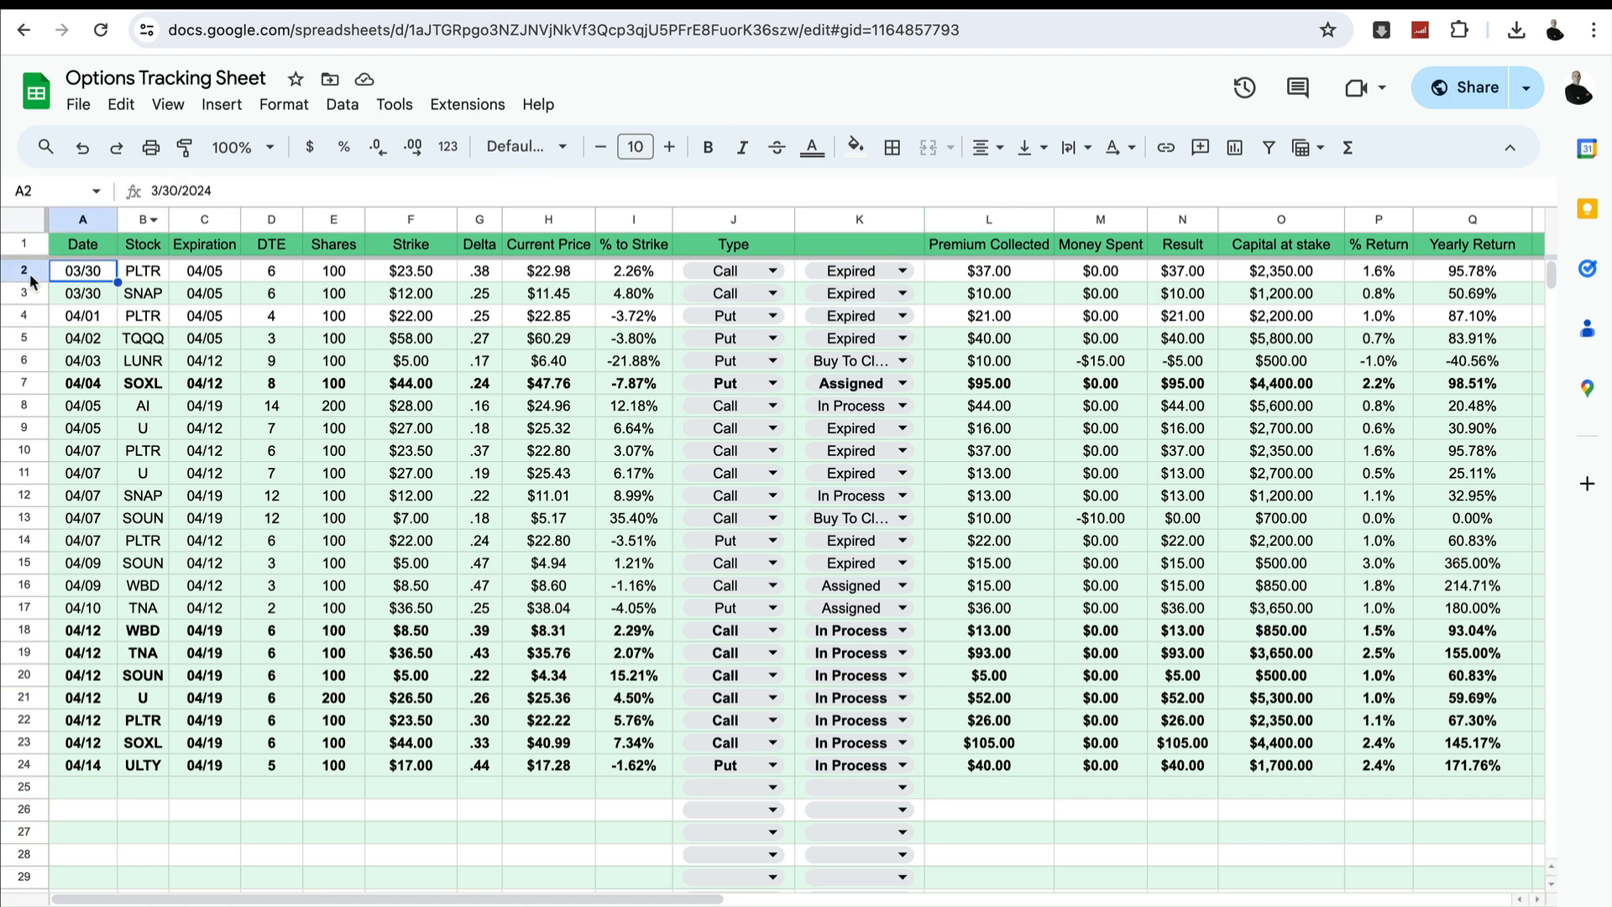
left_click(141, 277)
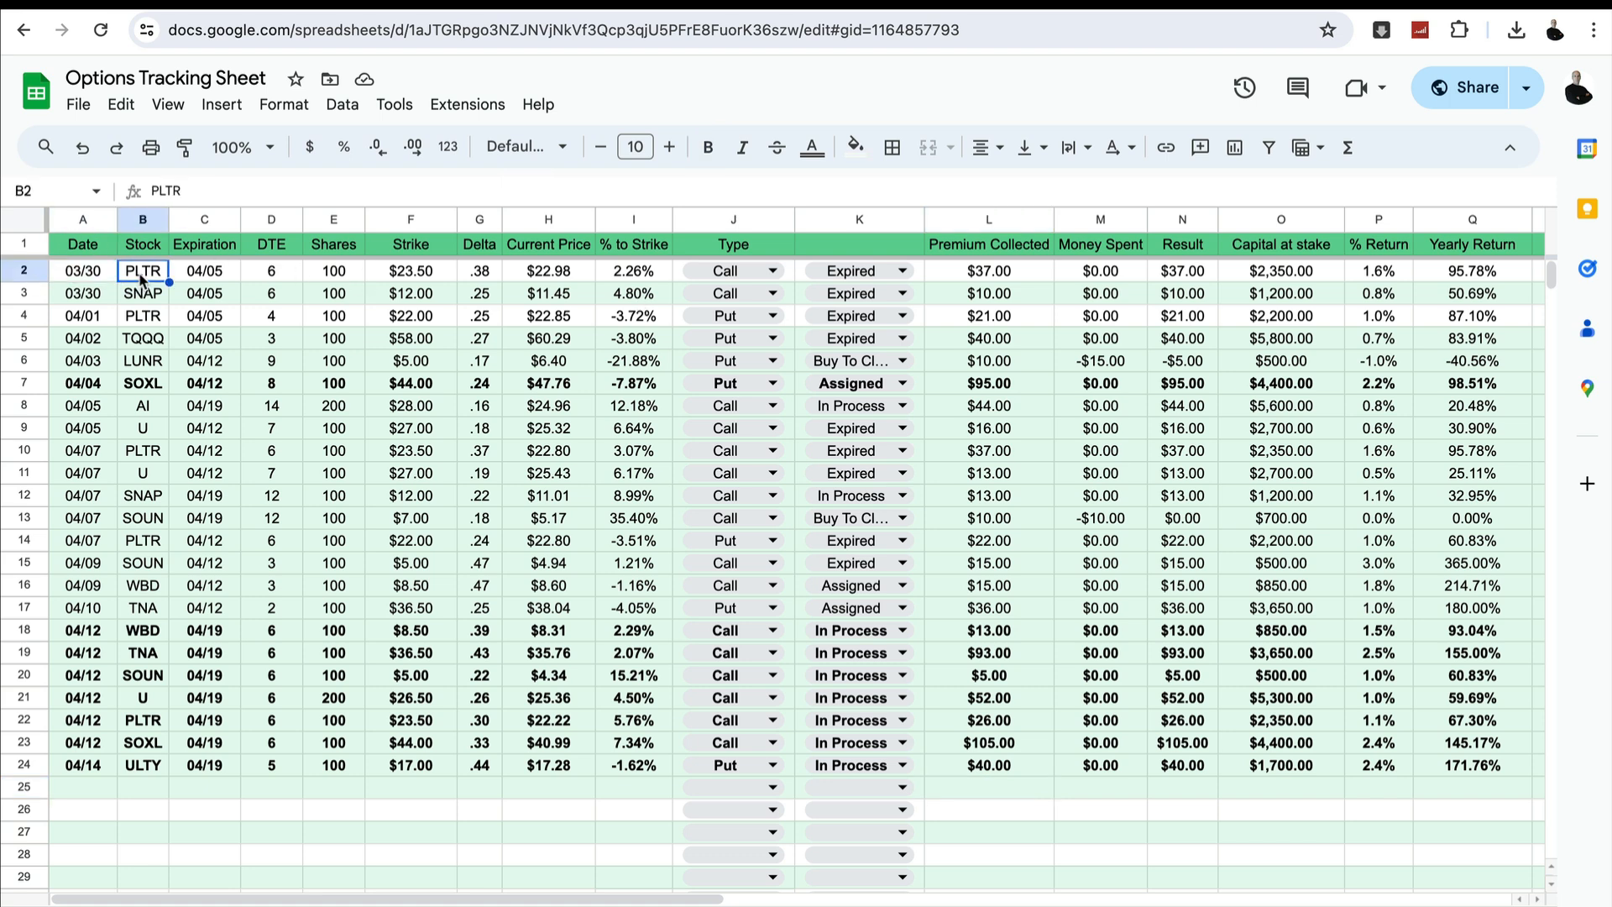
left_click(195, 277)
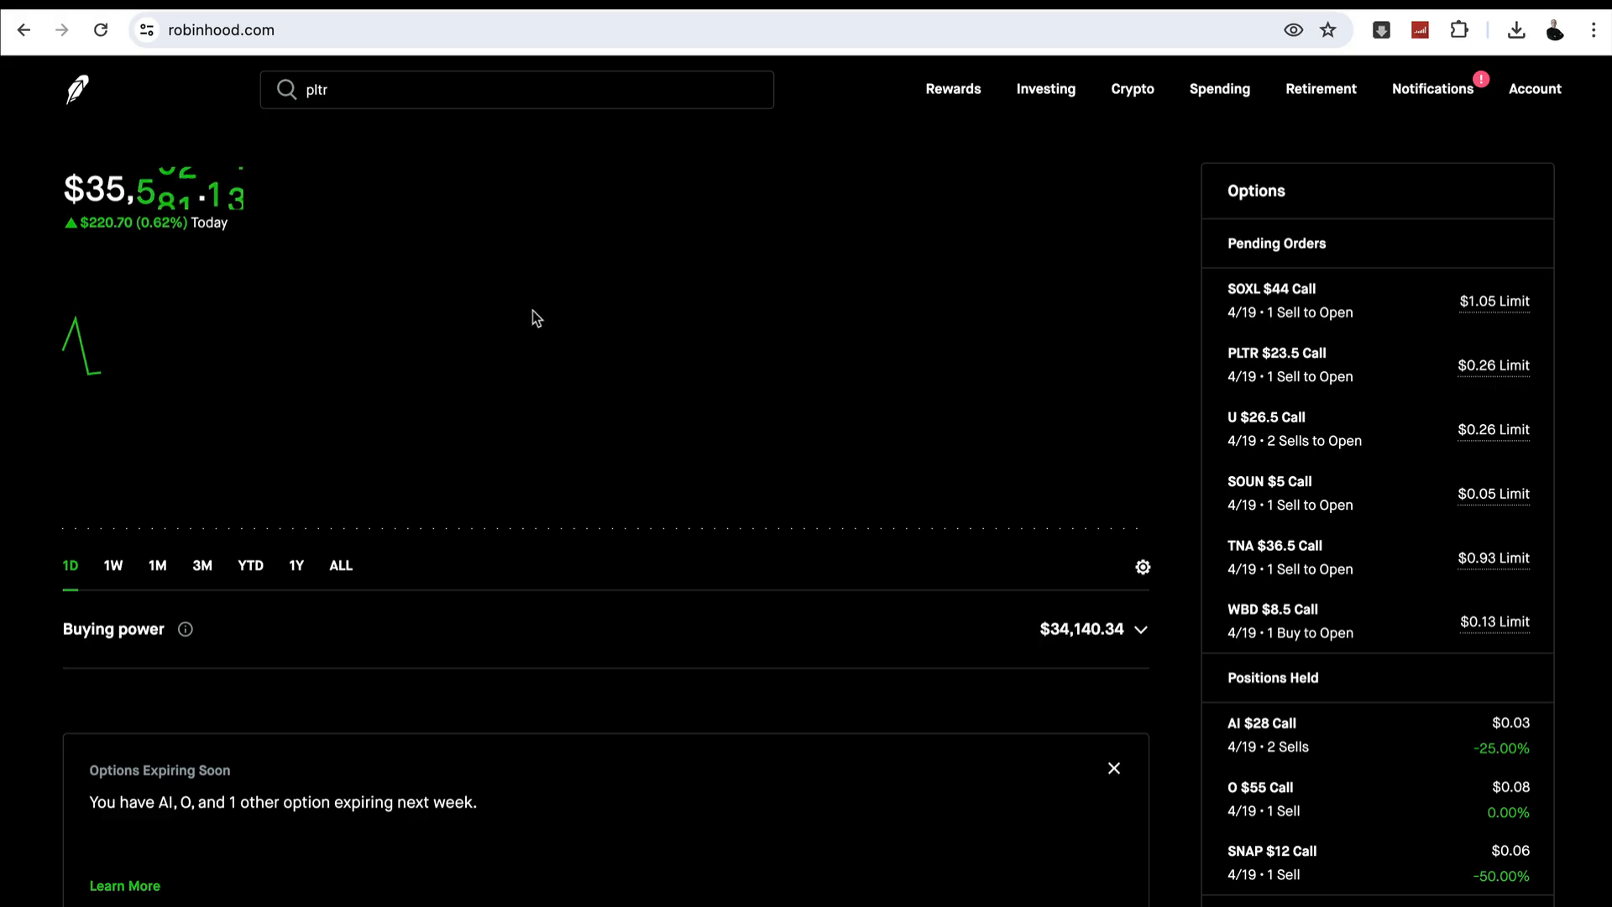
Switch to Robinhood, look up PLTR and open its options chain
left_click(447, 101)
left_click(400, 168)
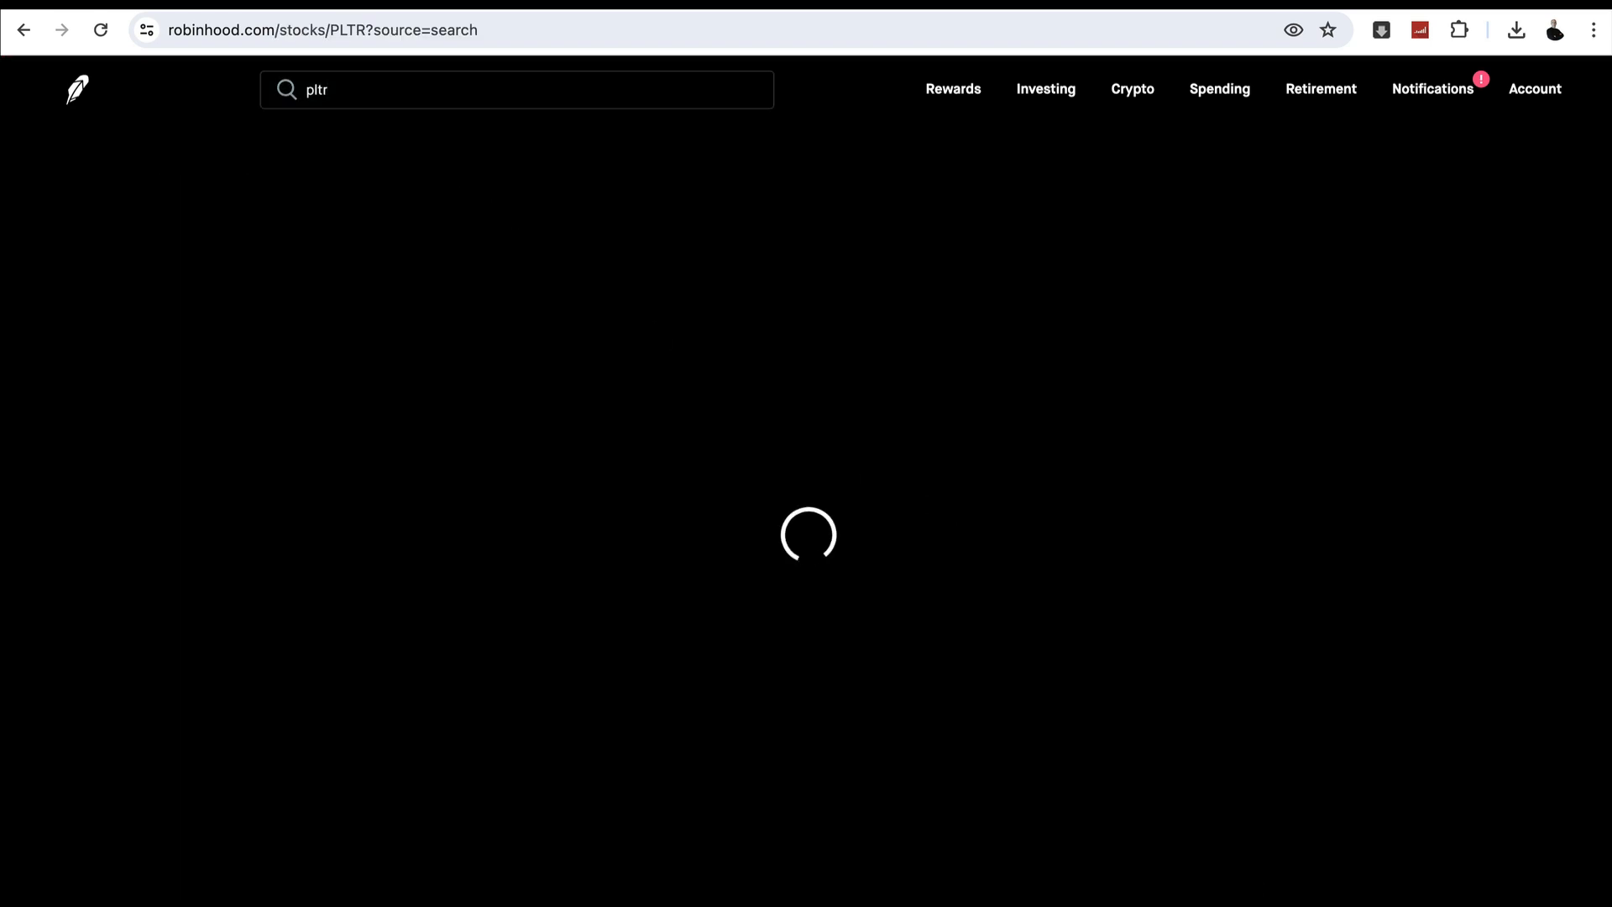
left_click(1343, 813)
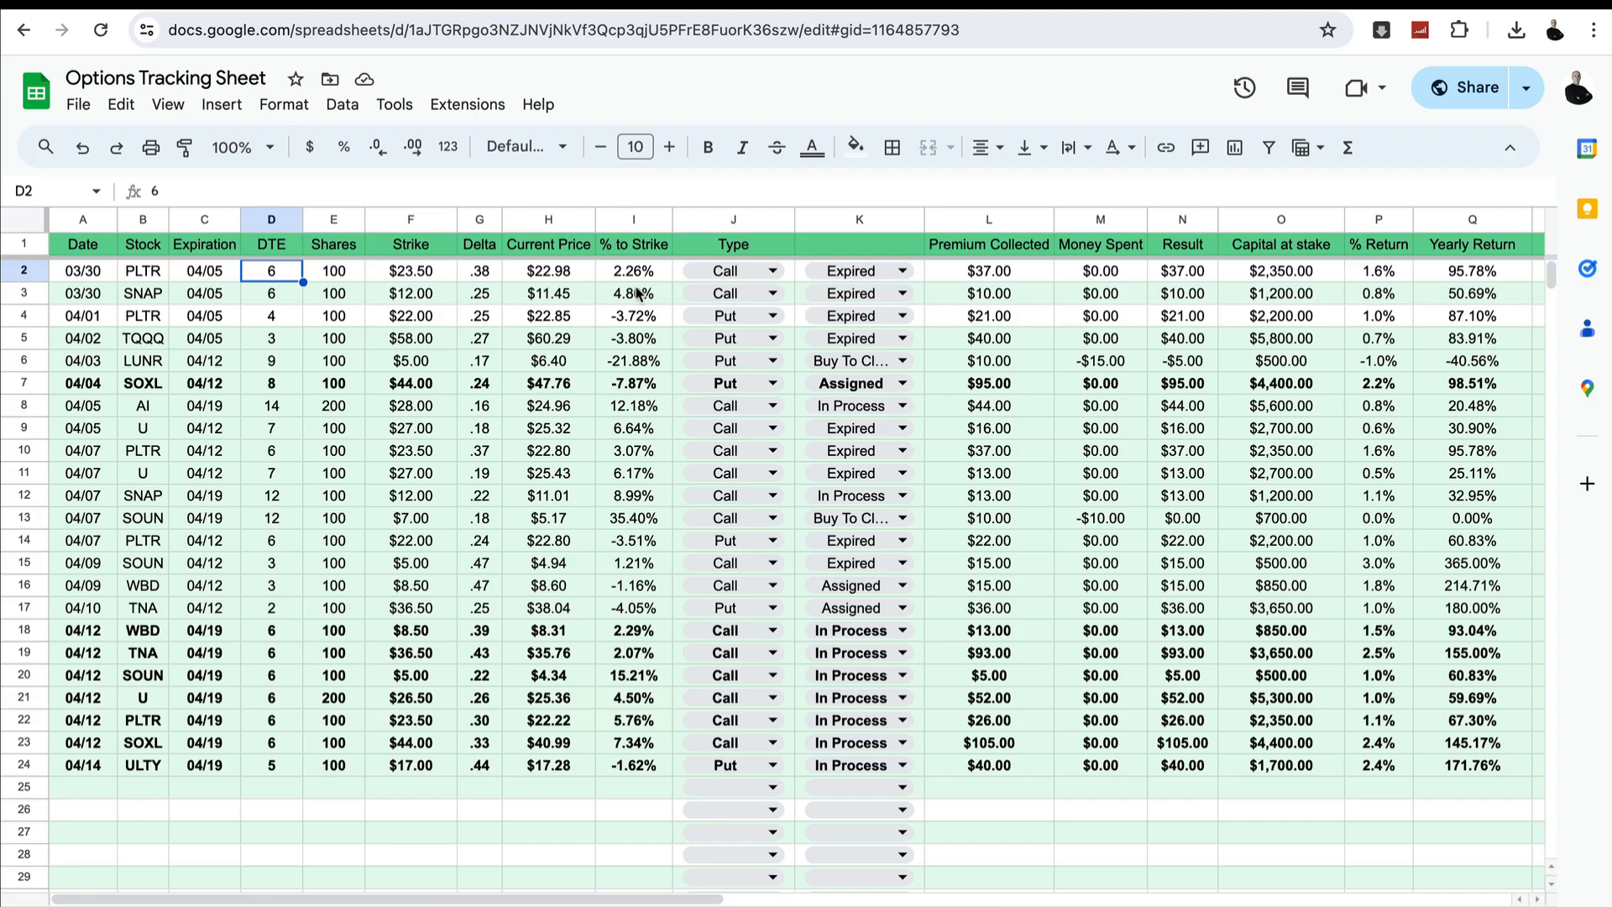
In the tracking sheet, inspect the shares of the row 2 and row 21 trades and the strike in row 2
left_click(324, 277)
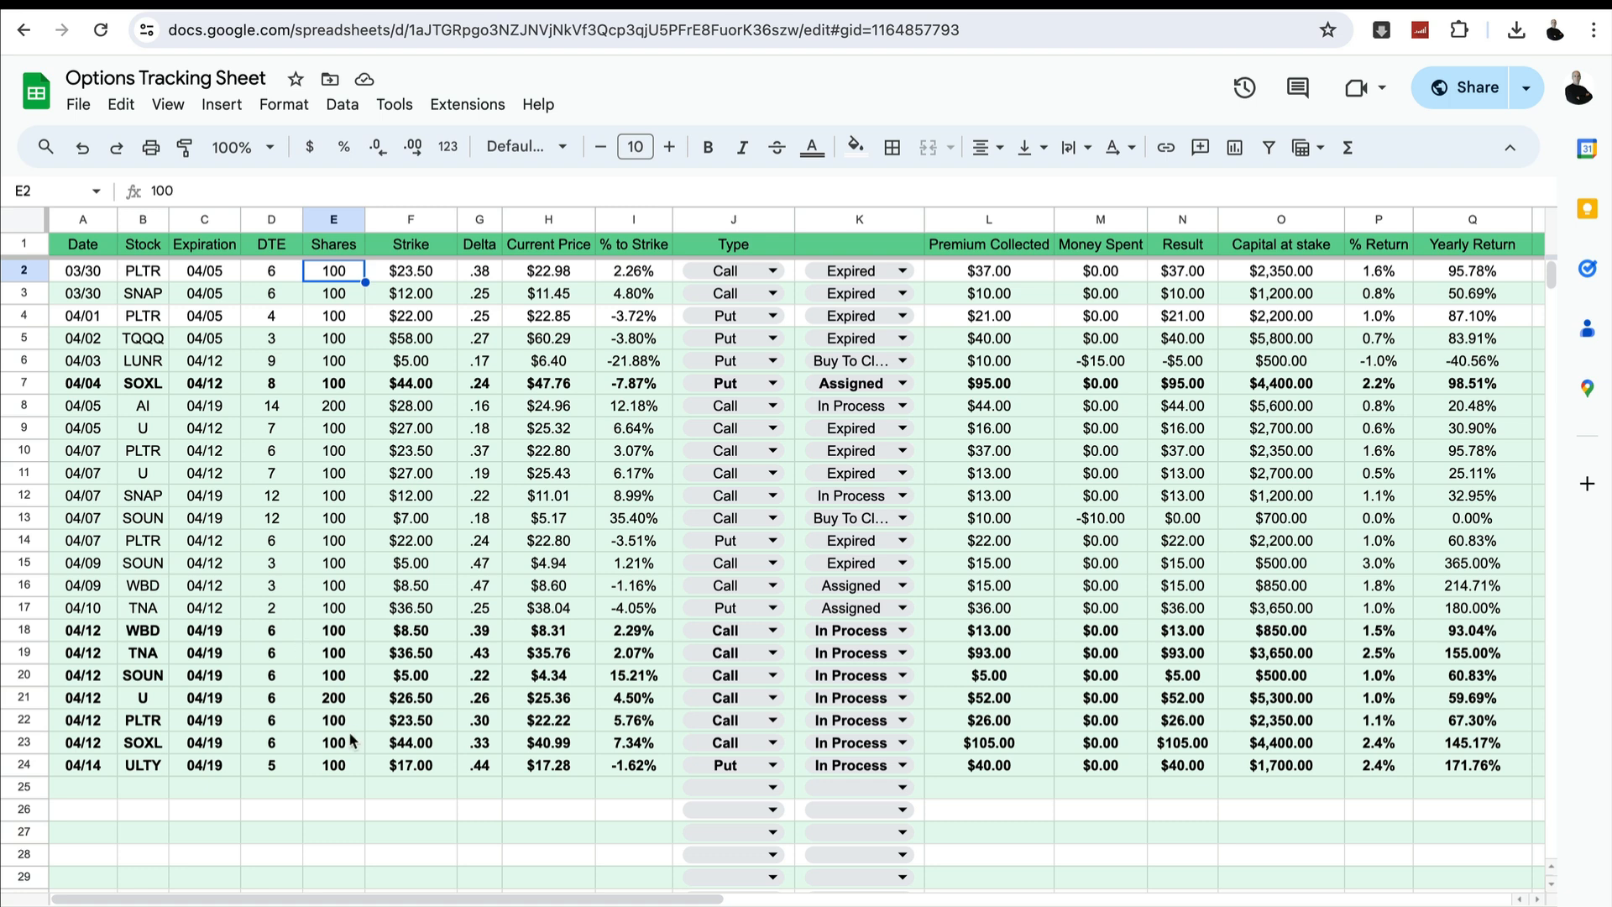
left_click(333, 701)
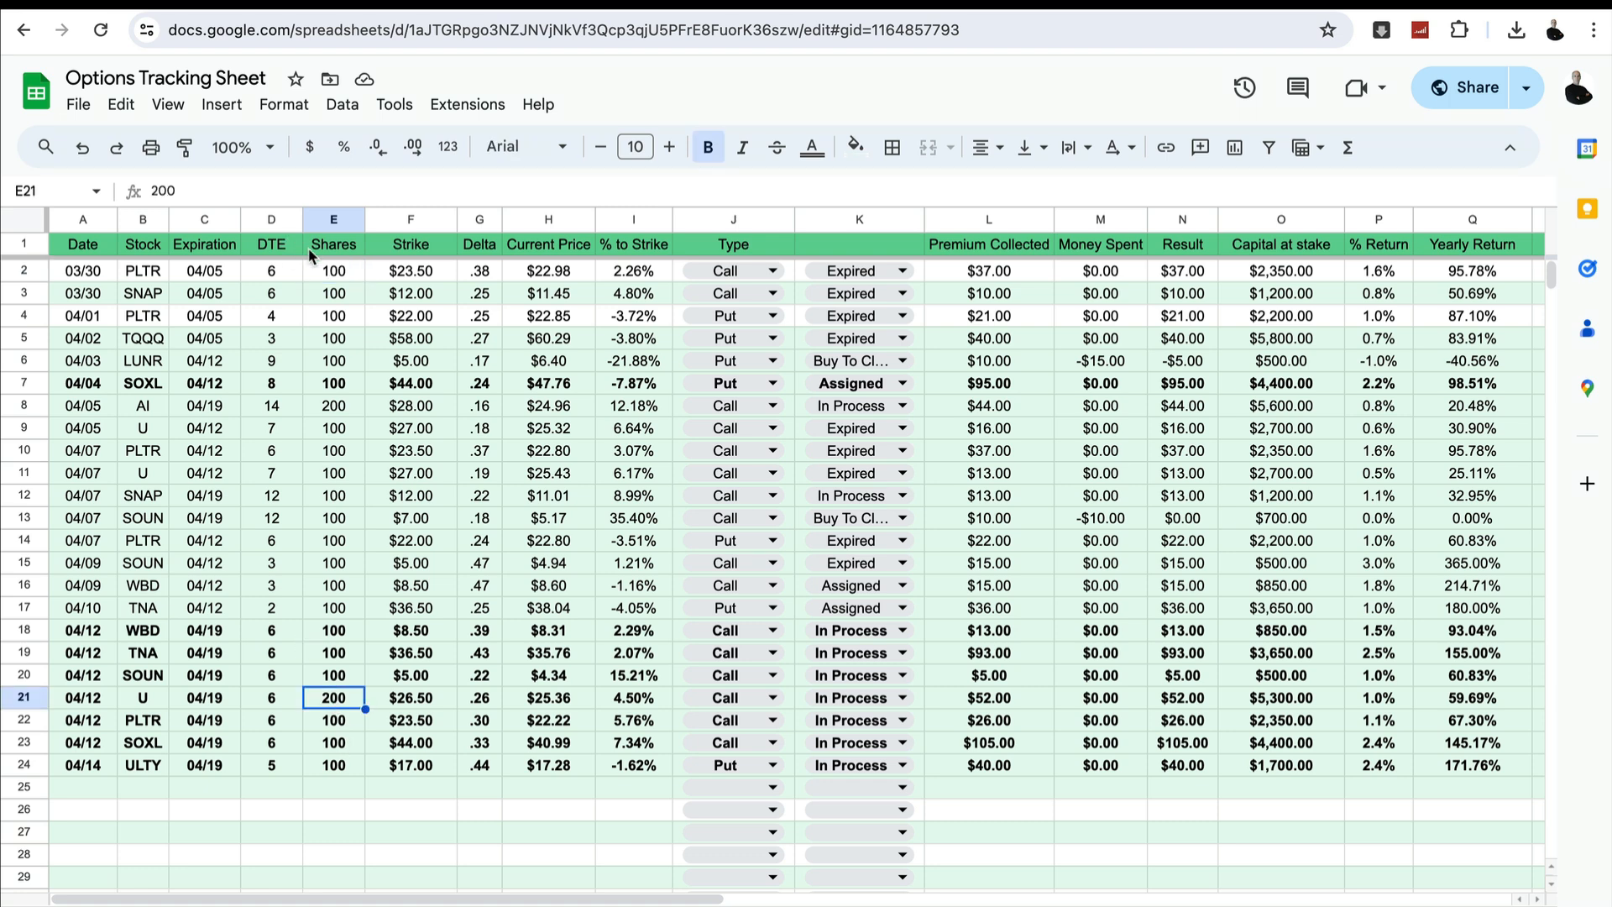
left_click(415, 274)
View the Greeks of the PLTR $22.5 call expiring April 19 on Robinhood and return to the tracking sheet
key("ctrl+Tab")
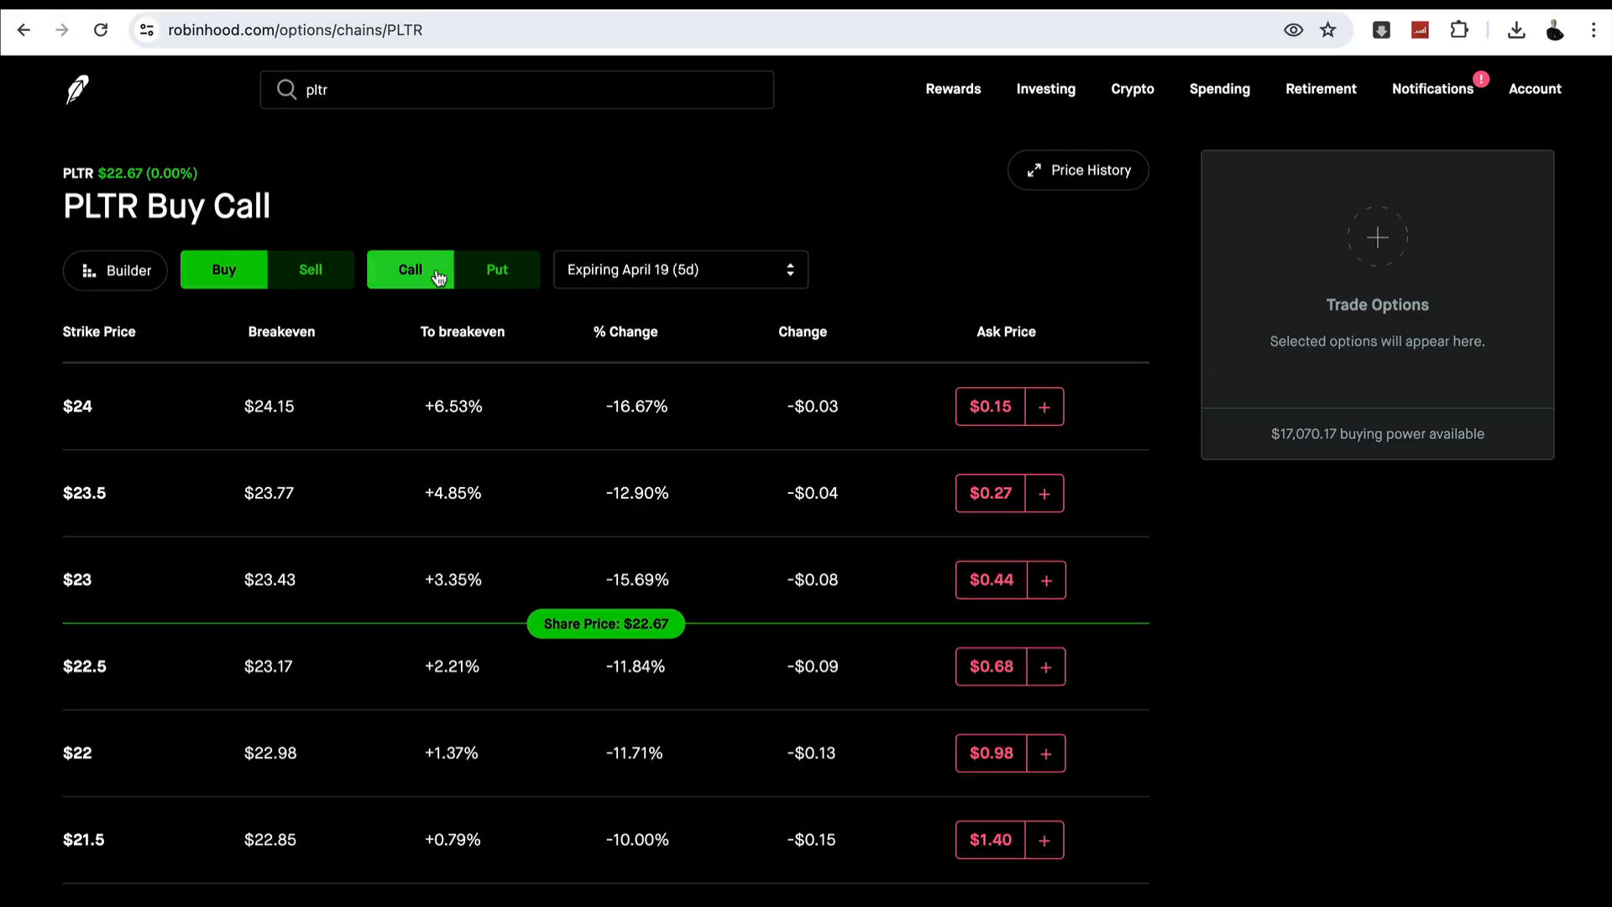
left_click(803, 667)
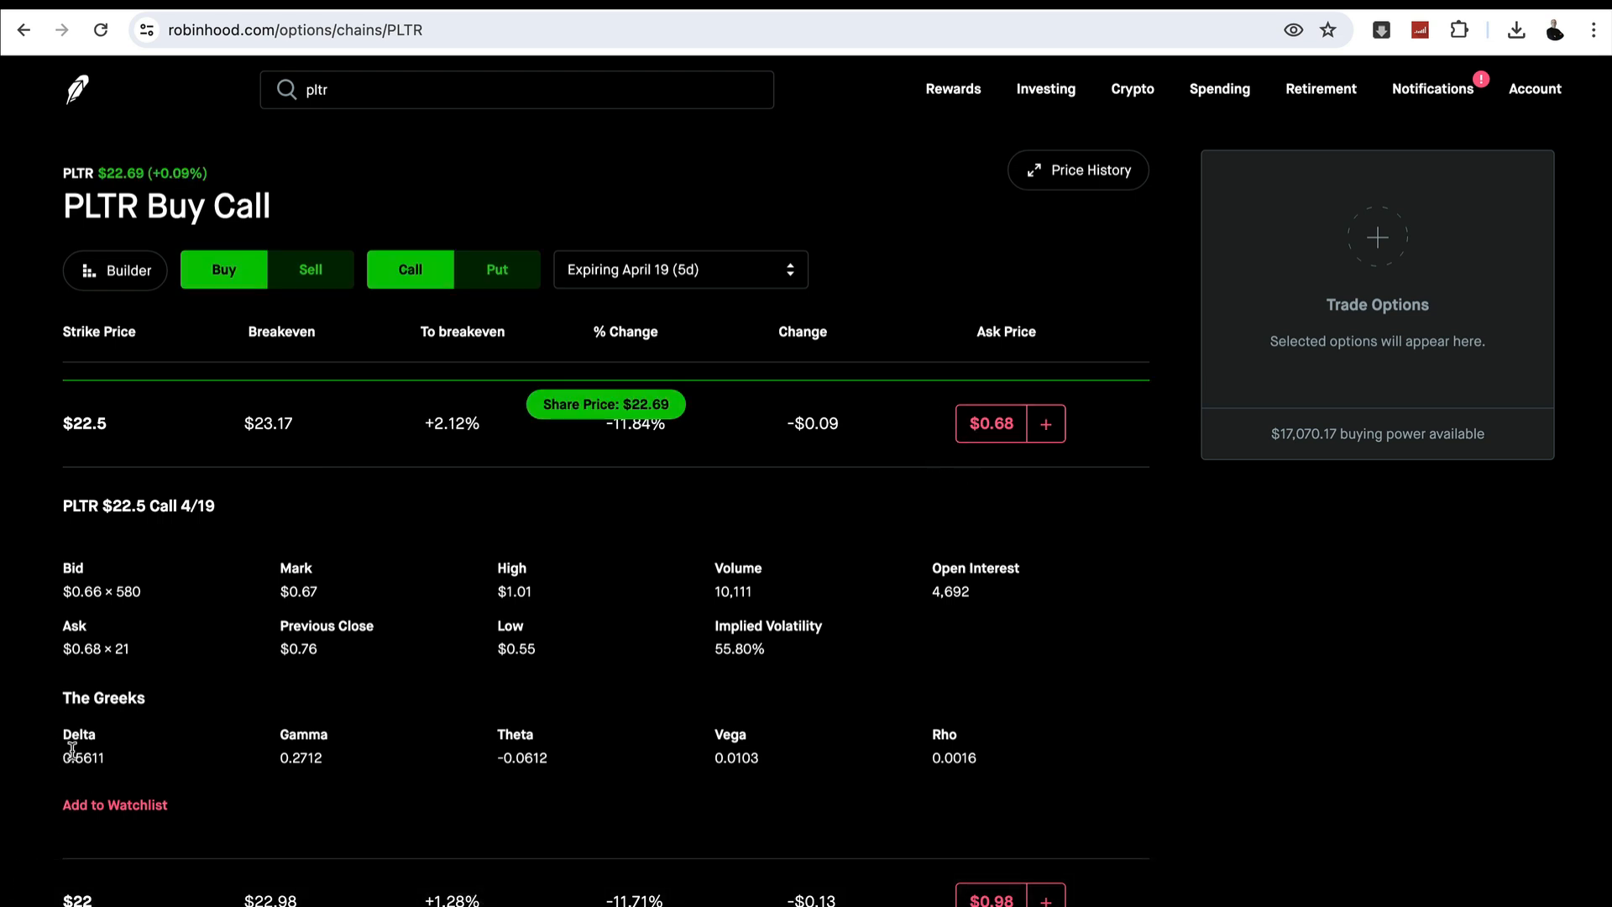
key("ctrl+Tab")
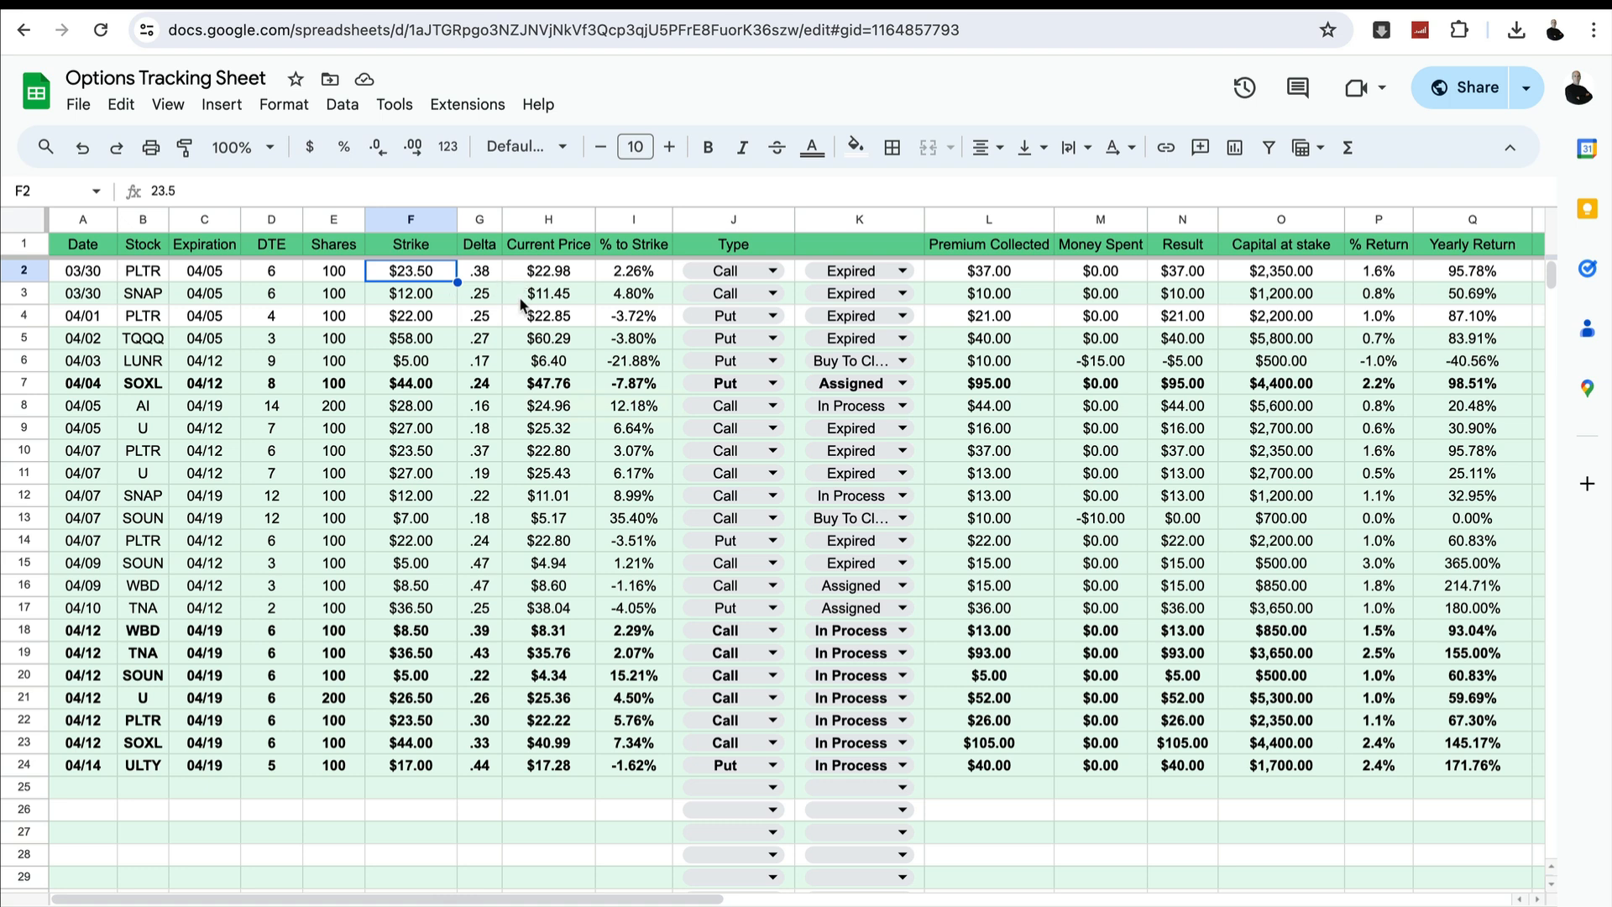
Inspect the current price, the % to Strike formula and the available Type options of the row 2 trade
left_click(538, 271)
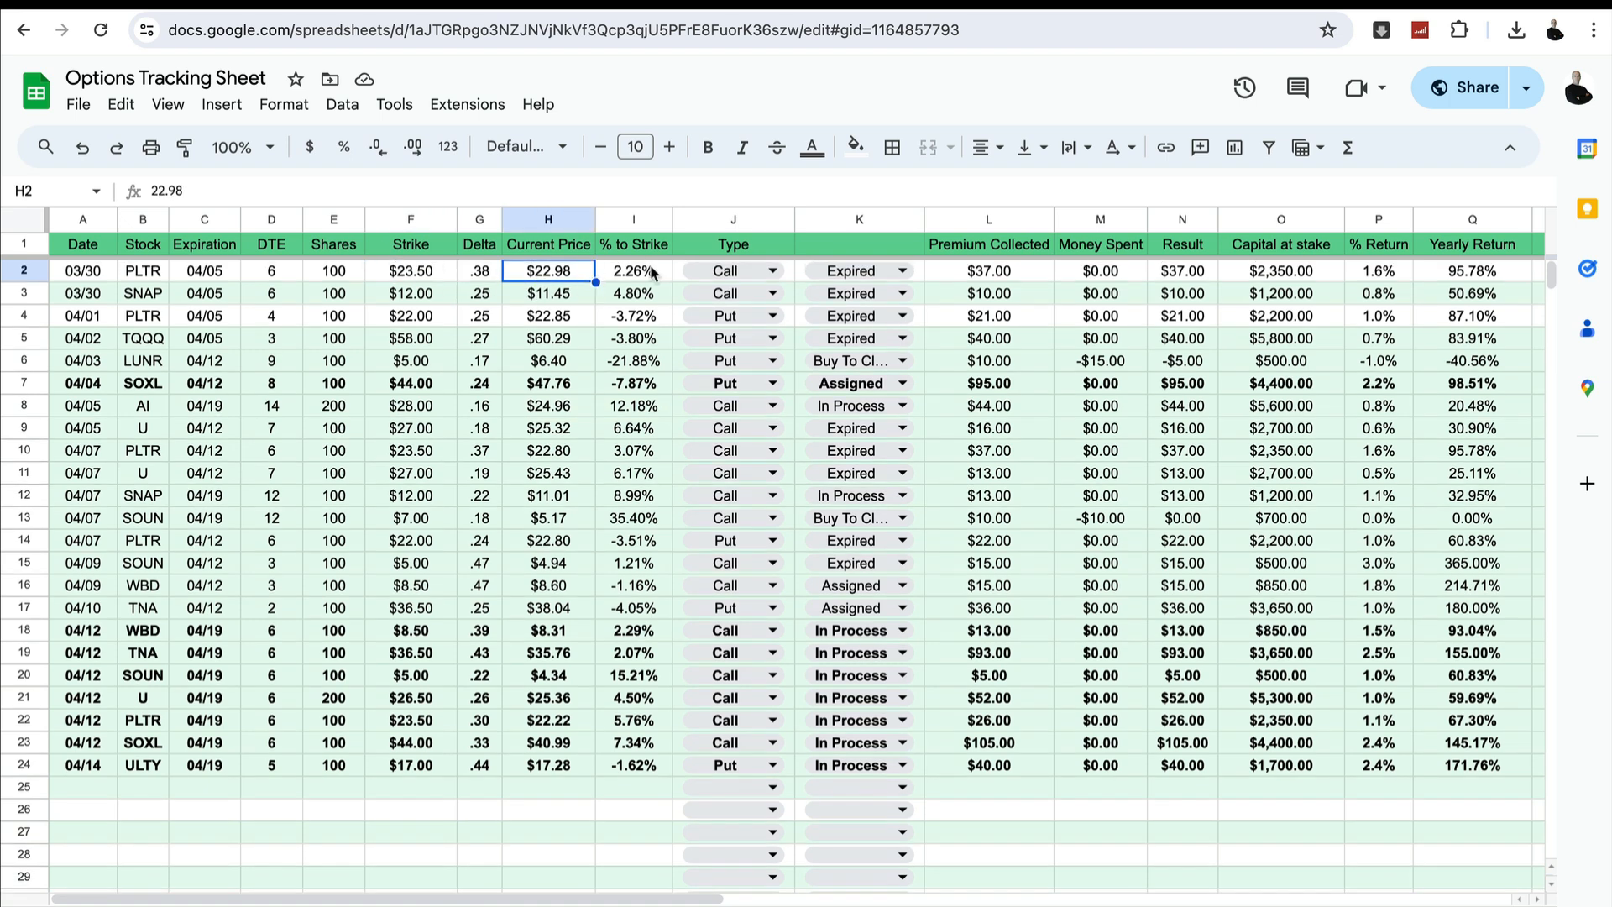
left_click(635, 272)
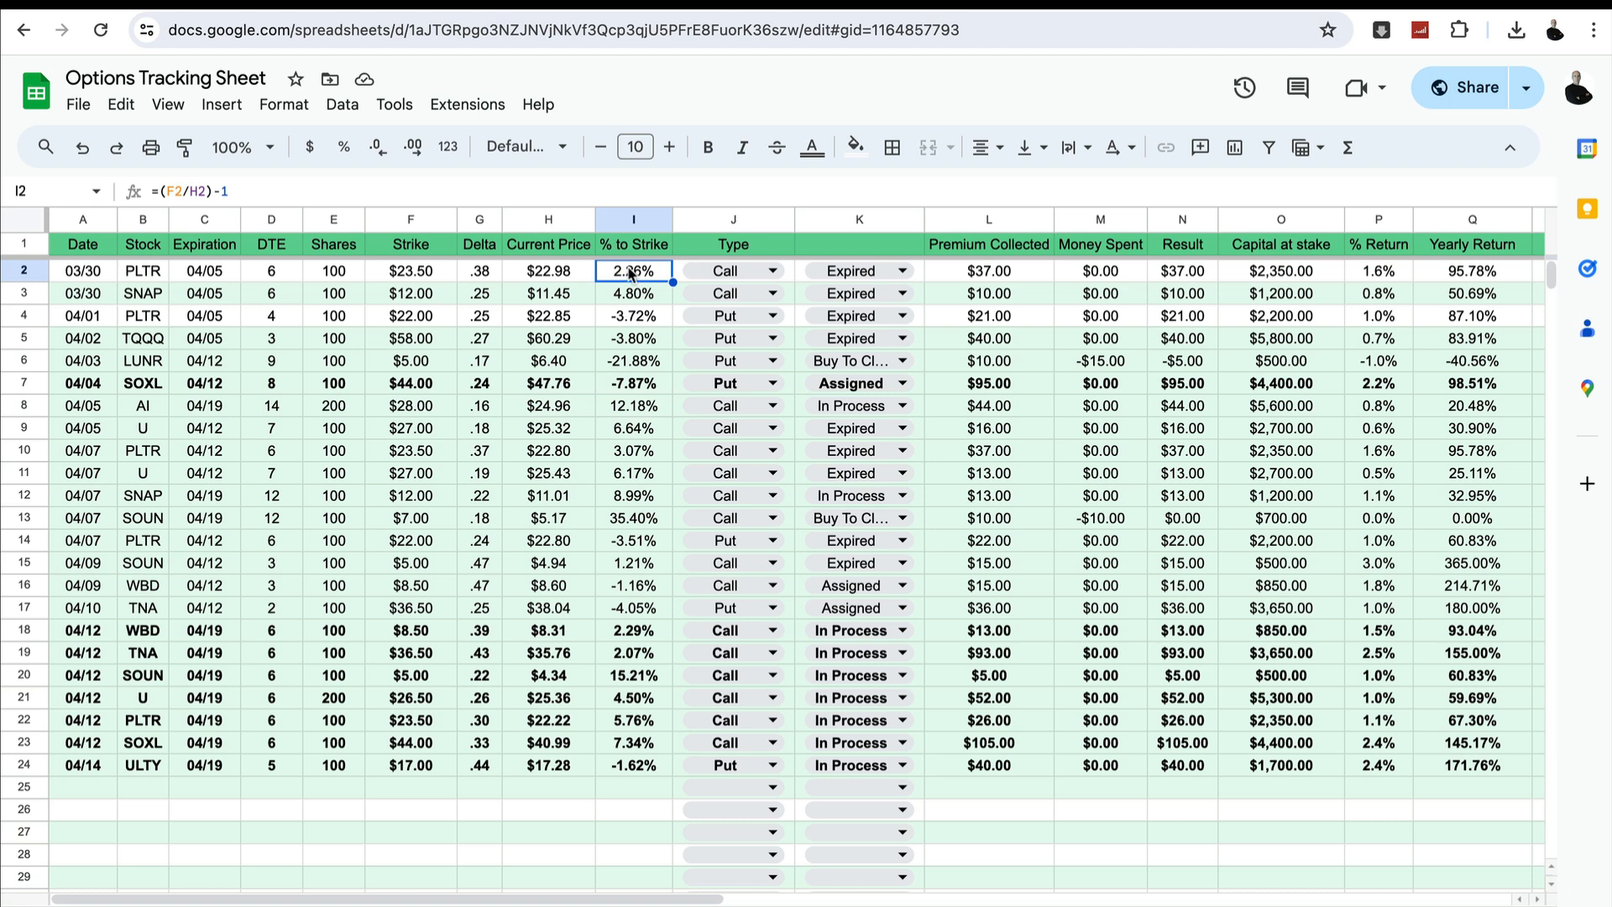
left_click(774, 271)
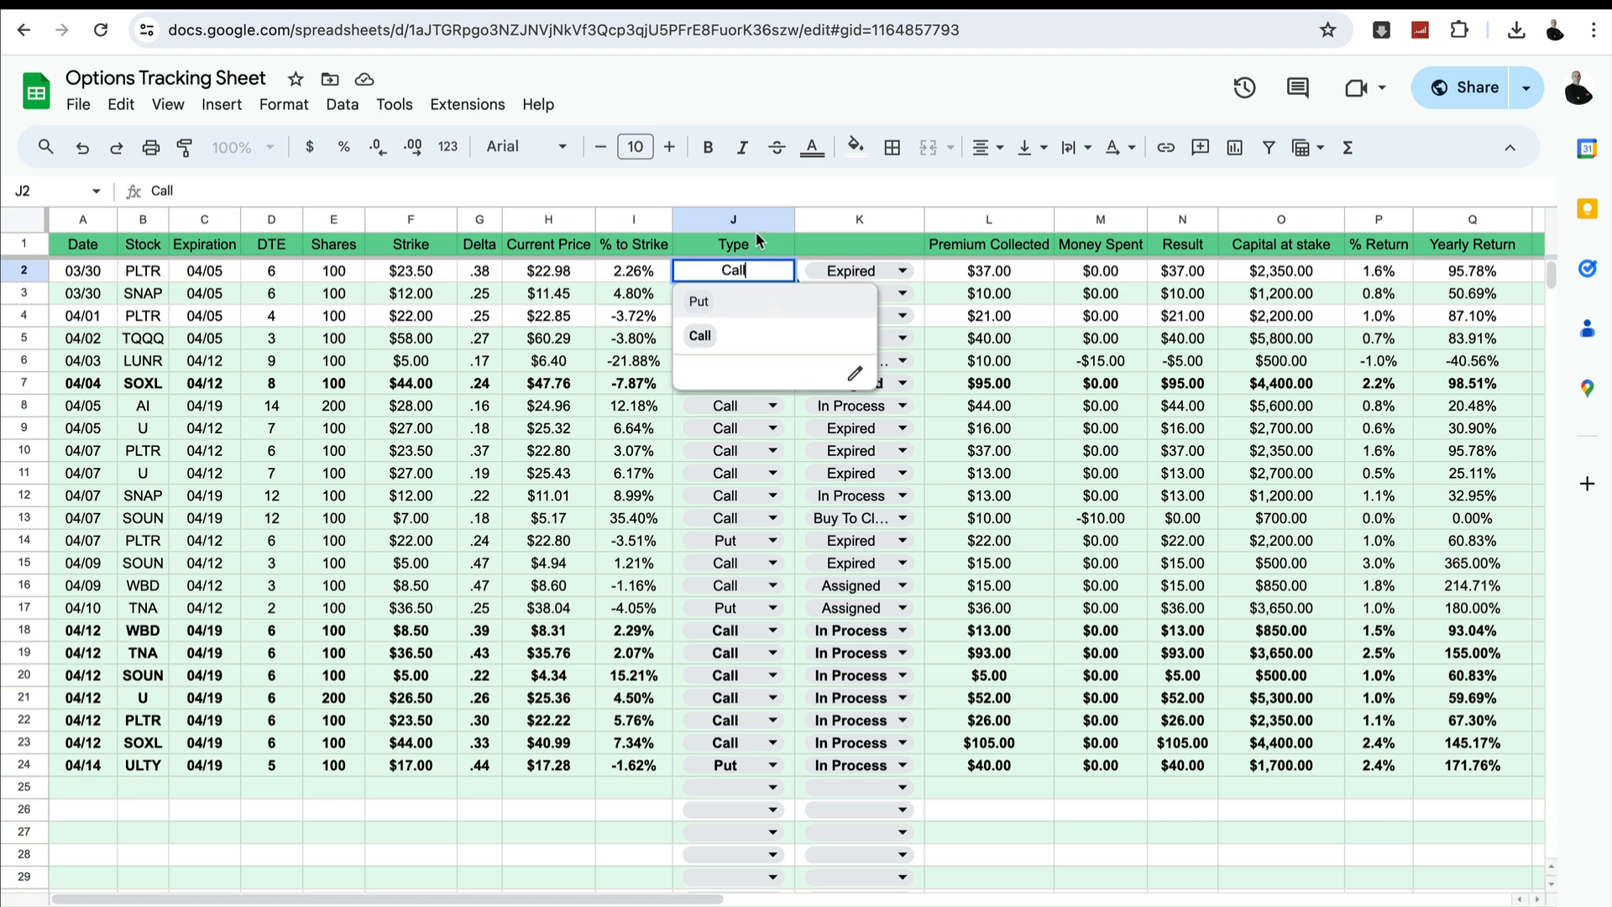
Enter "Status" as the header in cell K1 and show the status options of the row 2 trade
left_click(764, 191)
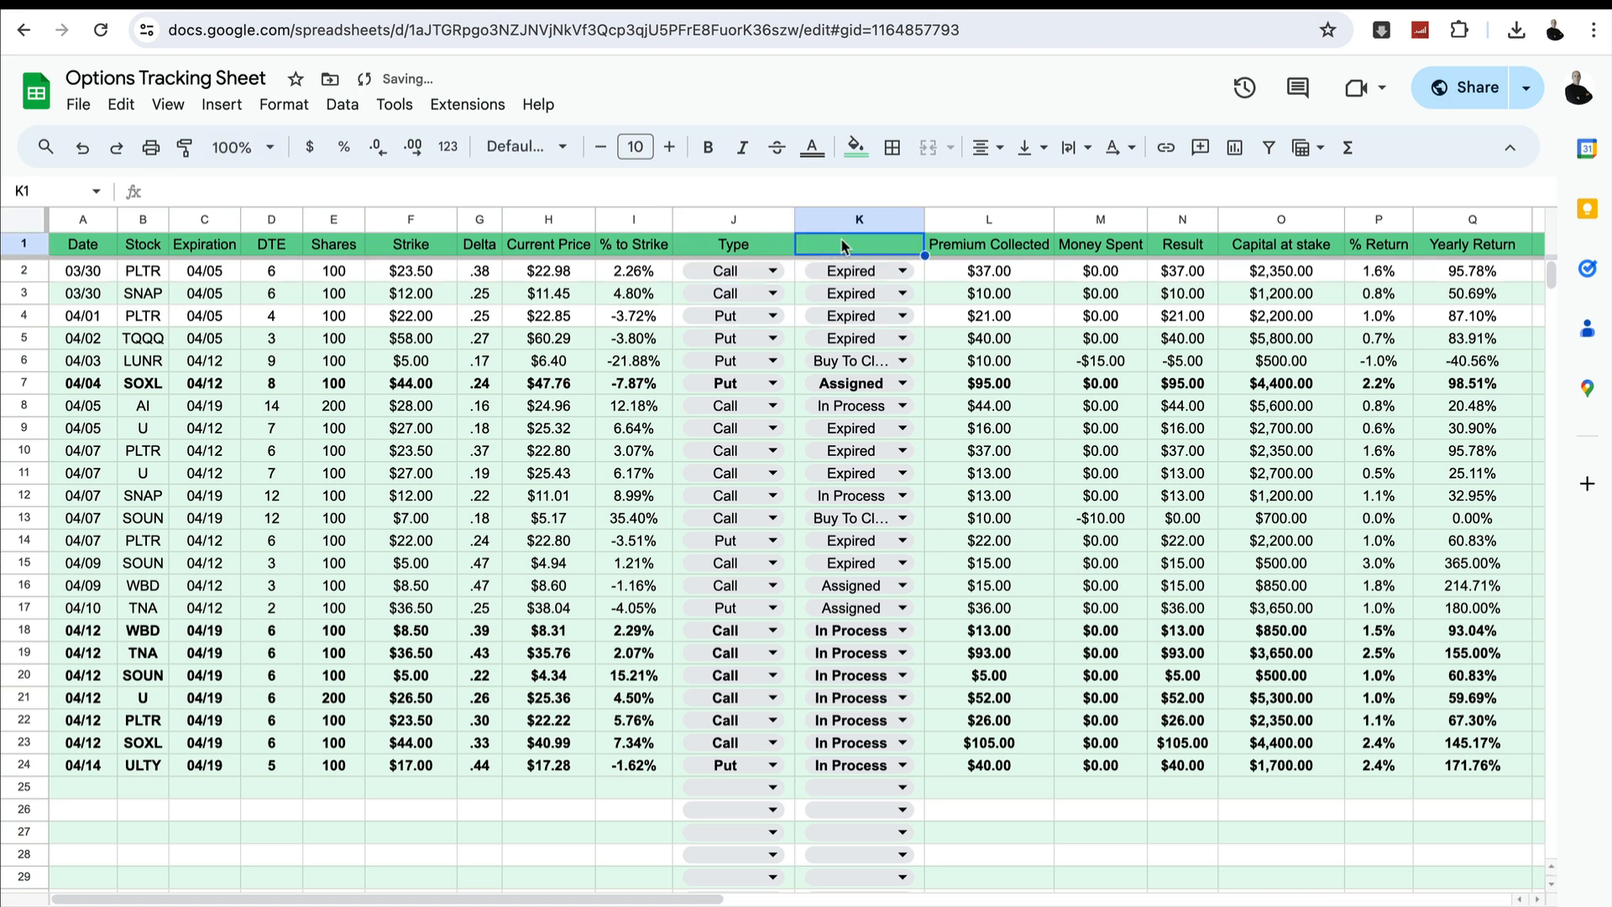
left_click(856, 270)
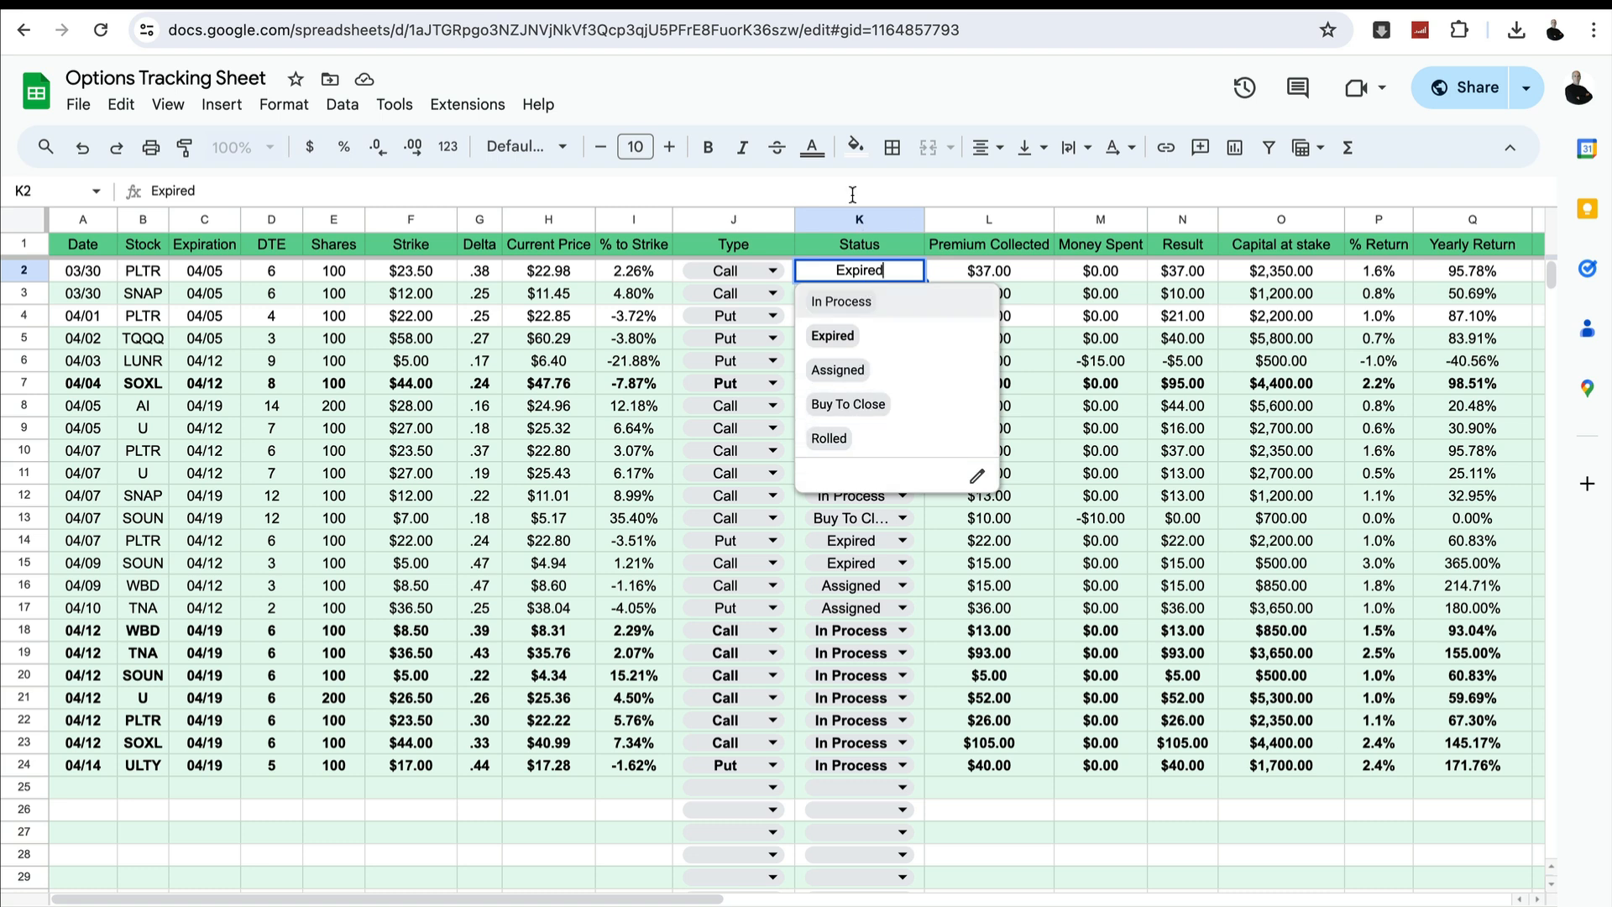
left_click(786, 190)
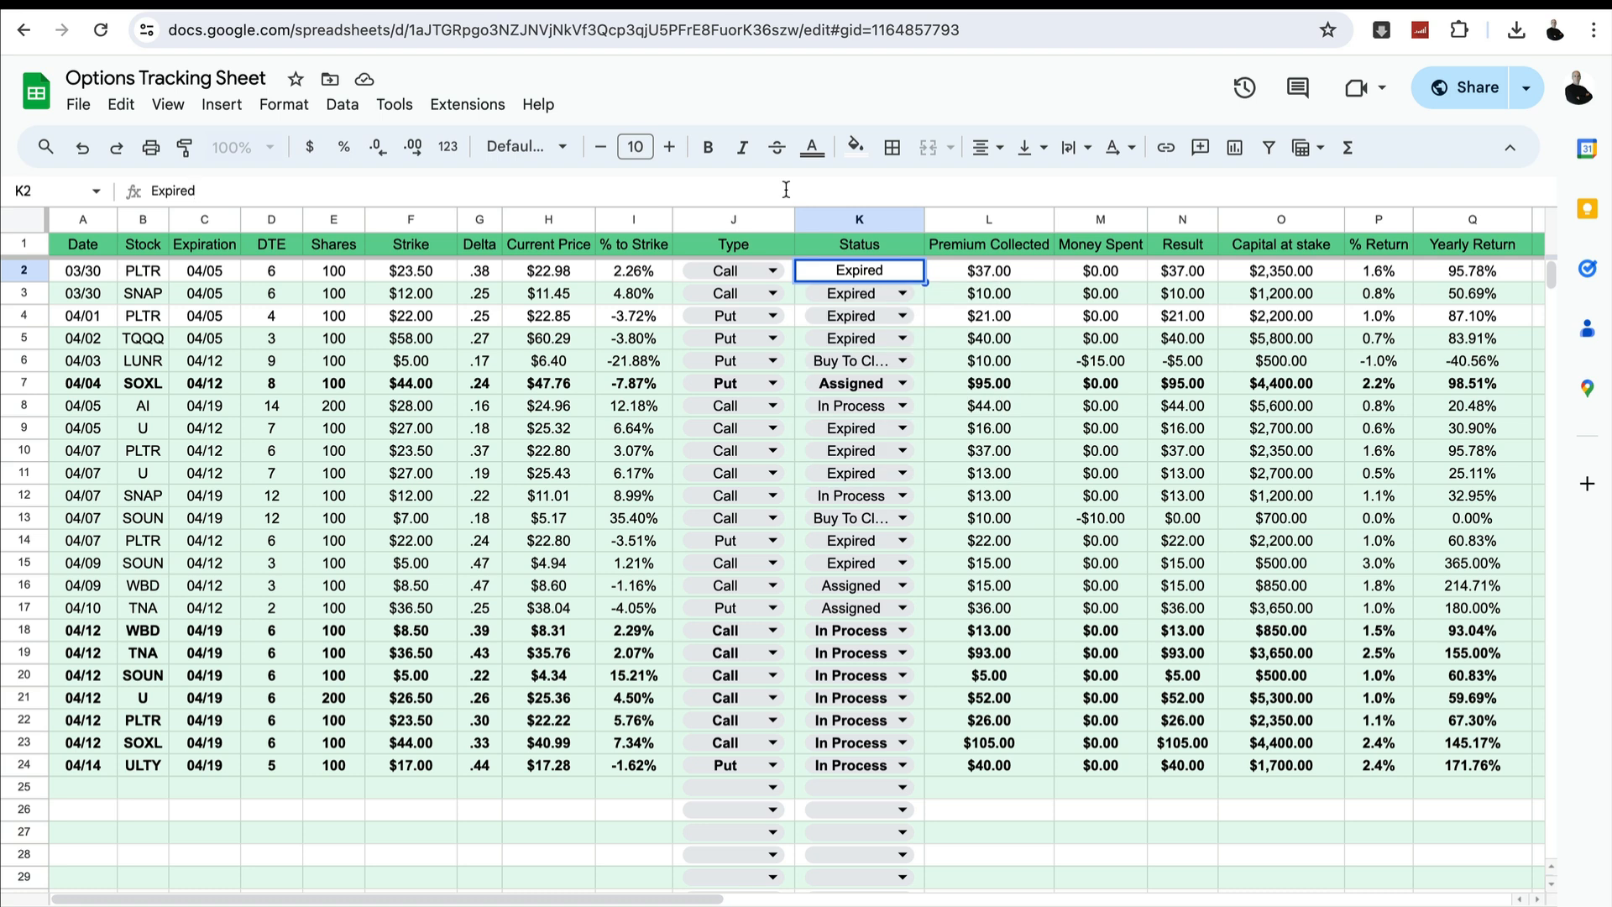
Compare the Premium Collected column with the ask price of the PLTR $22.5 call on Robinhood, ending on row 2's premium
left_click(962, 252)
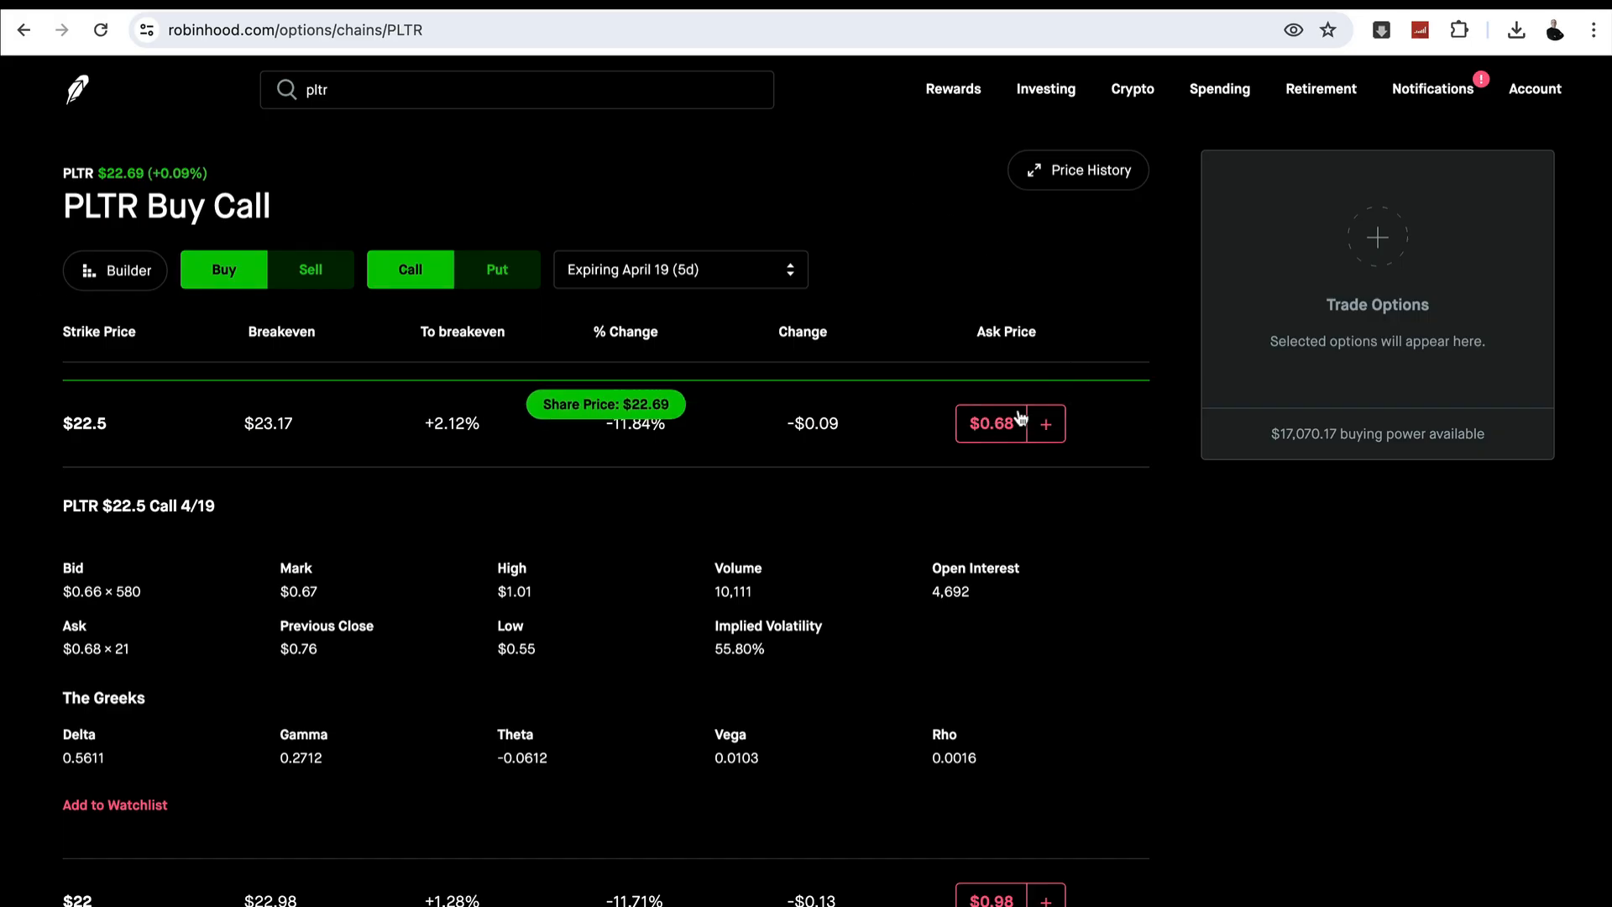
left_click(1045, 424)
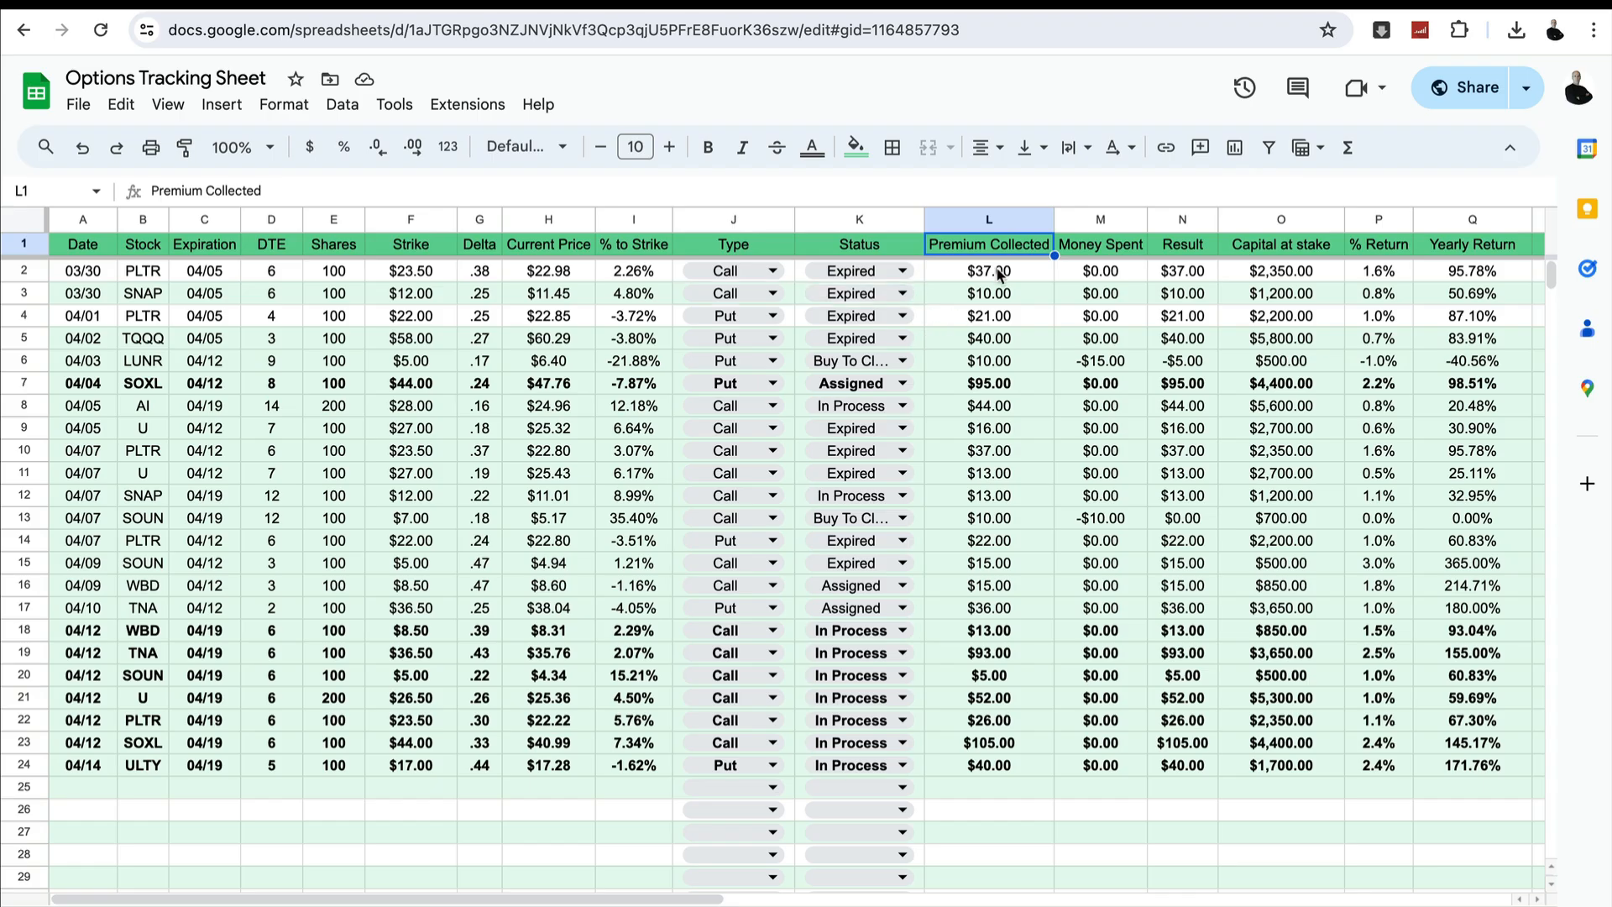
left_click(998, 273)
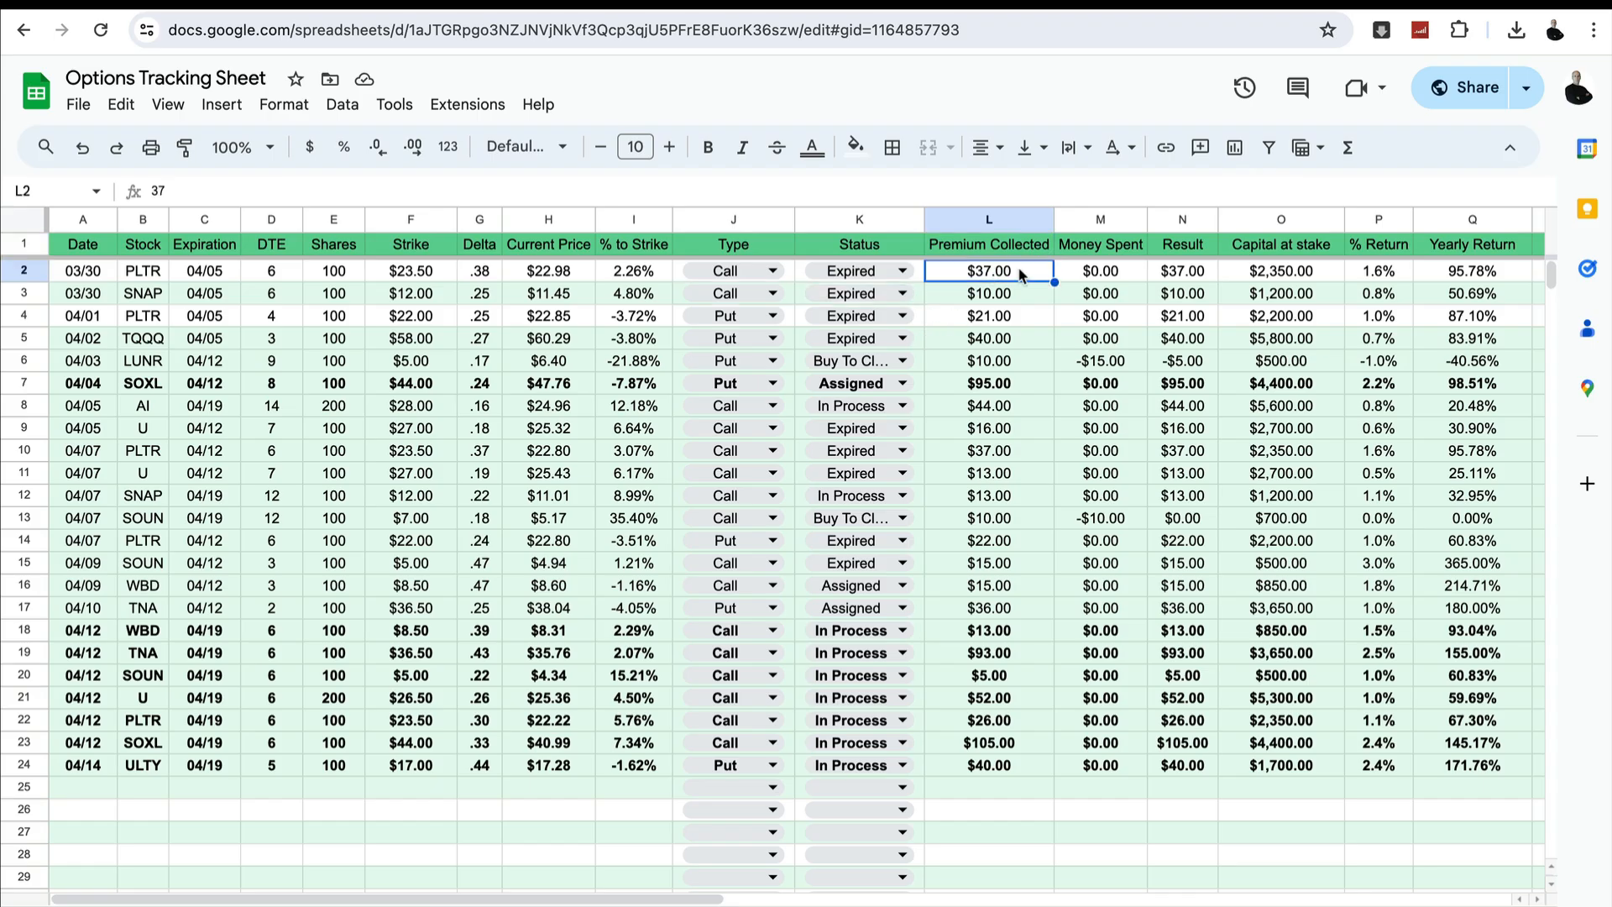
Review the status, money spent, premium collected and result formula of the LUNR trade in row 6
double_click(868, 362)
left_click(1077, 362)
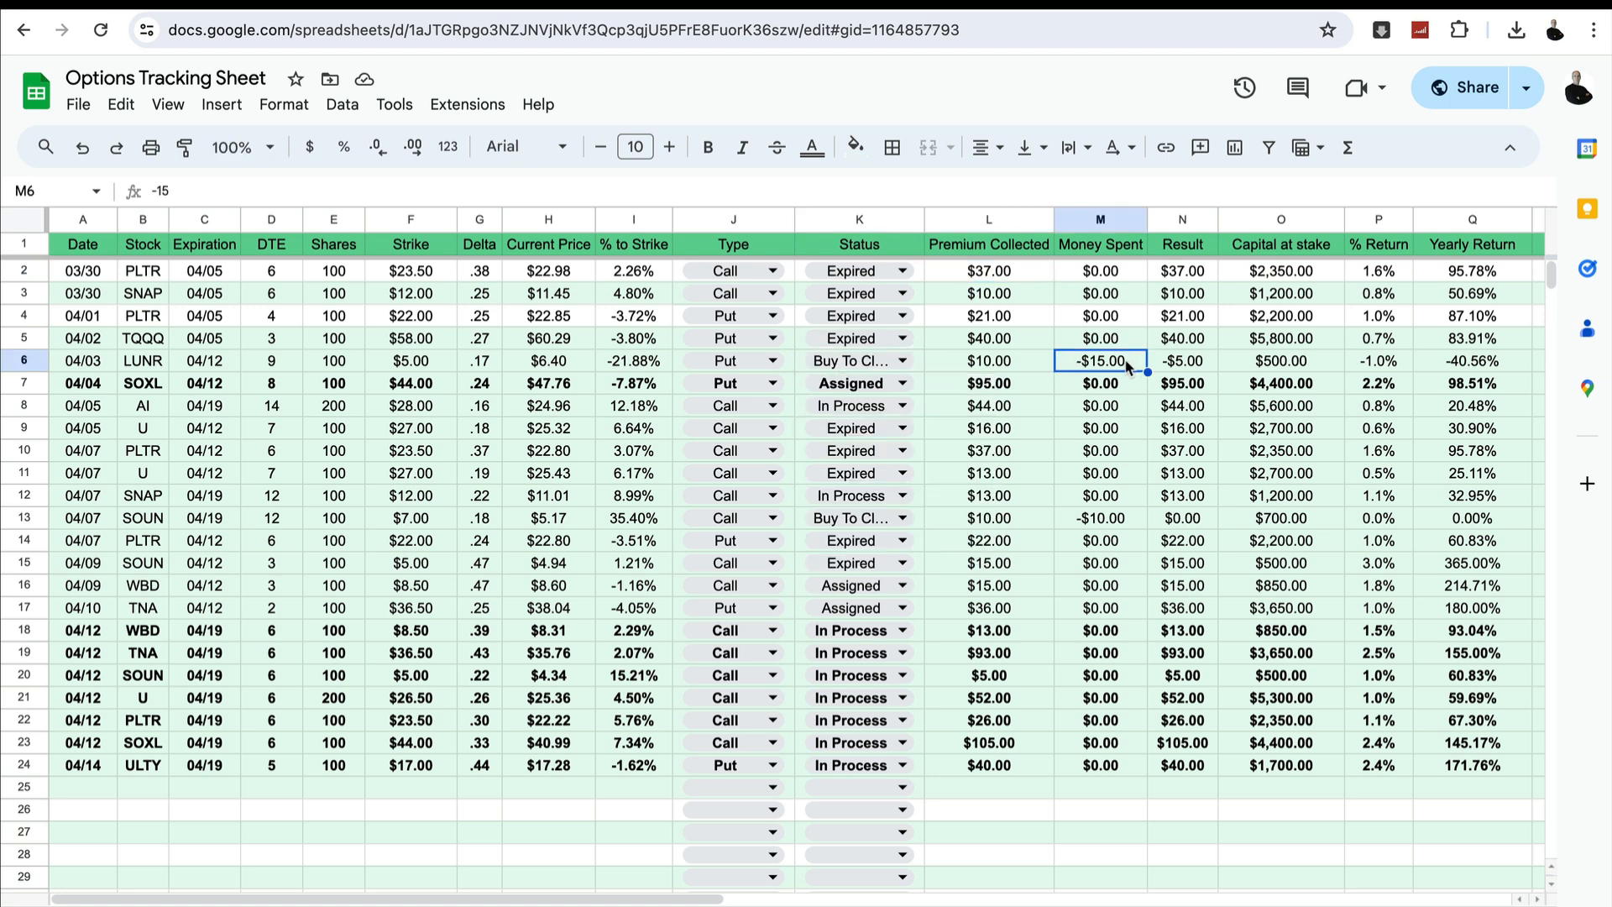
left_click(1026, 363)
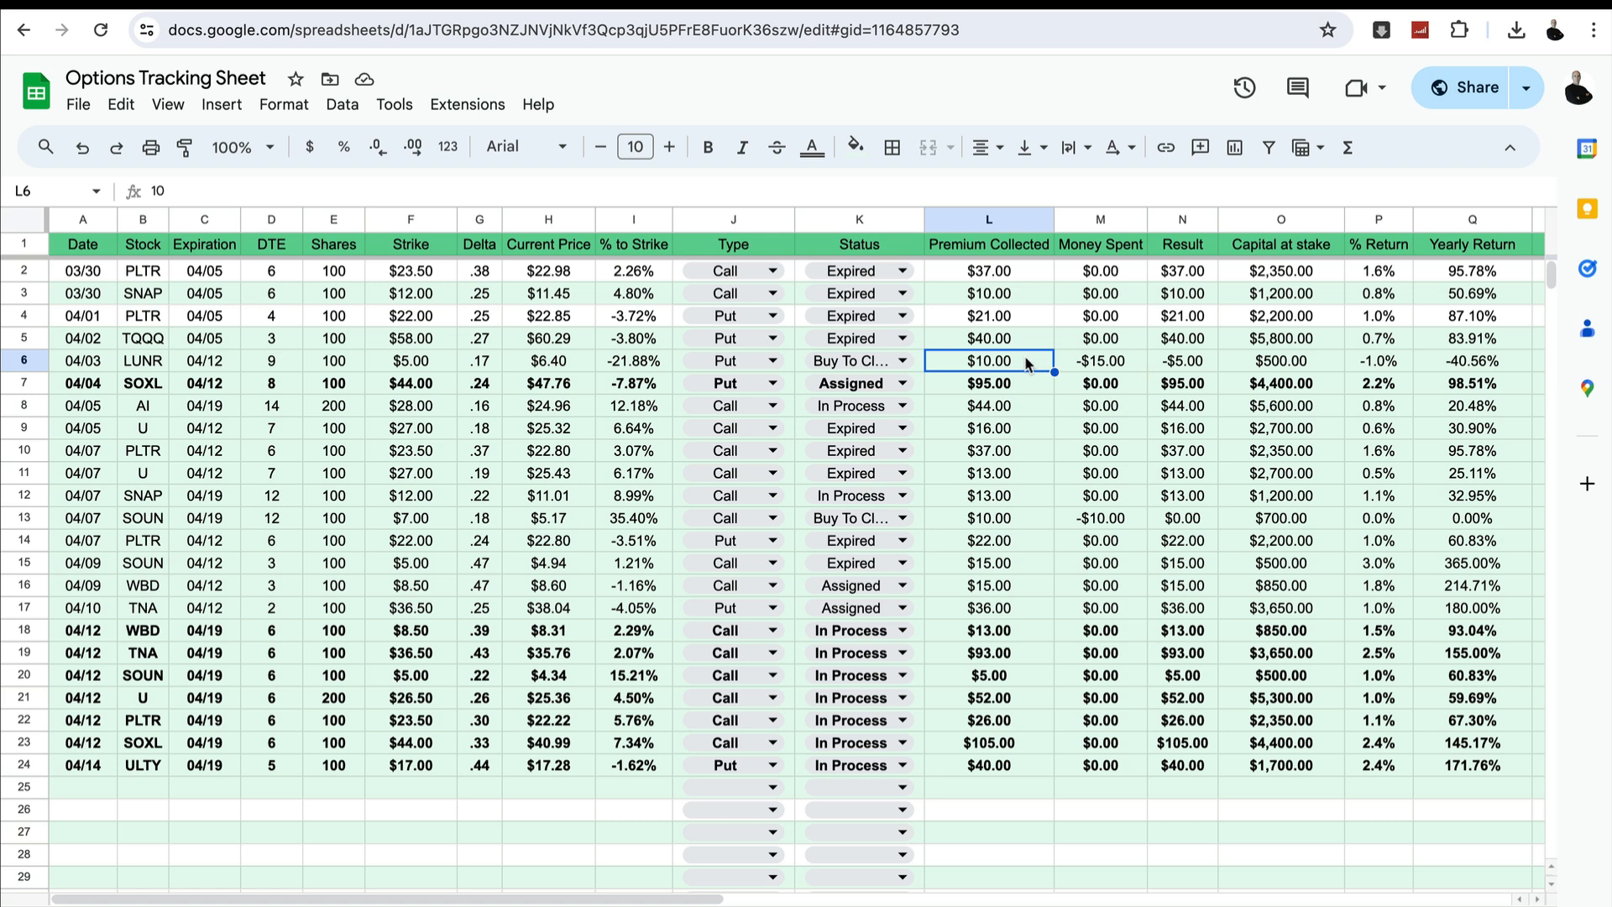
left_click(1167, 363)
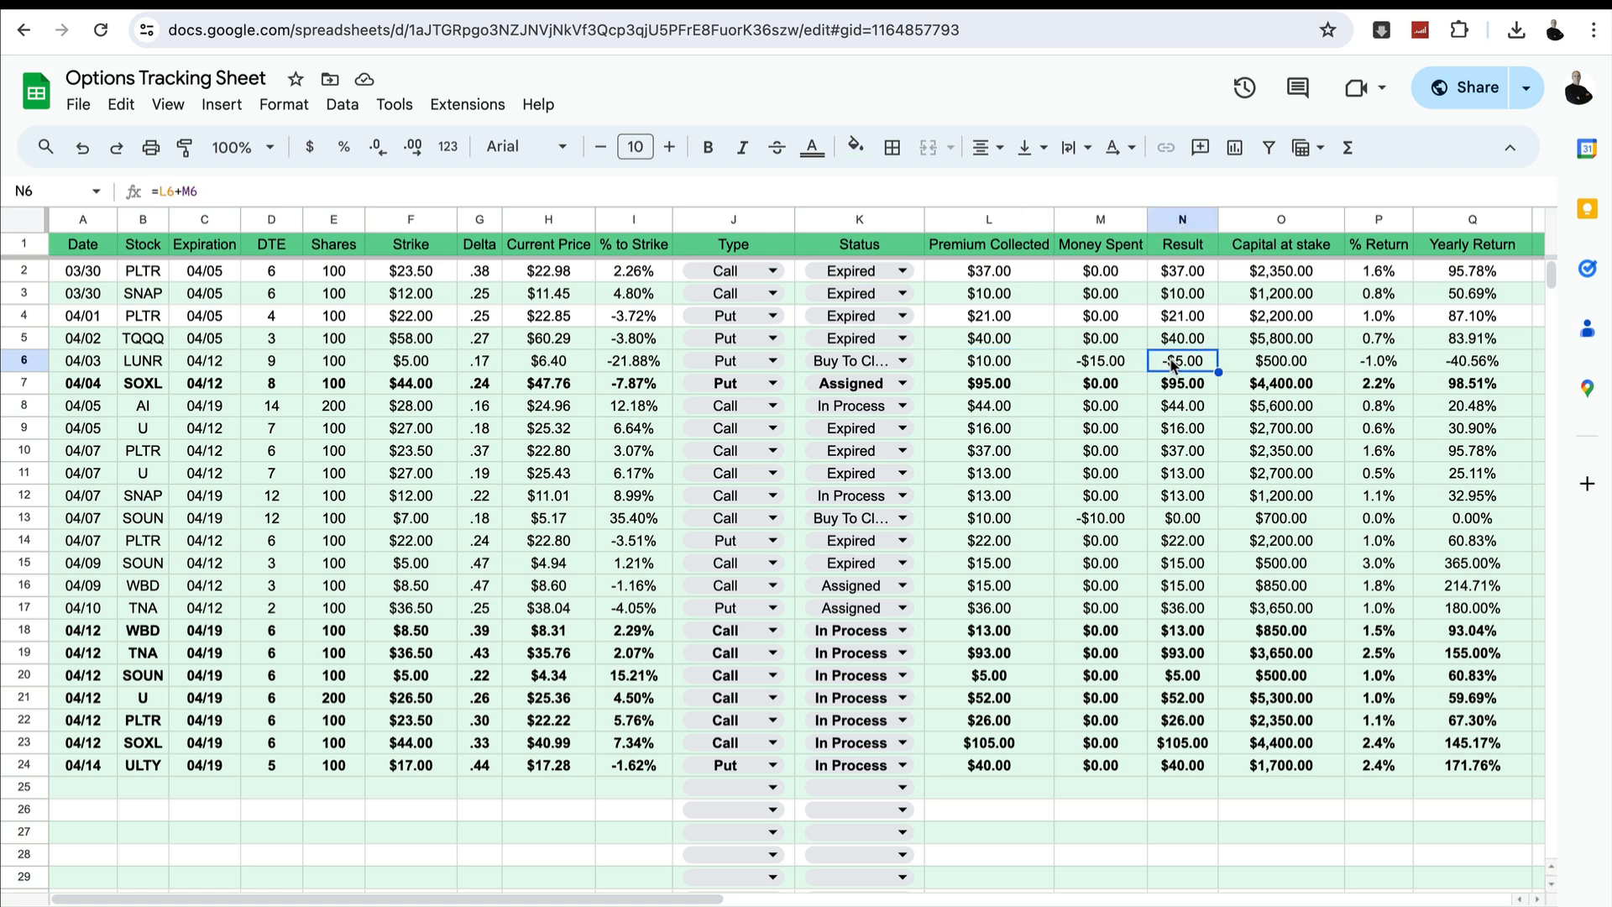
Review the status options, premium collected, money spent and result formula of the SOUN trade in row 13
left_click(902, 518)
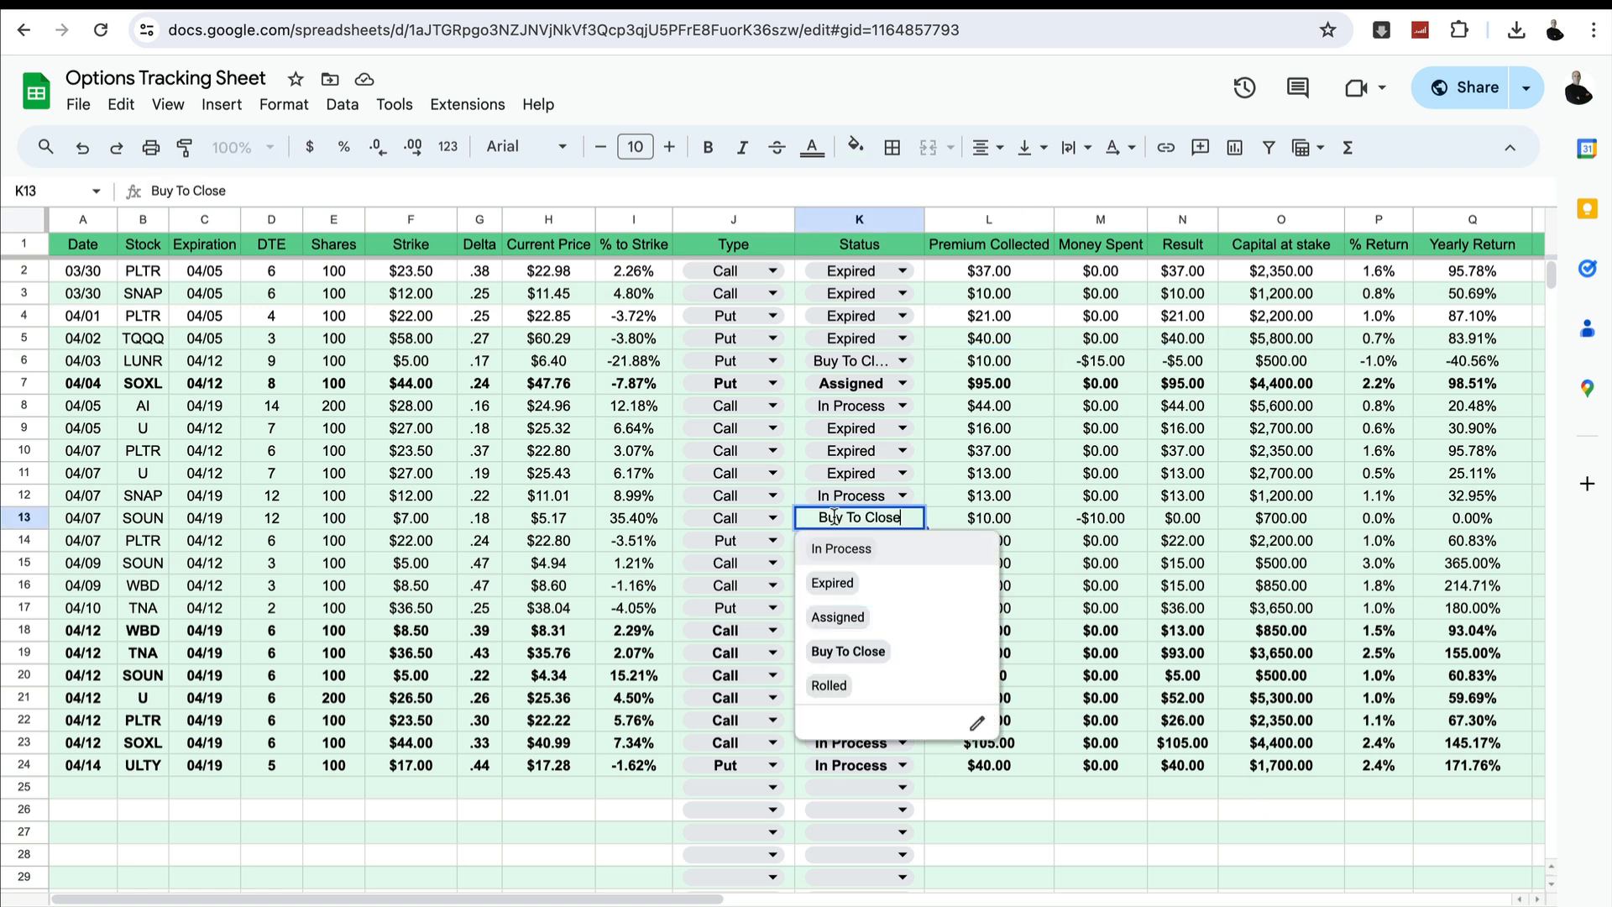
left_click(986, 519)
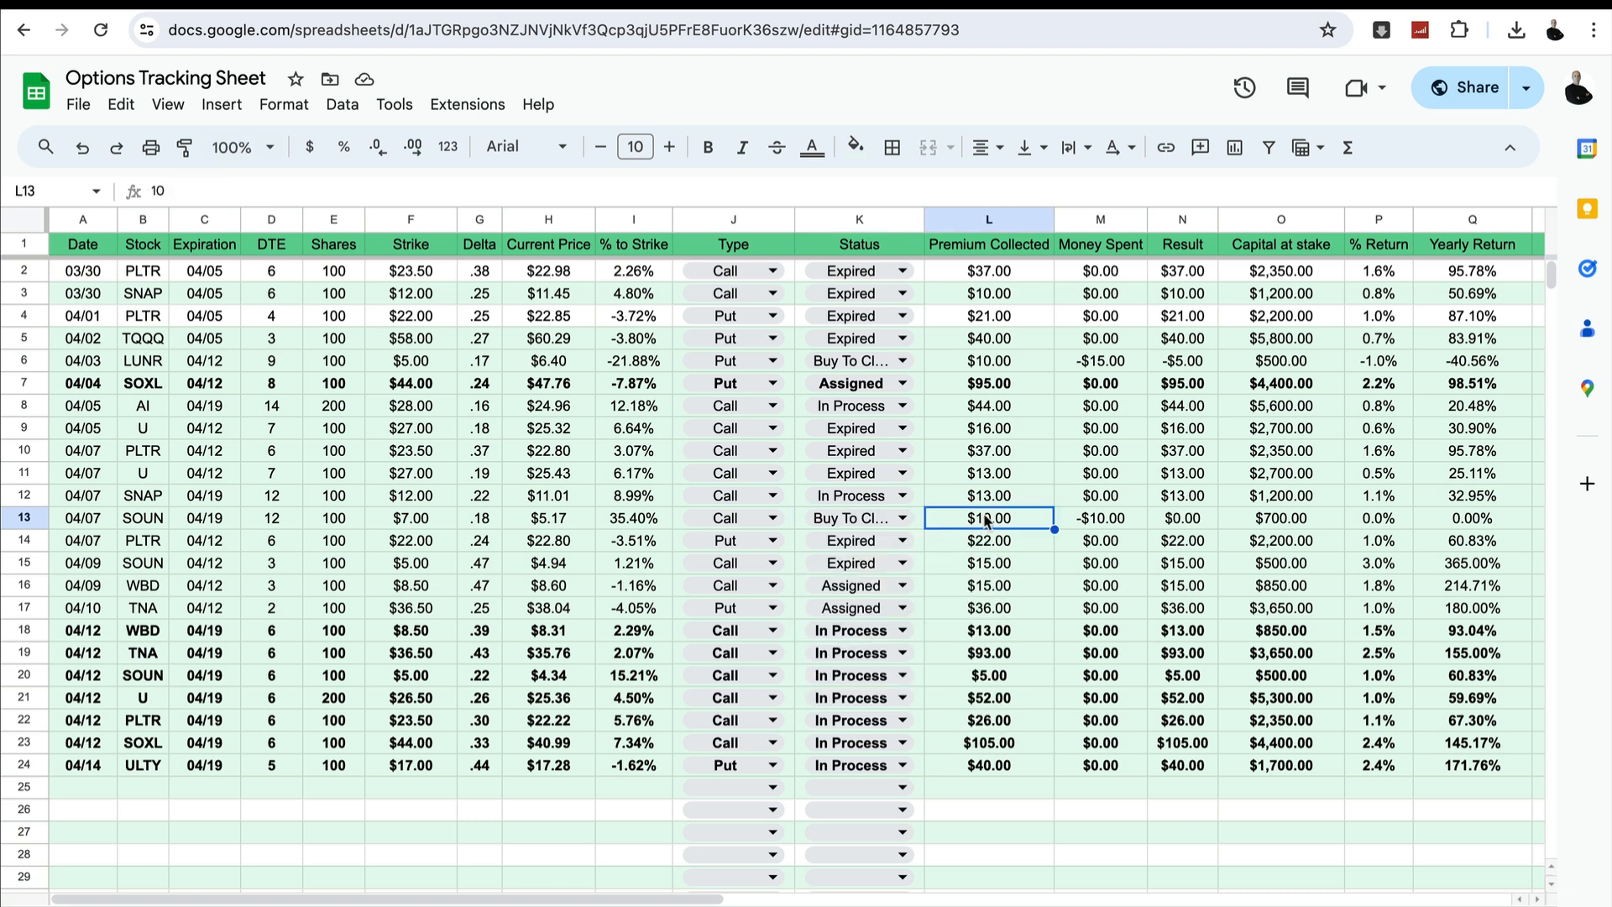
left_click(1104, 521)
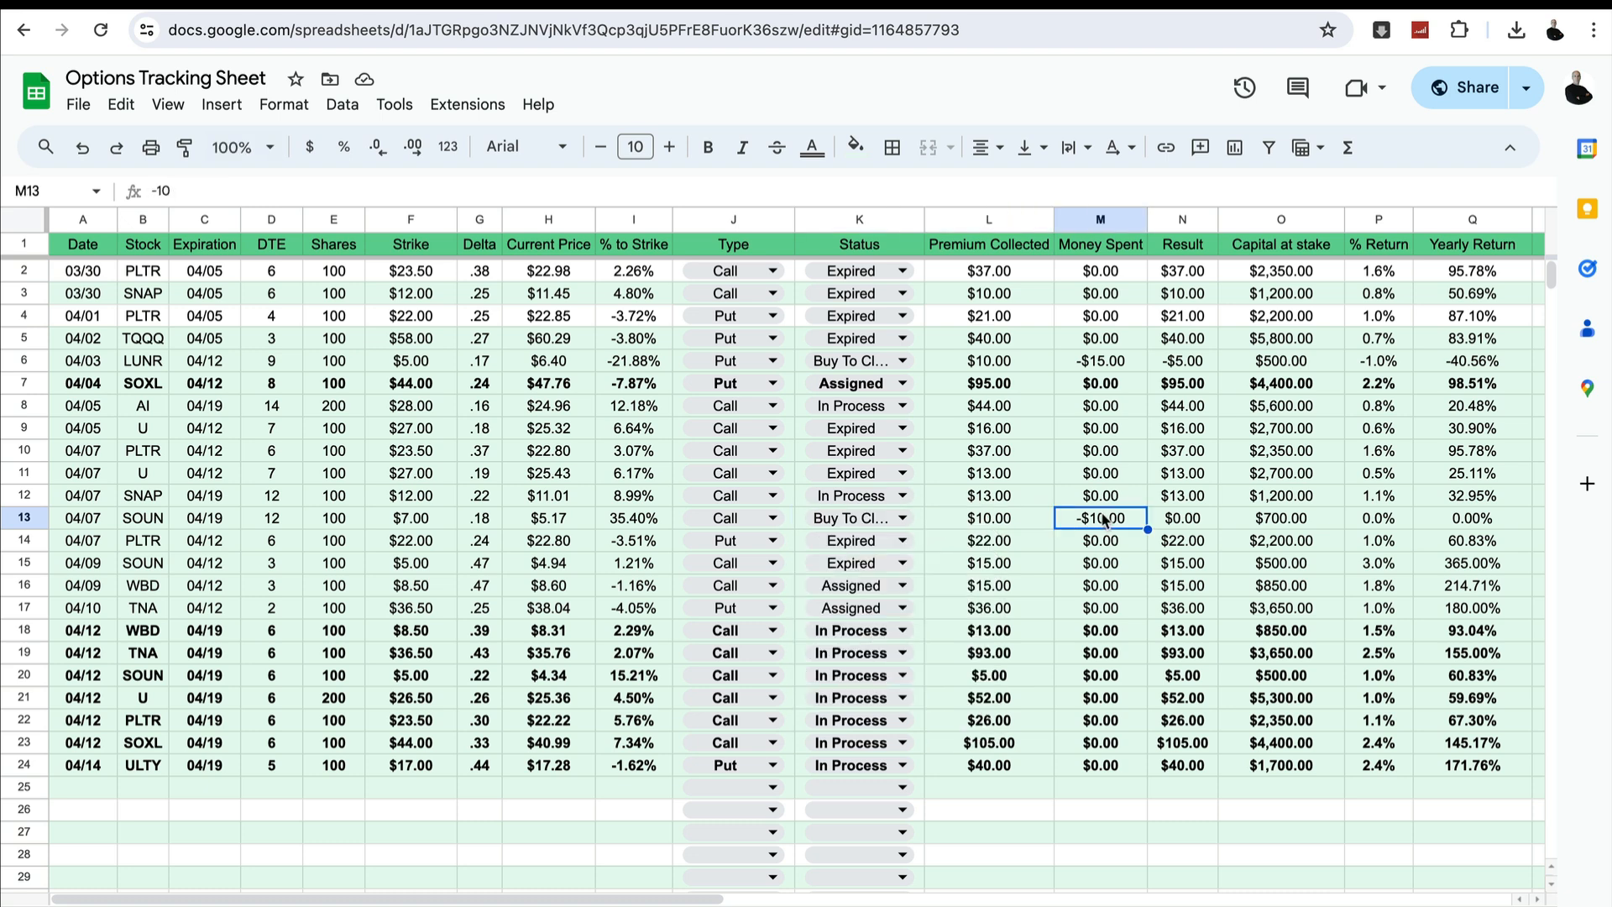
left_click(1186, 526)
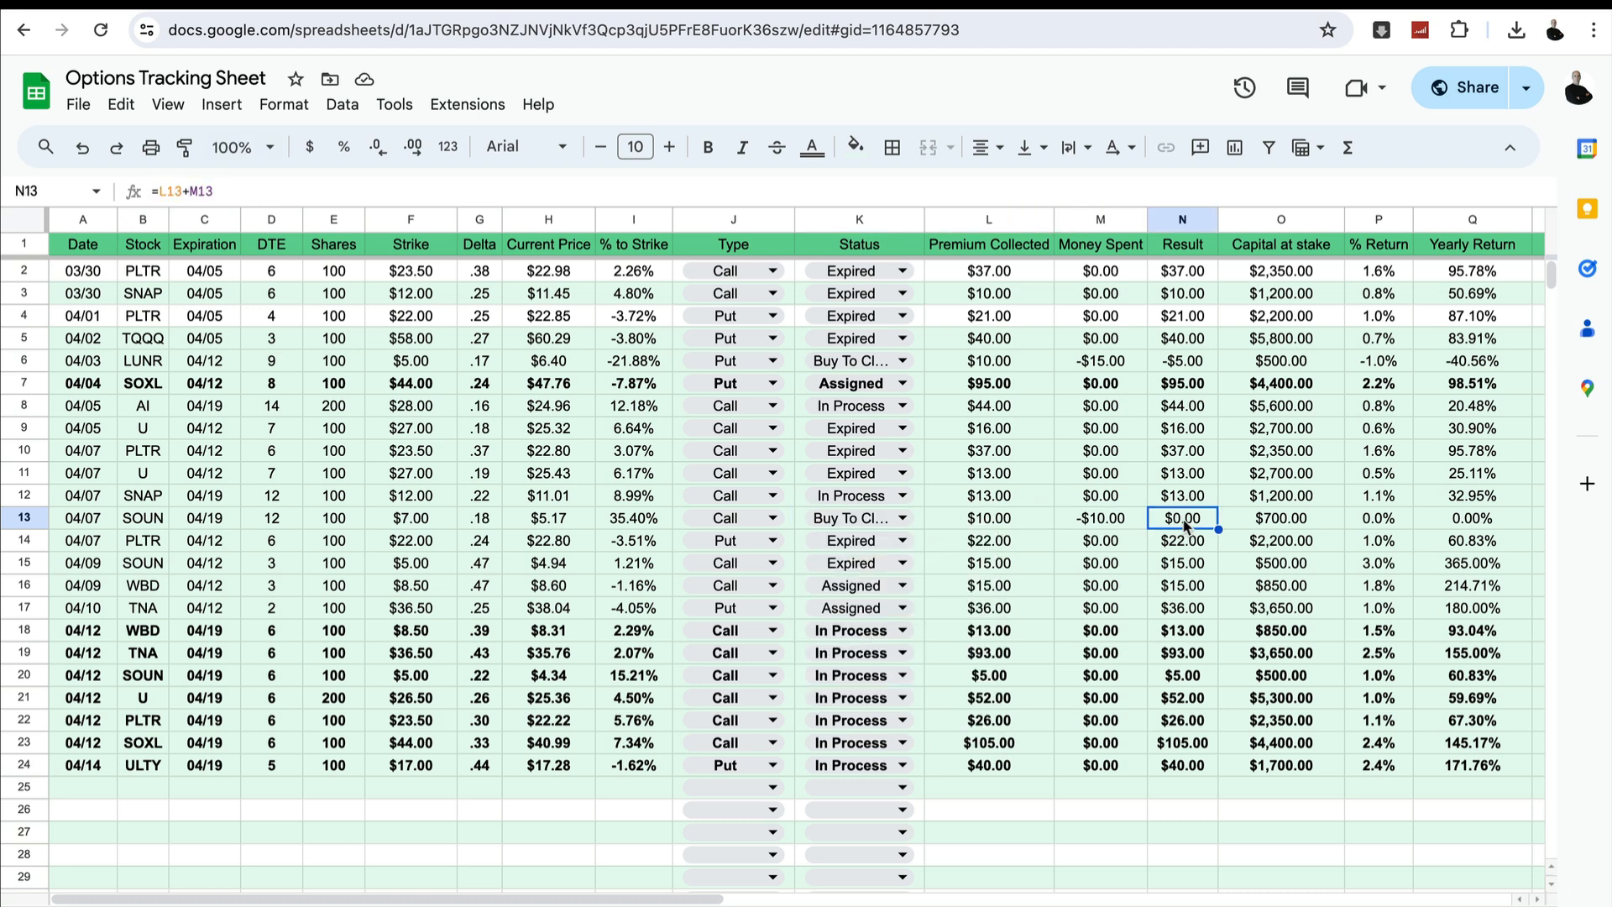
Examine the Capital at stake formula in row 2 together with the shares and strike cells it multiplies
left_click(1271, 279)
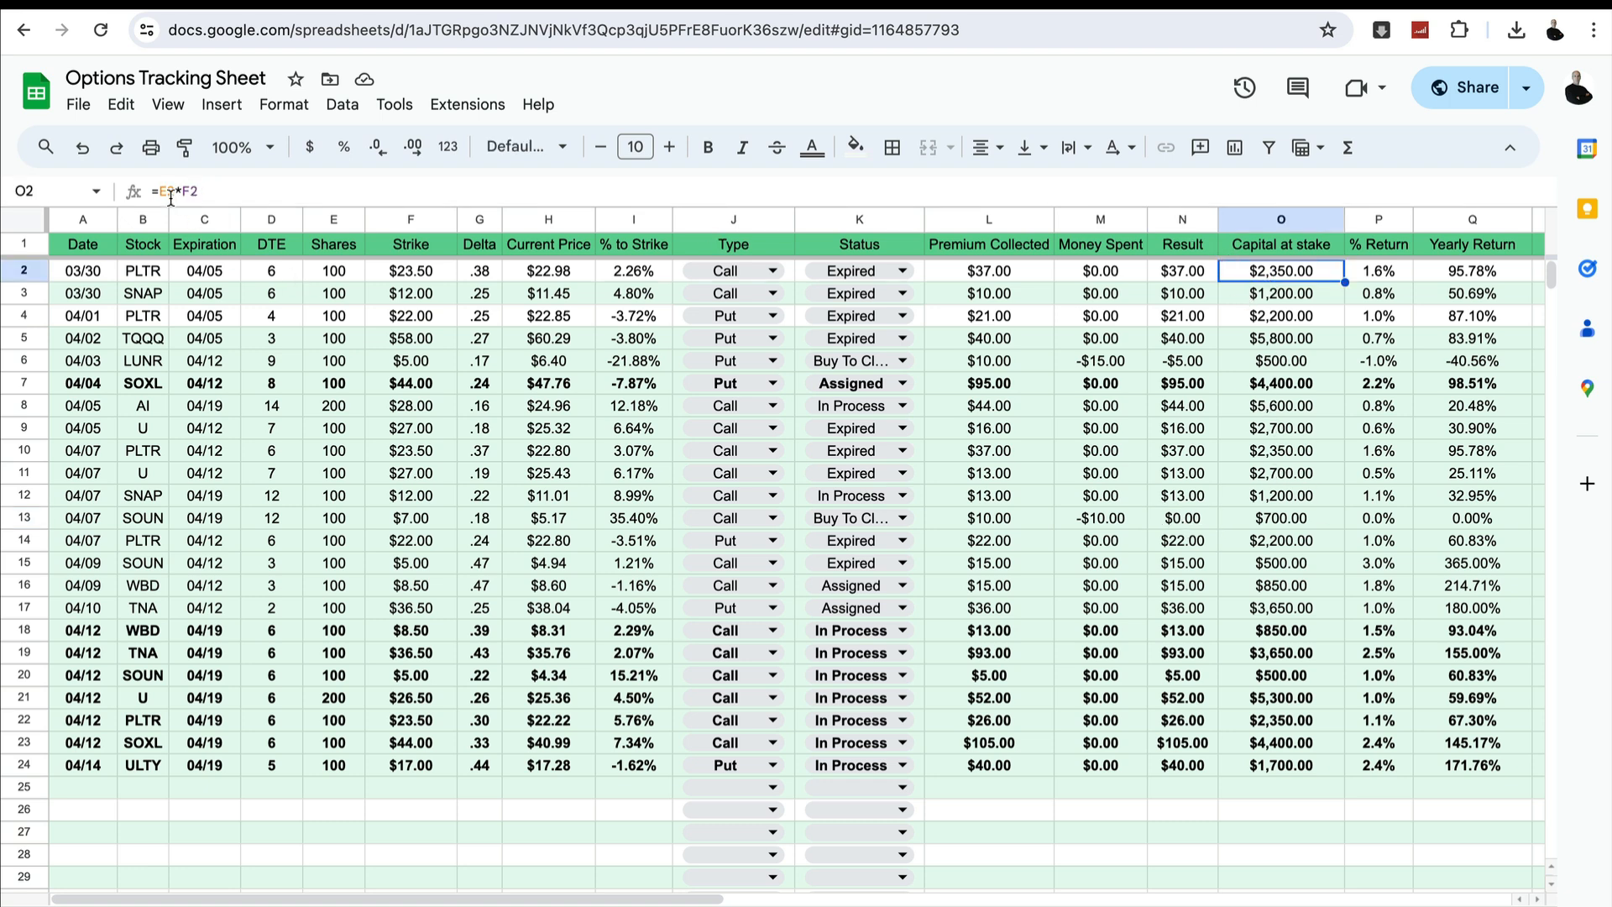
left_click(332, 275)
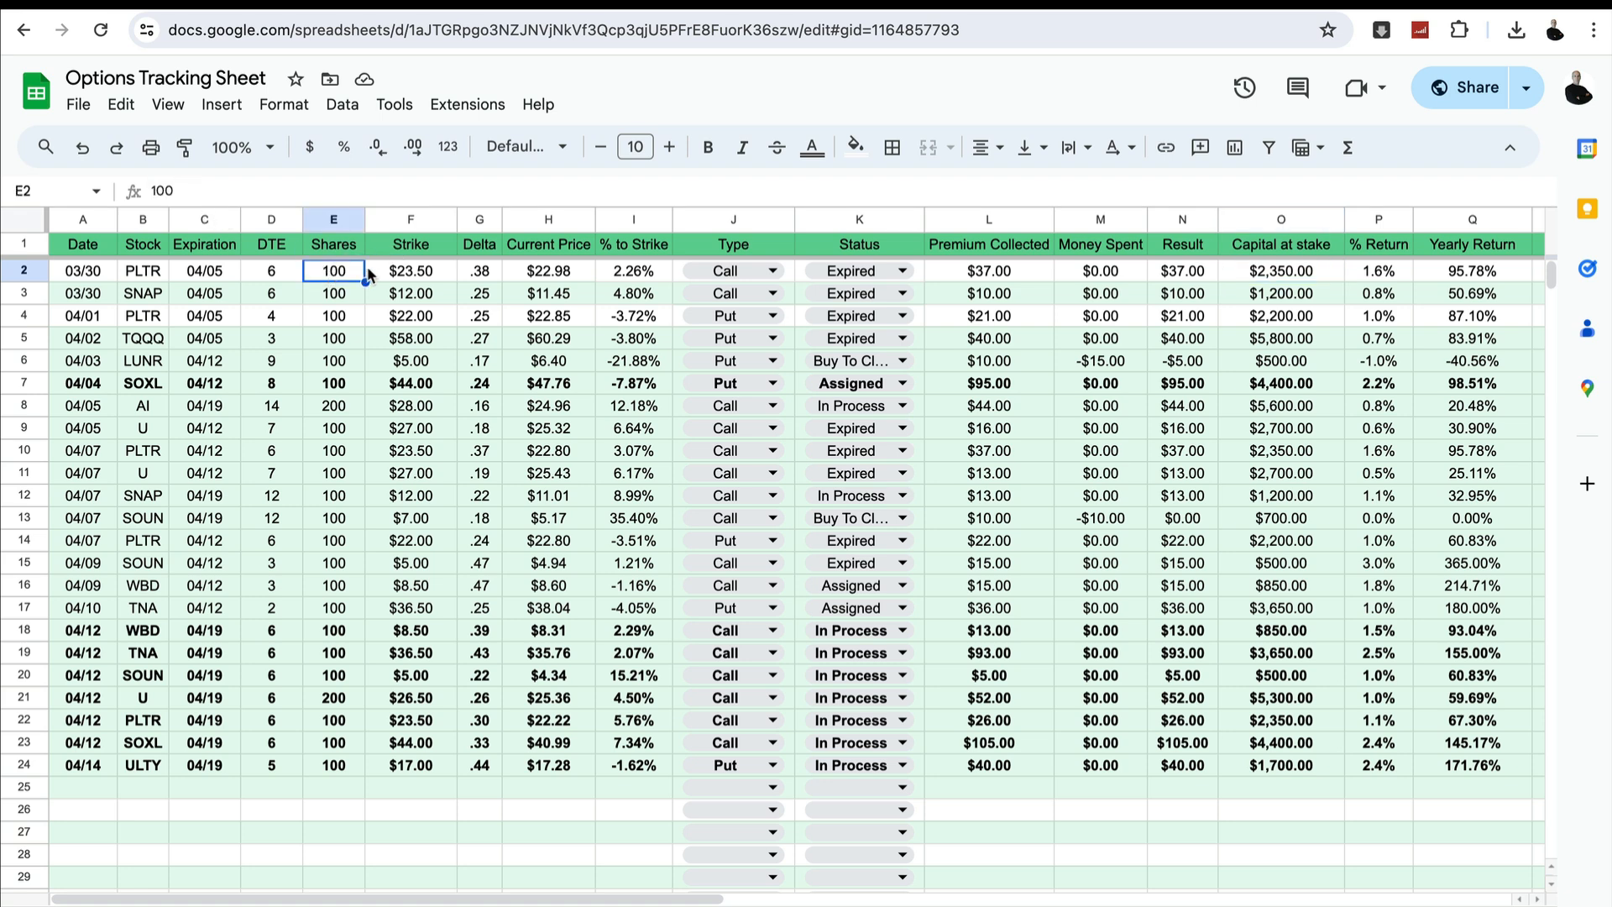
left_click(376, 273)
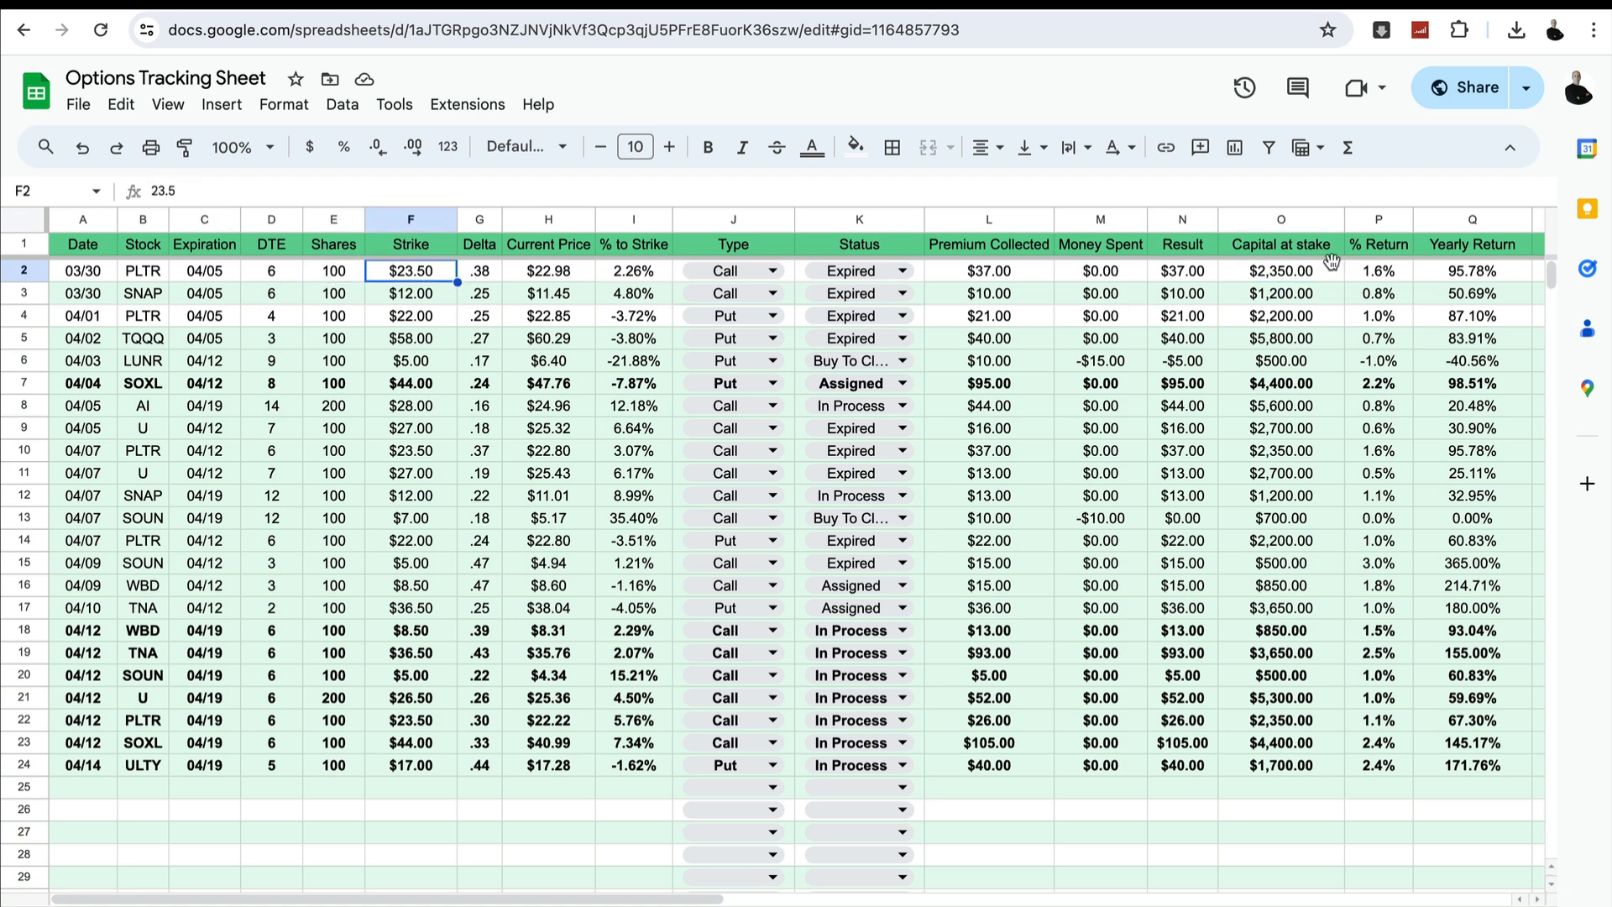
left_click(1278, 277)
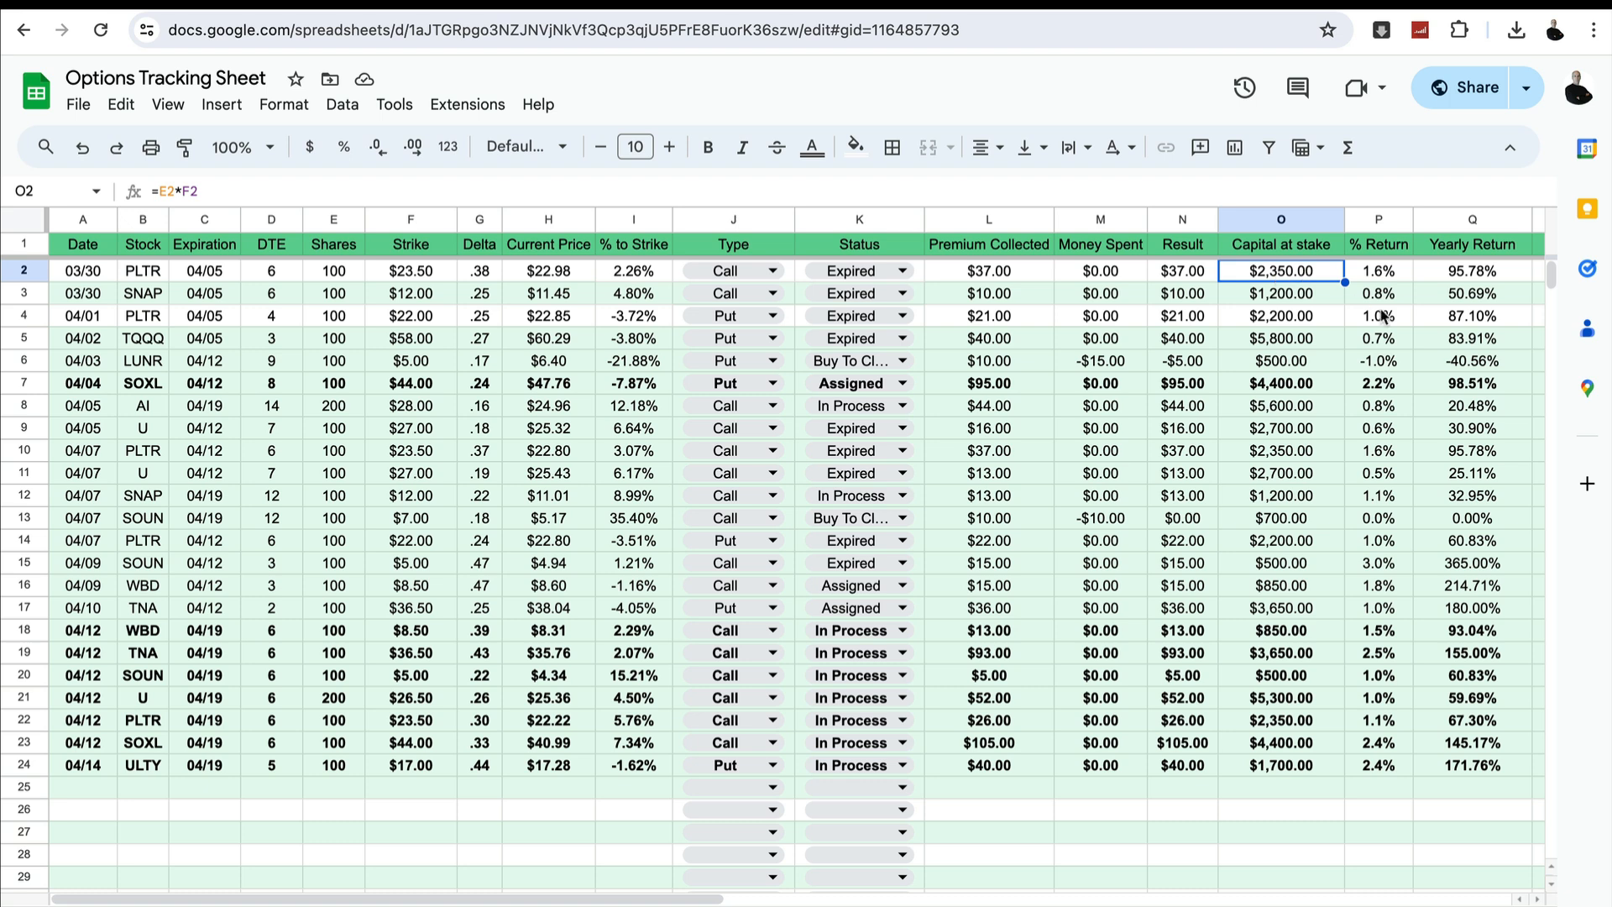
Examine the % Return formula and premium in row 2, and trace how the LUNR trade's result derives from premium and money spent
left_click(1377, 277)
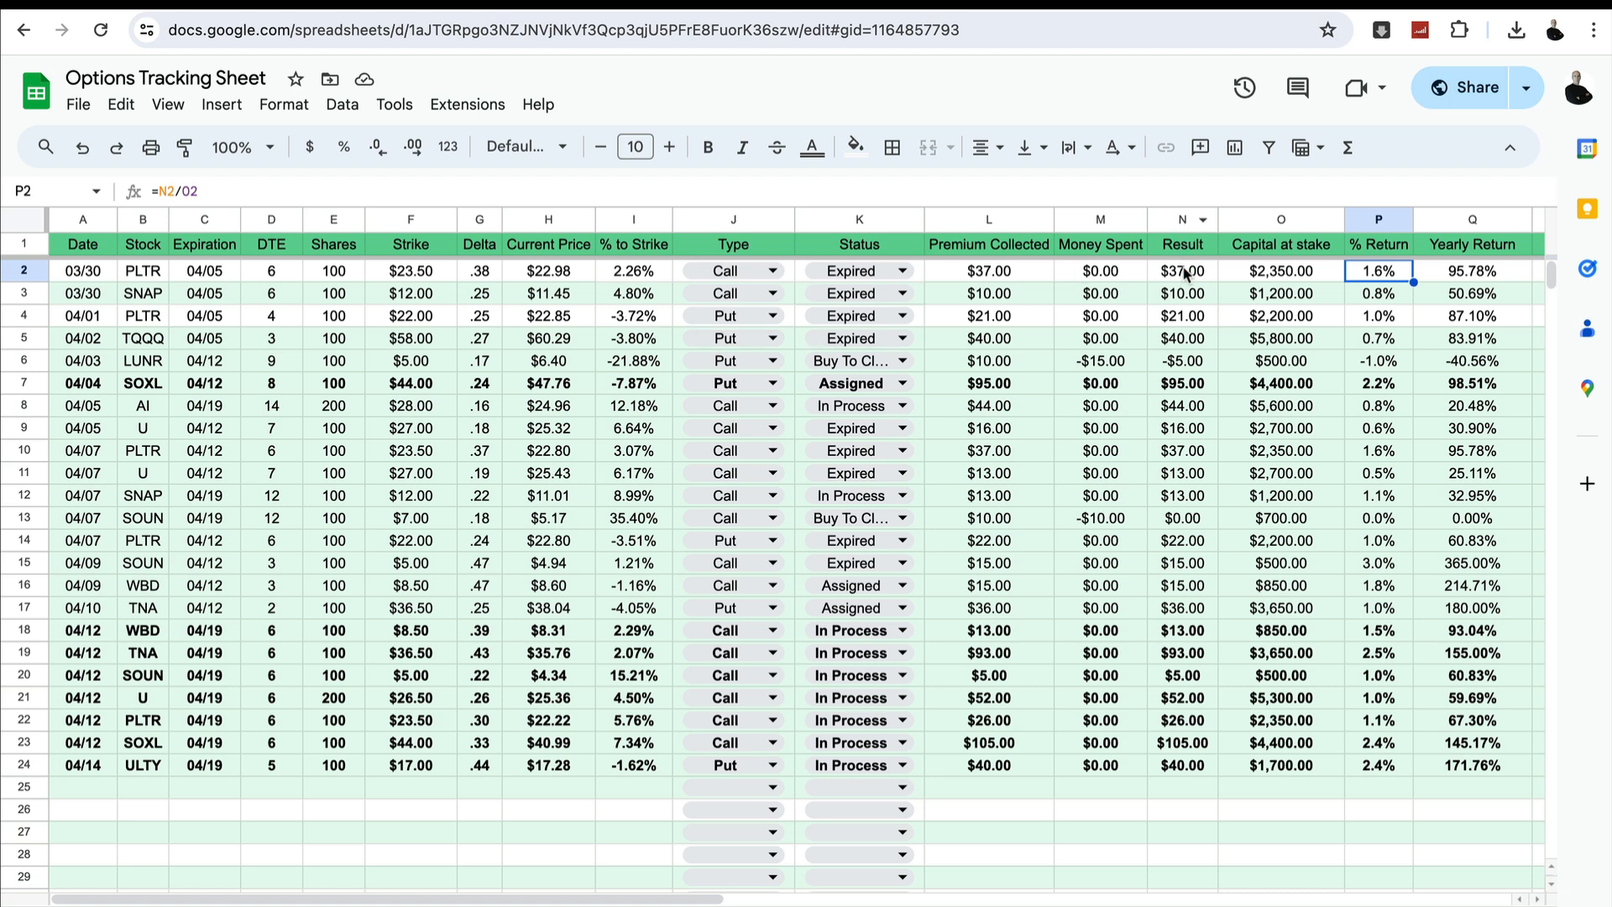
left_click(956, 271)
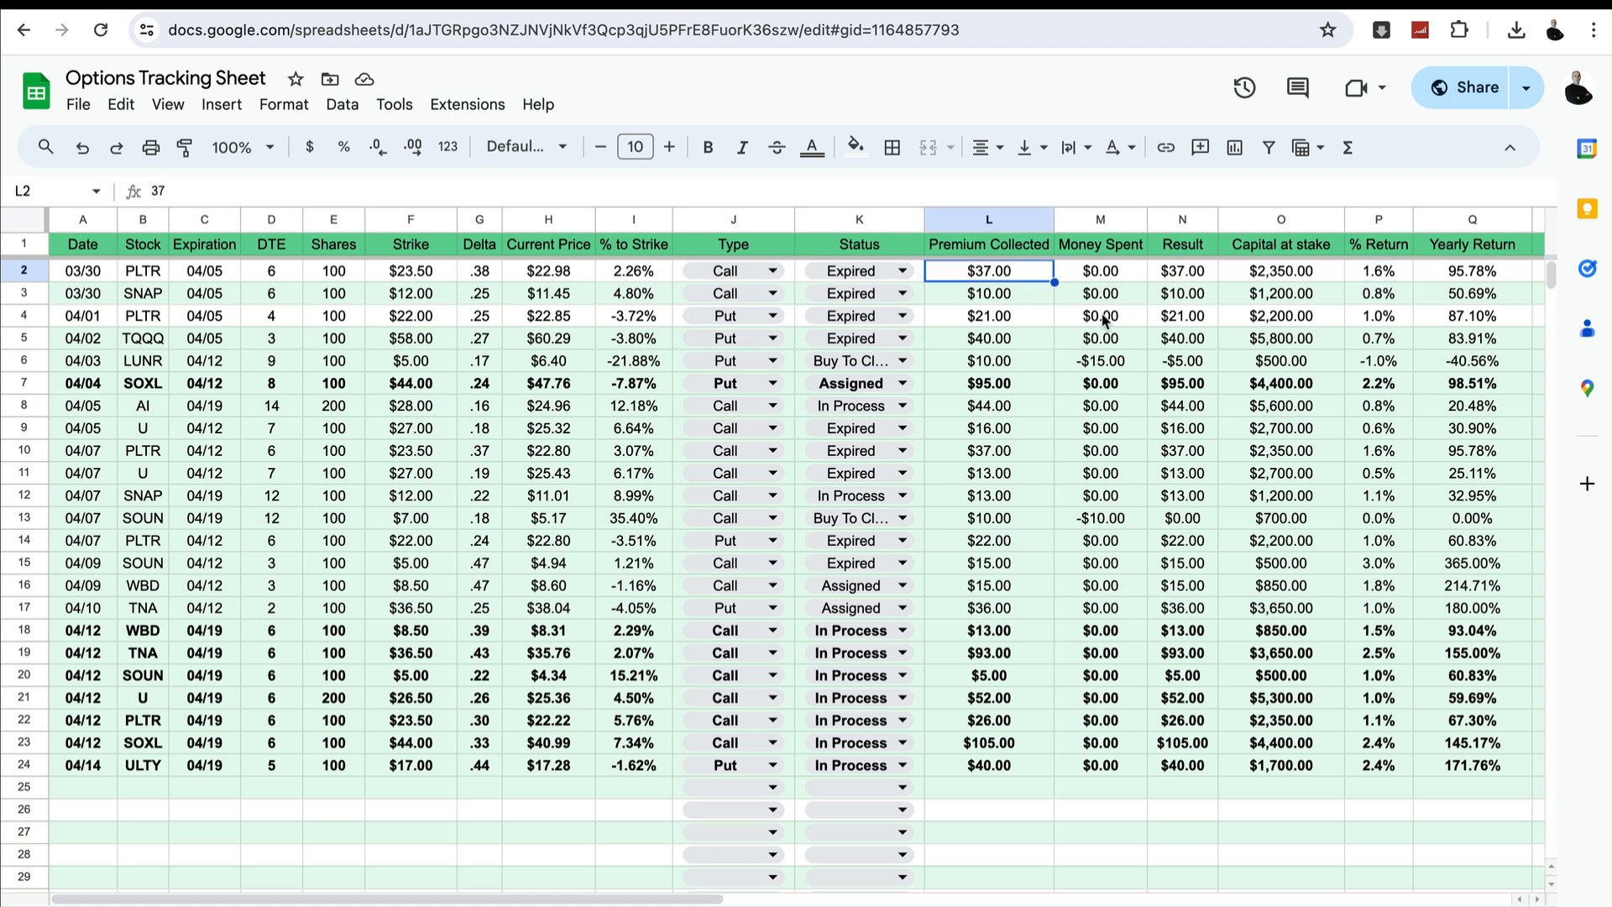
left_click(1001, 366)
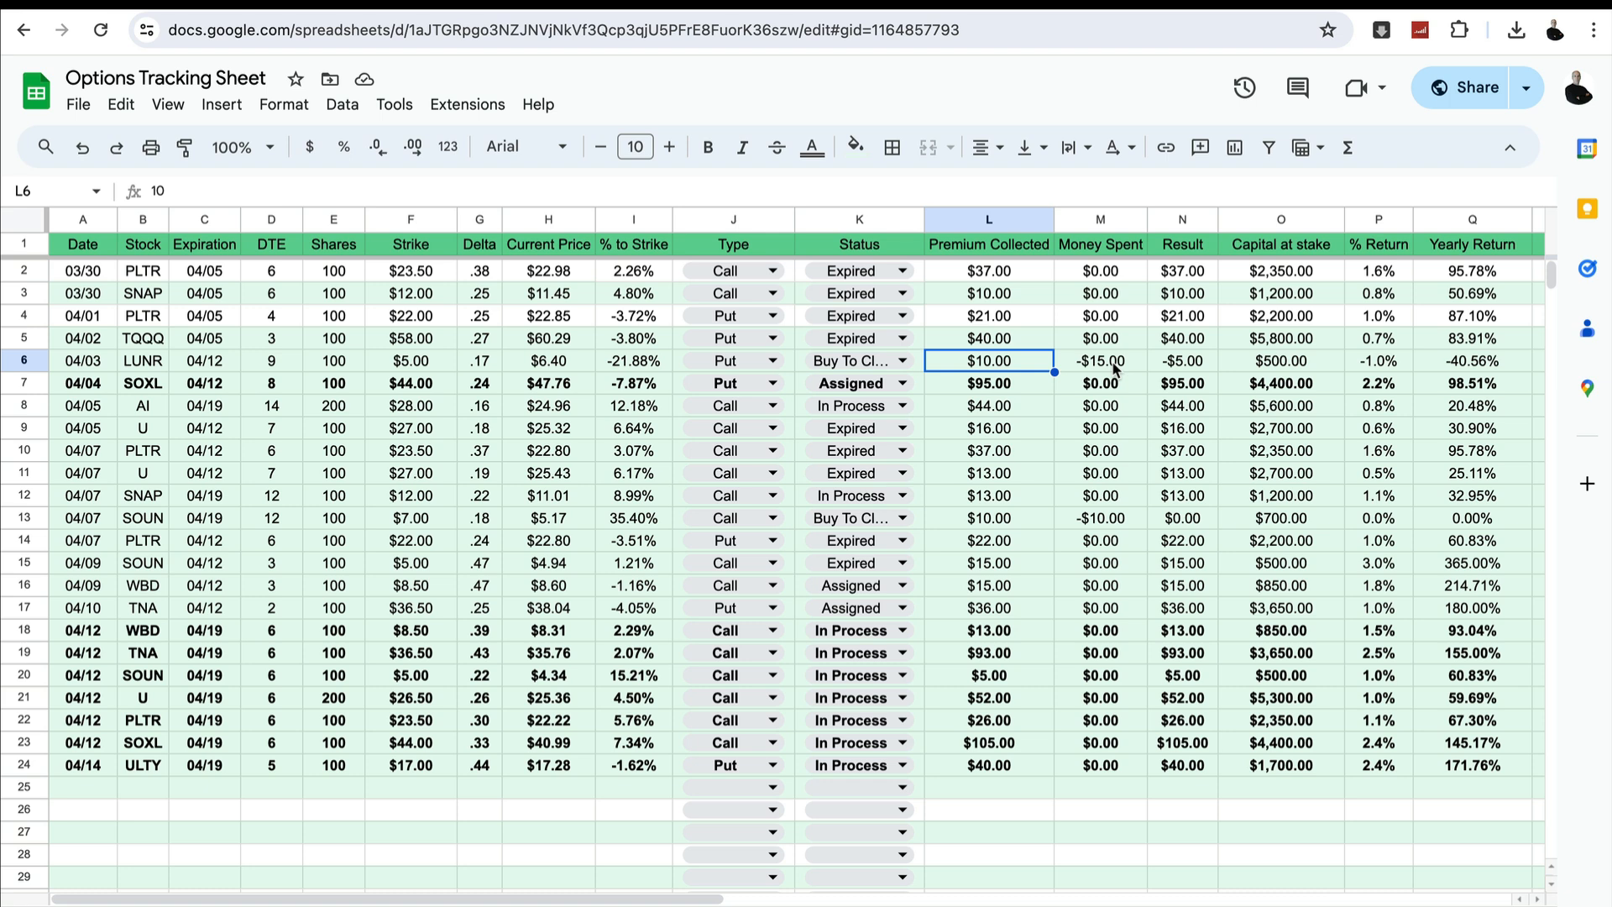
left_click(1113, 368)
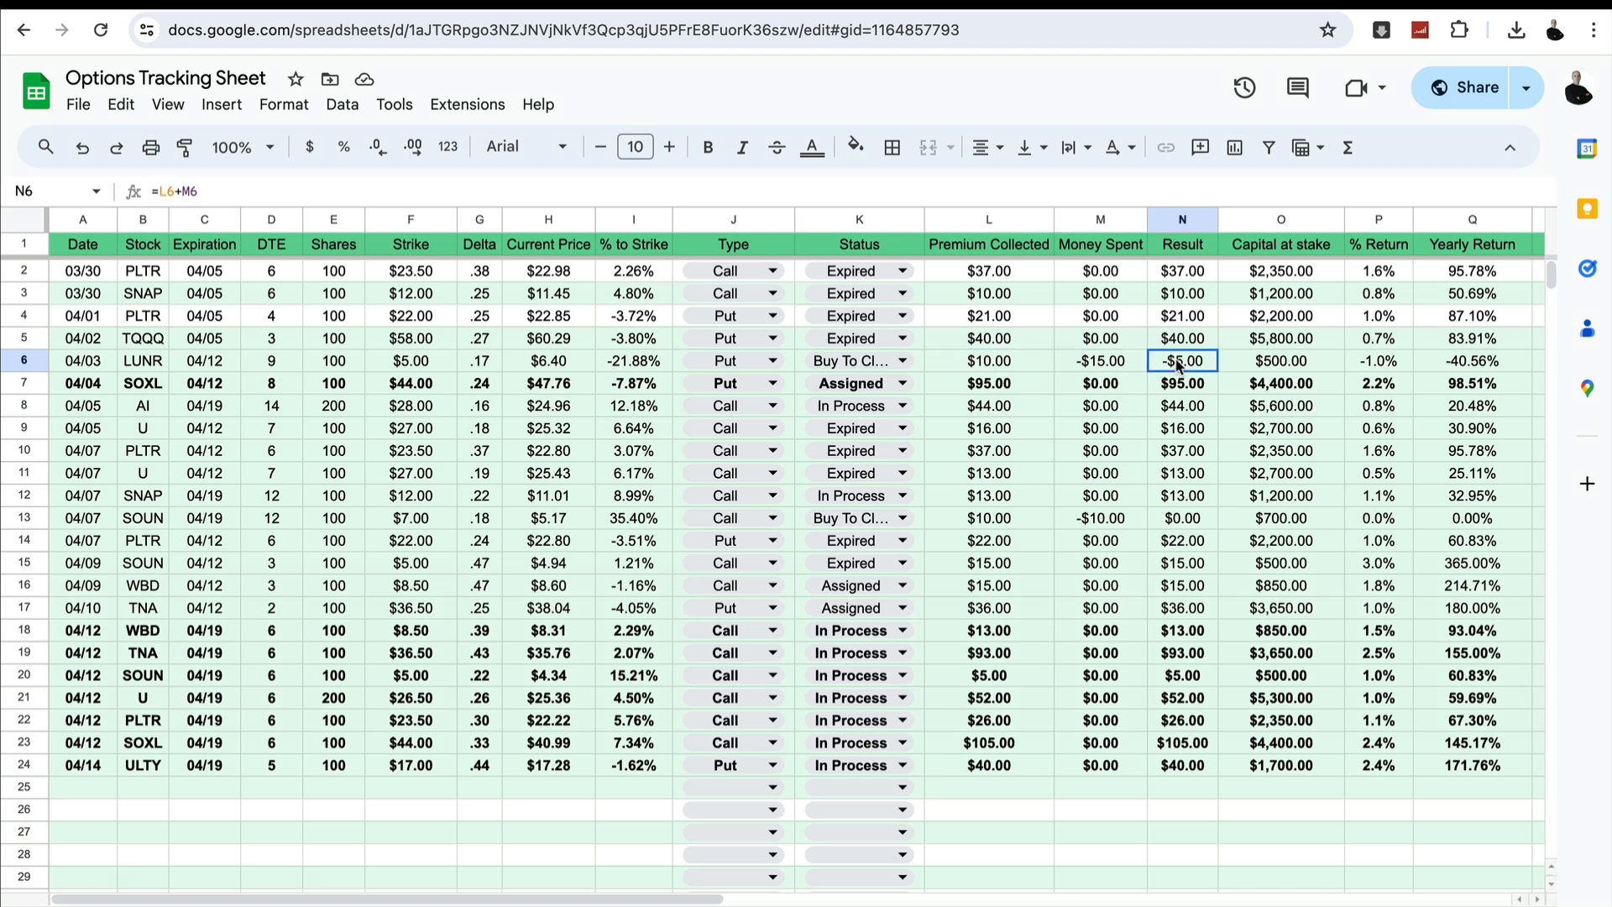
left_click(1180, 366)
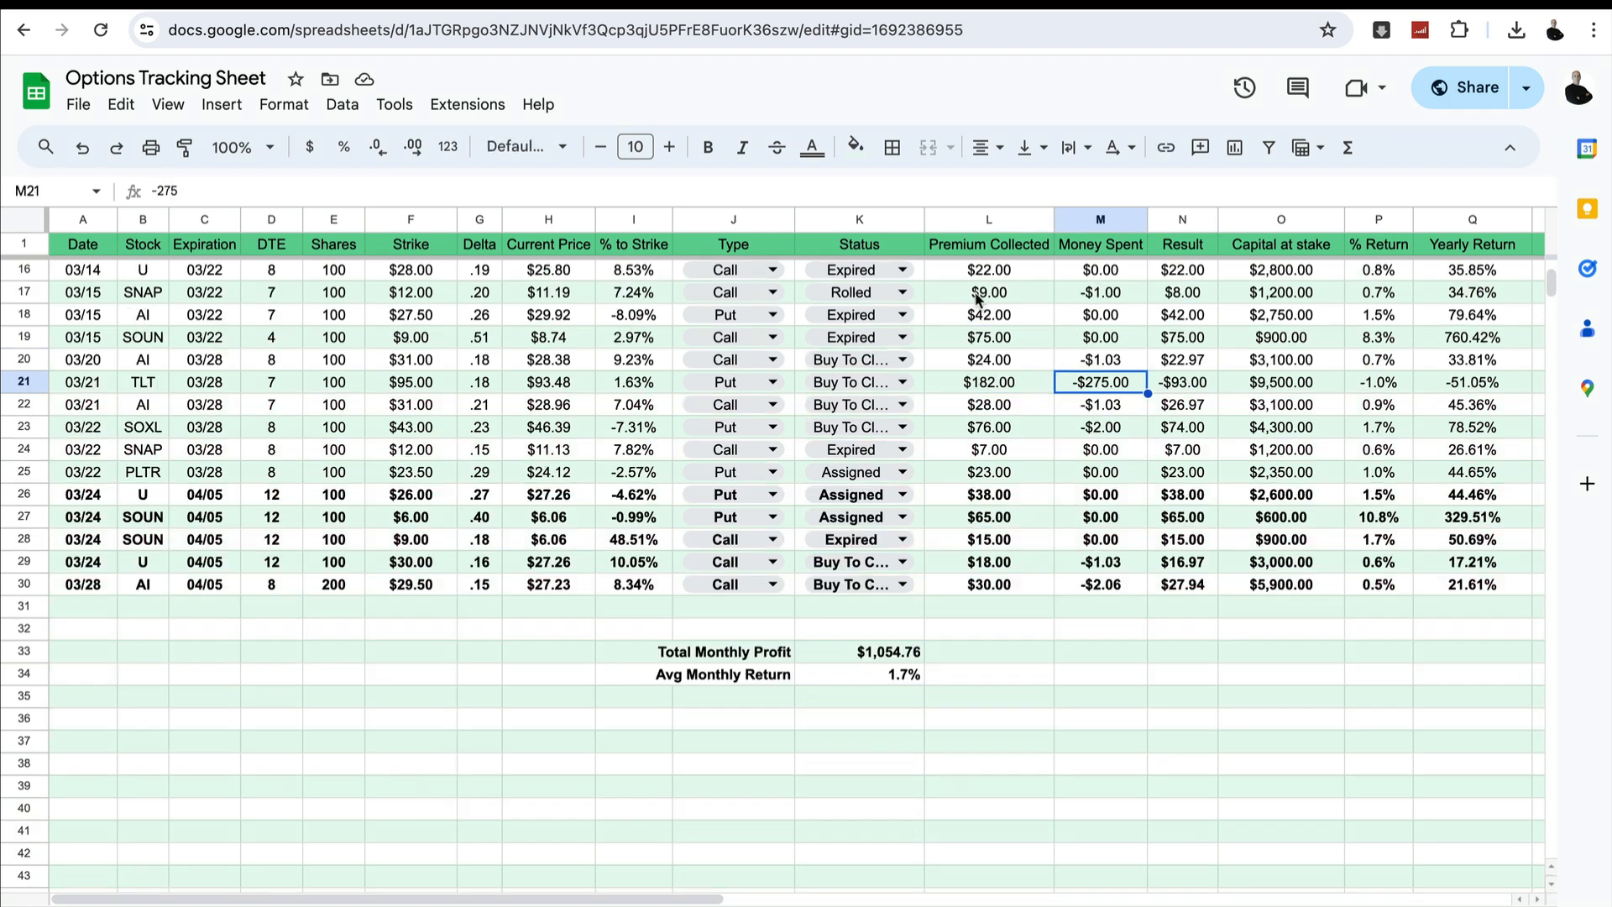
Examine the premium, money spent, result, capital at stake and % Return cells of the rolled SNAP trade in row 17
left_click(978, 296)
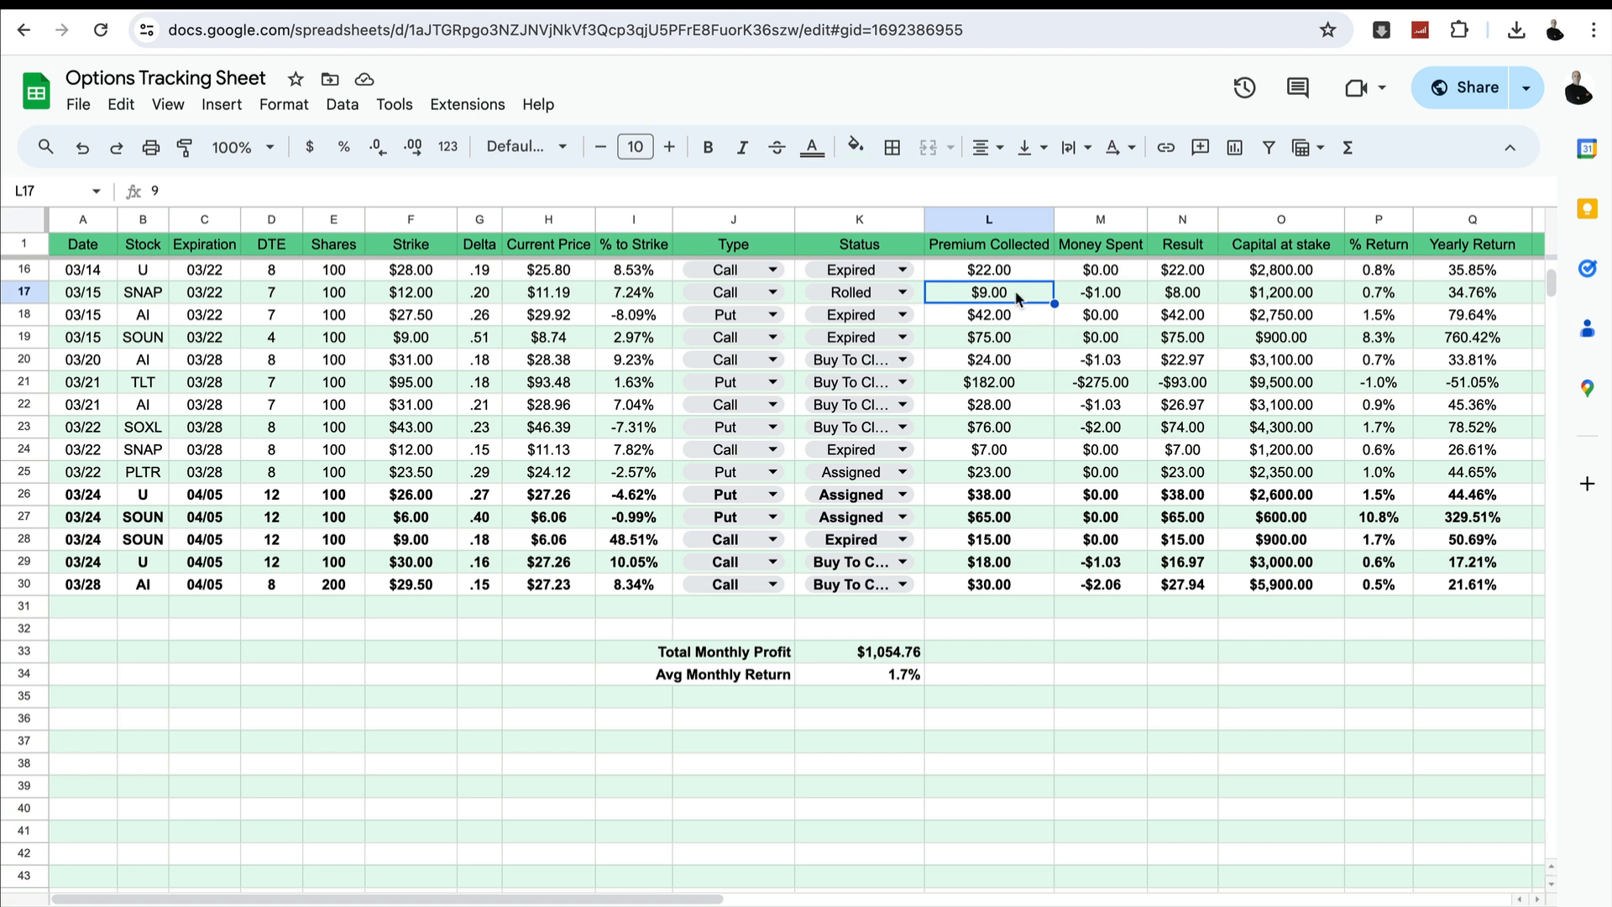
left_click(1106, 293)
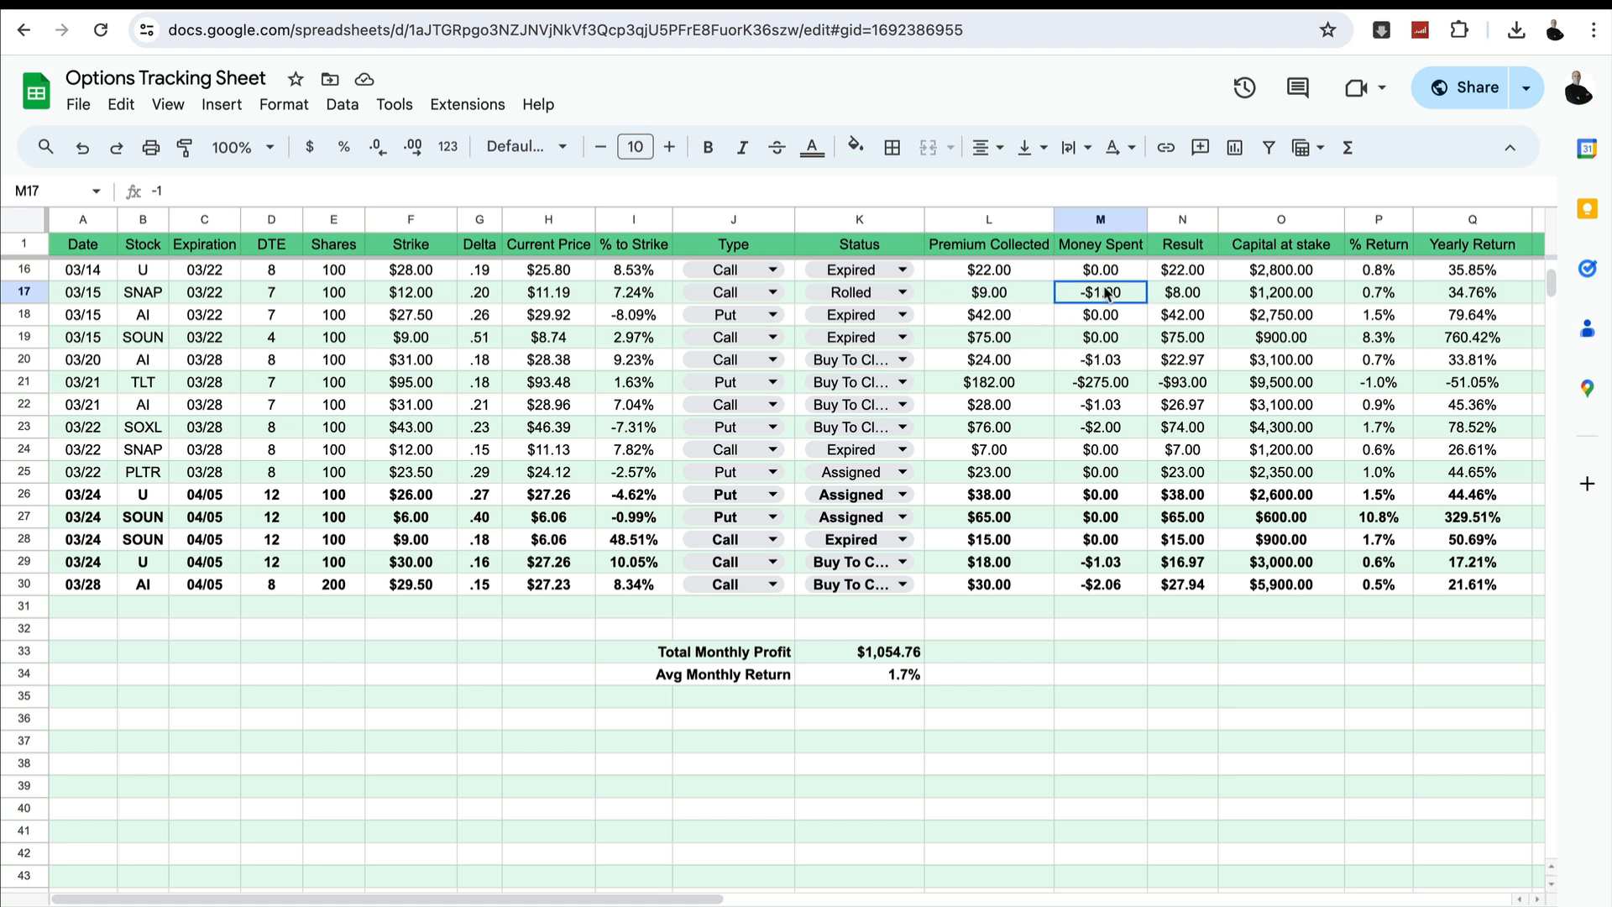
left_click(1172, 293)
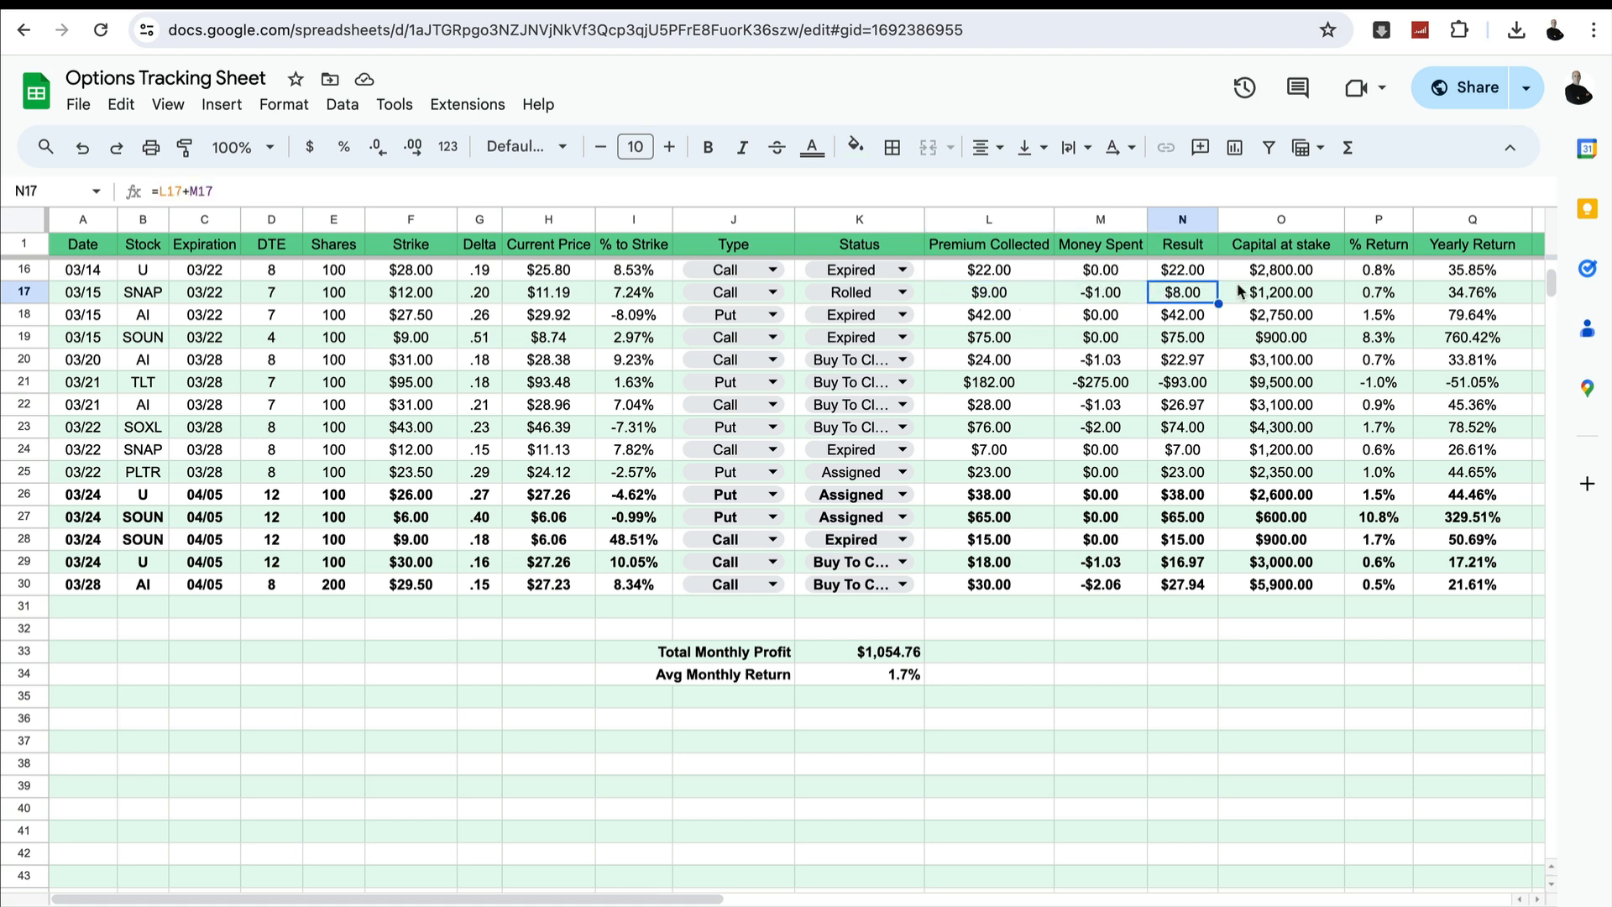
left_click(1396, 296)
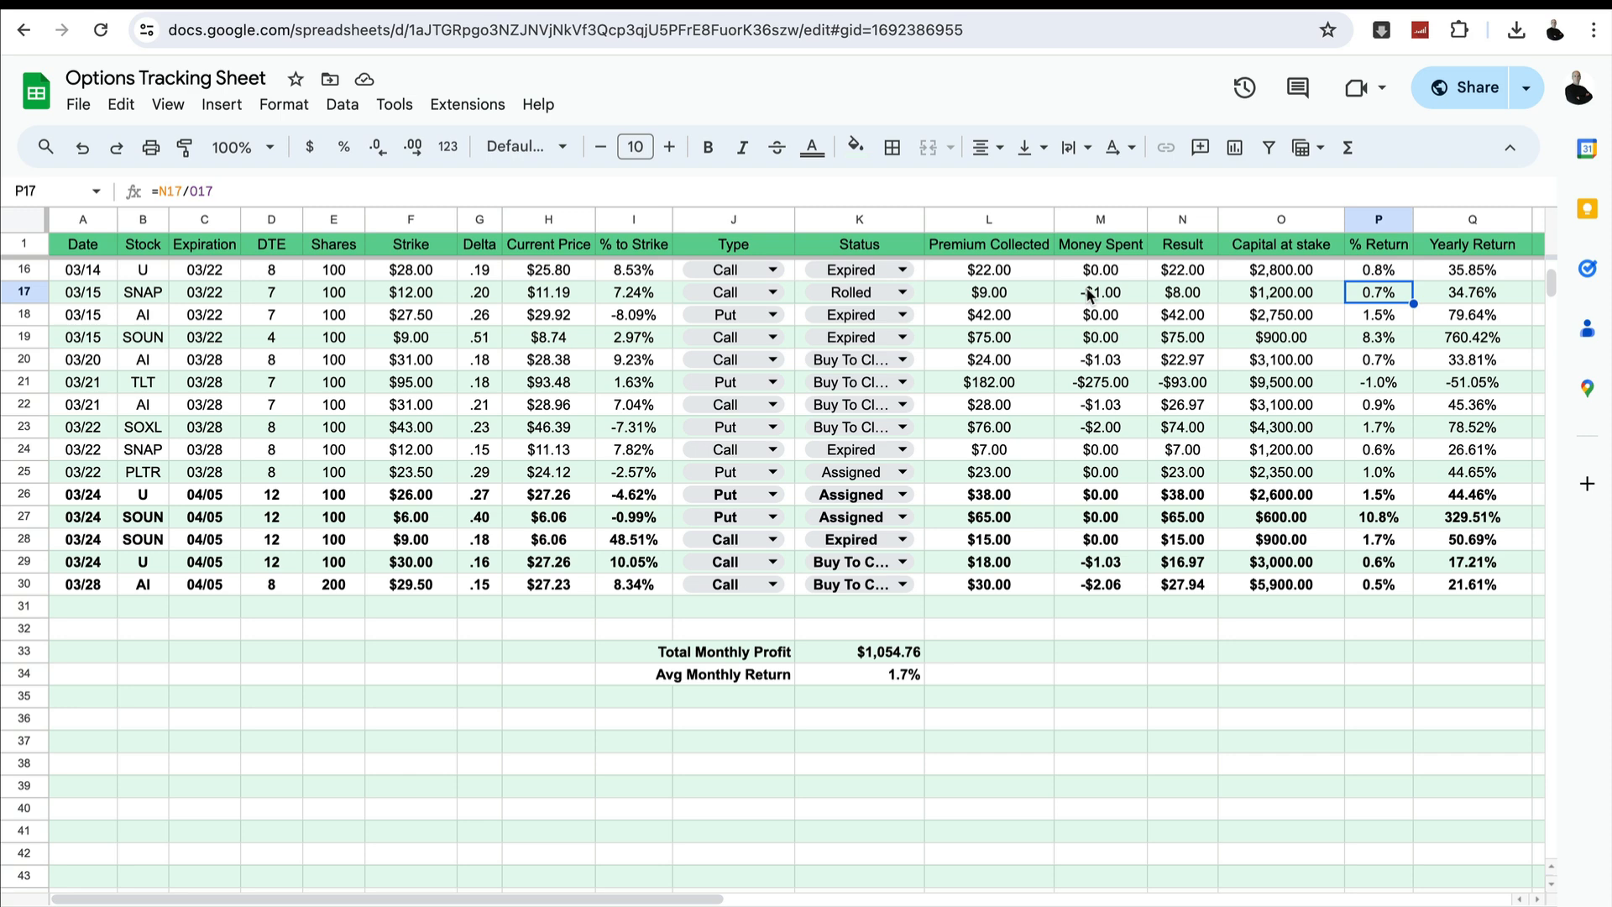
left_click(1182, 294)
left_click(1275, 295)
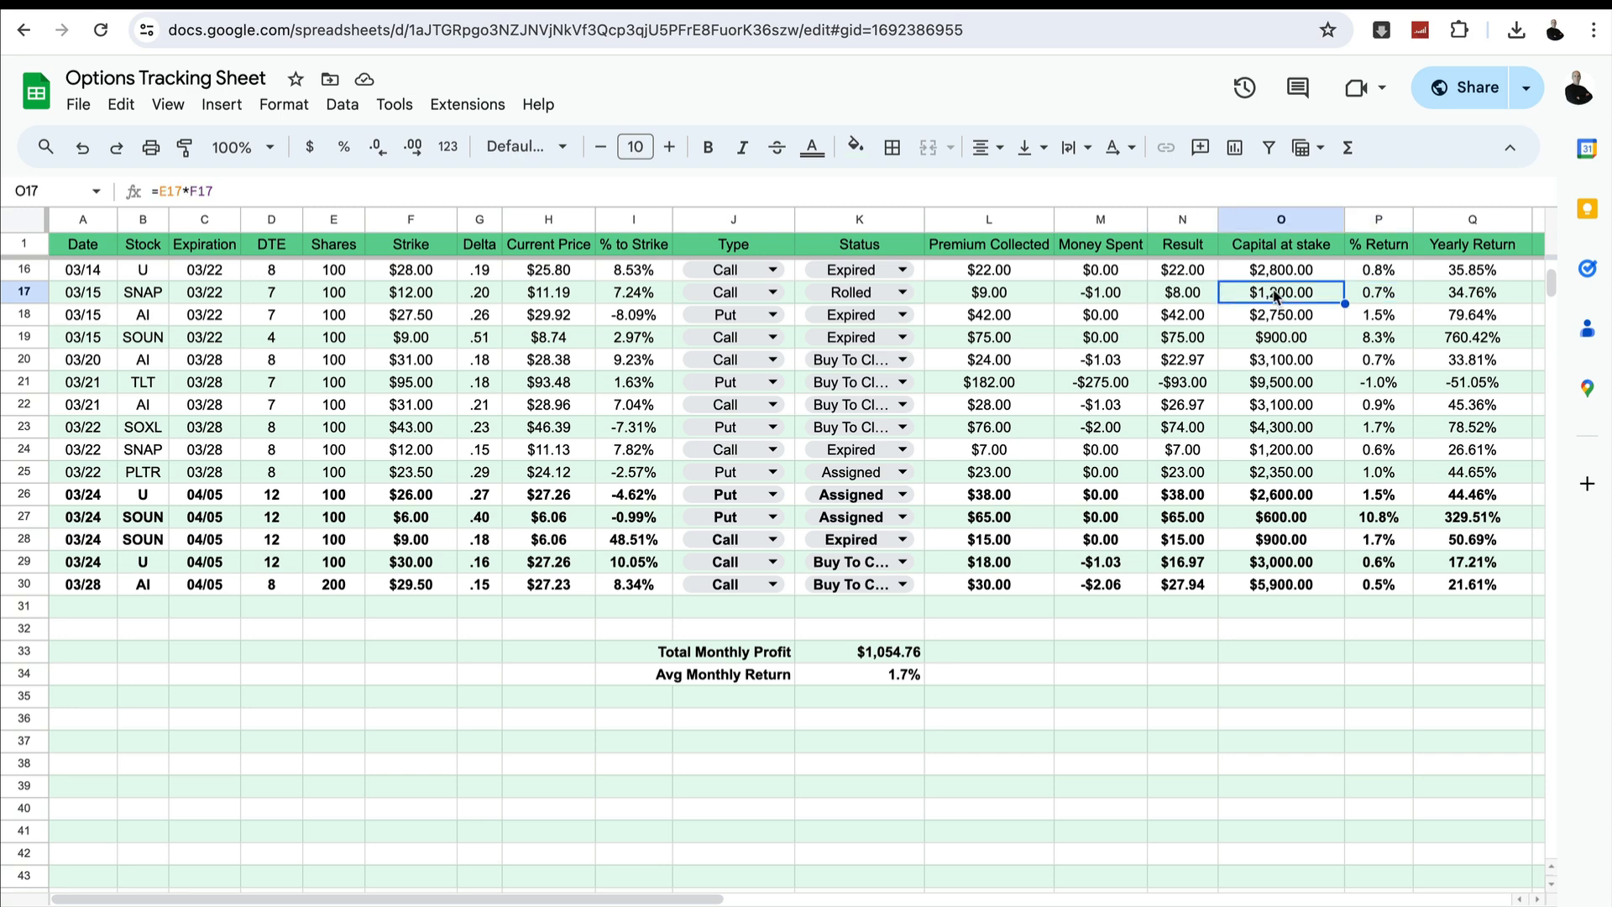
scroll(1308, 328, "up", 1)
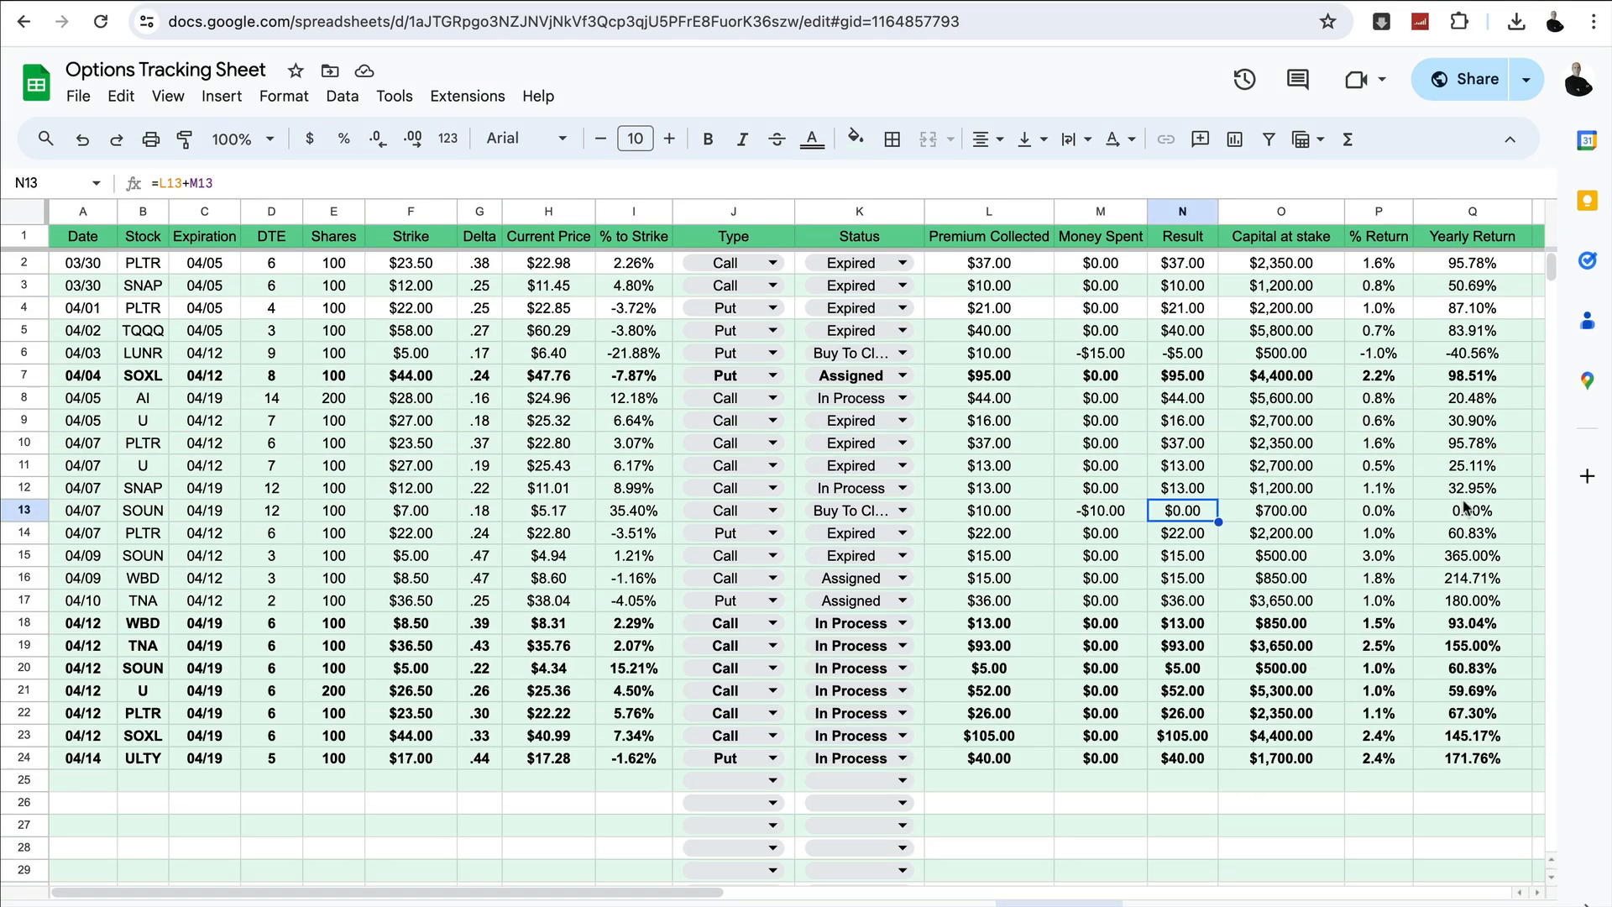
Examine the Yearly Return column on the April trades sheet and its formula for the AI trade in row 8
left_click(1470, 212)
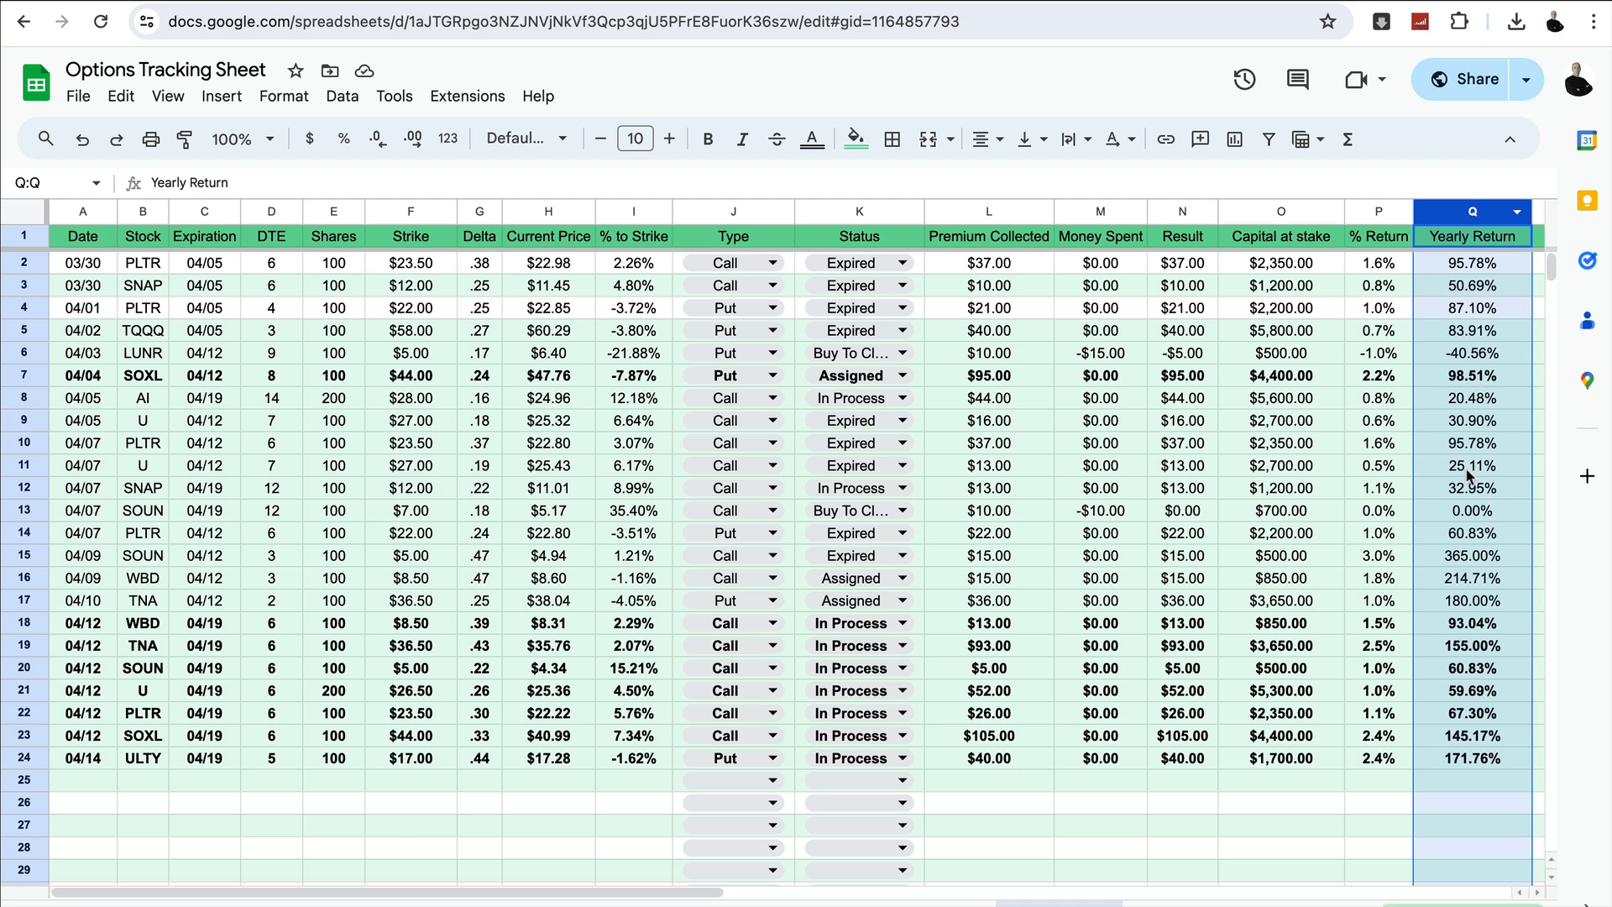
left_click(1457, 401)
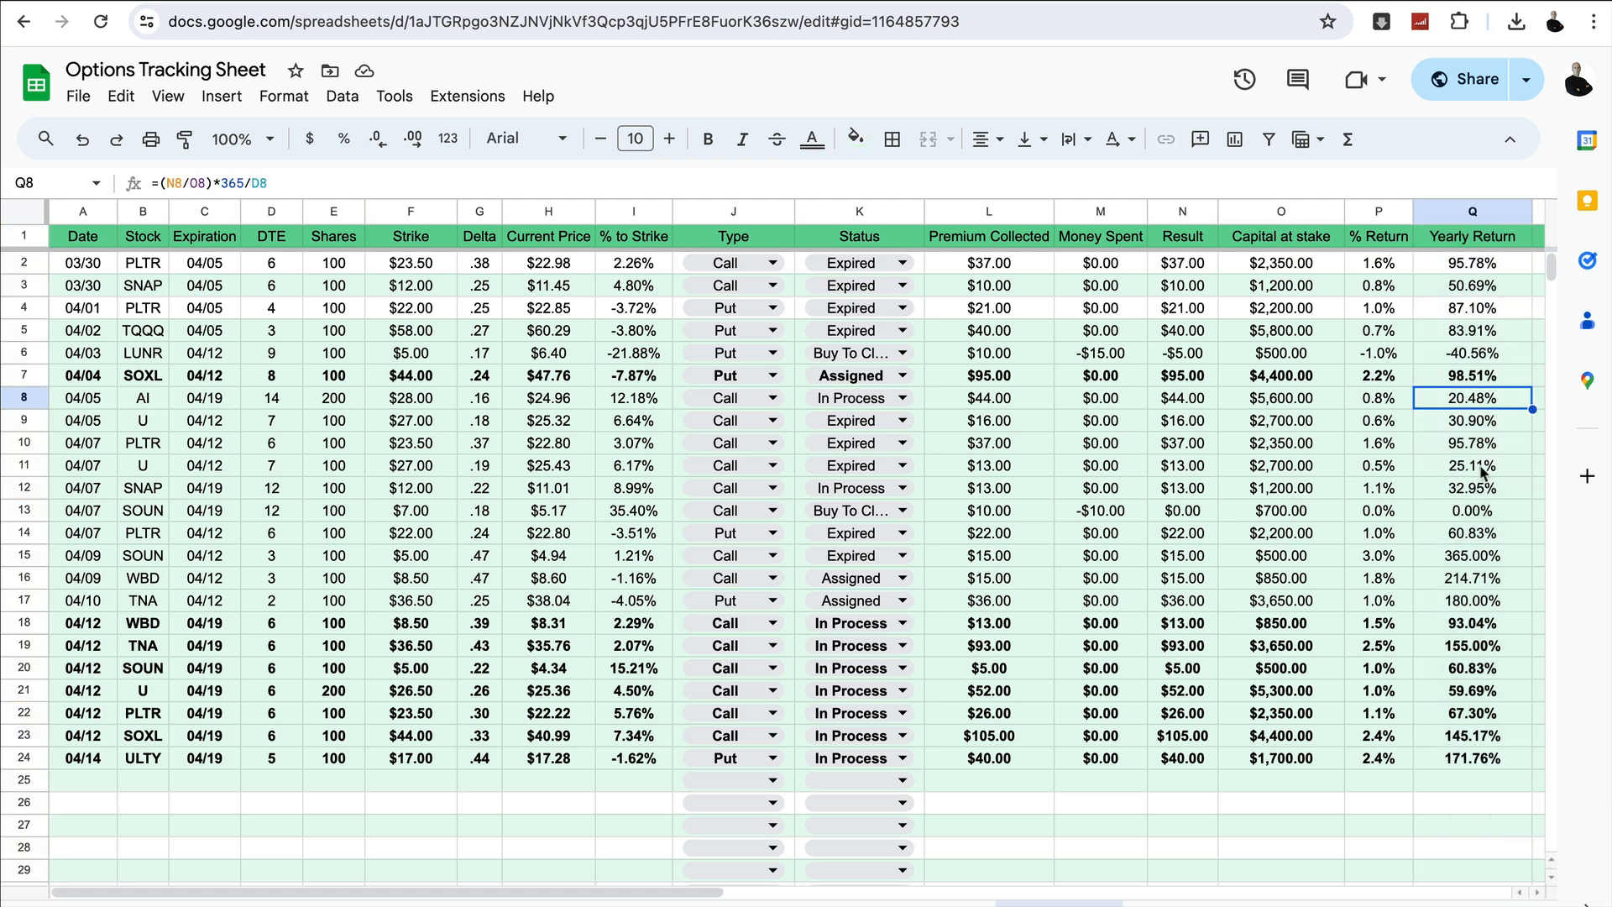
left_click(26, 397)
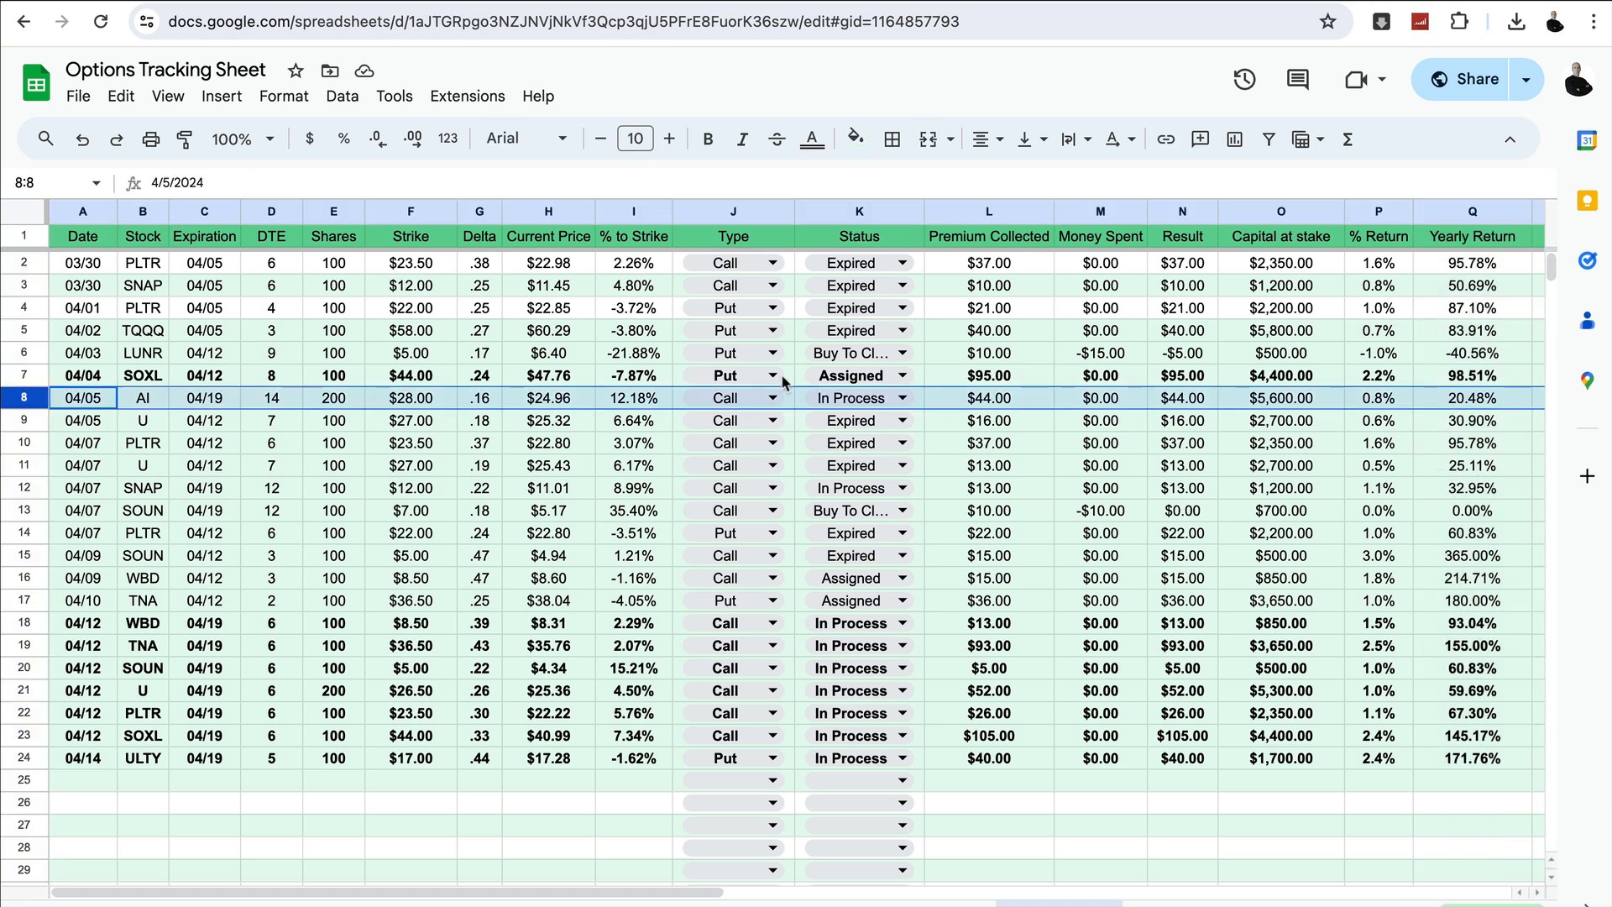
left_click(1438, 401)
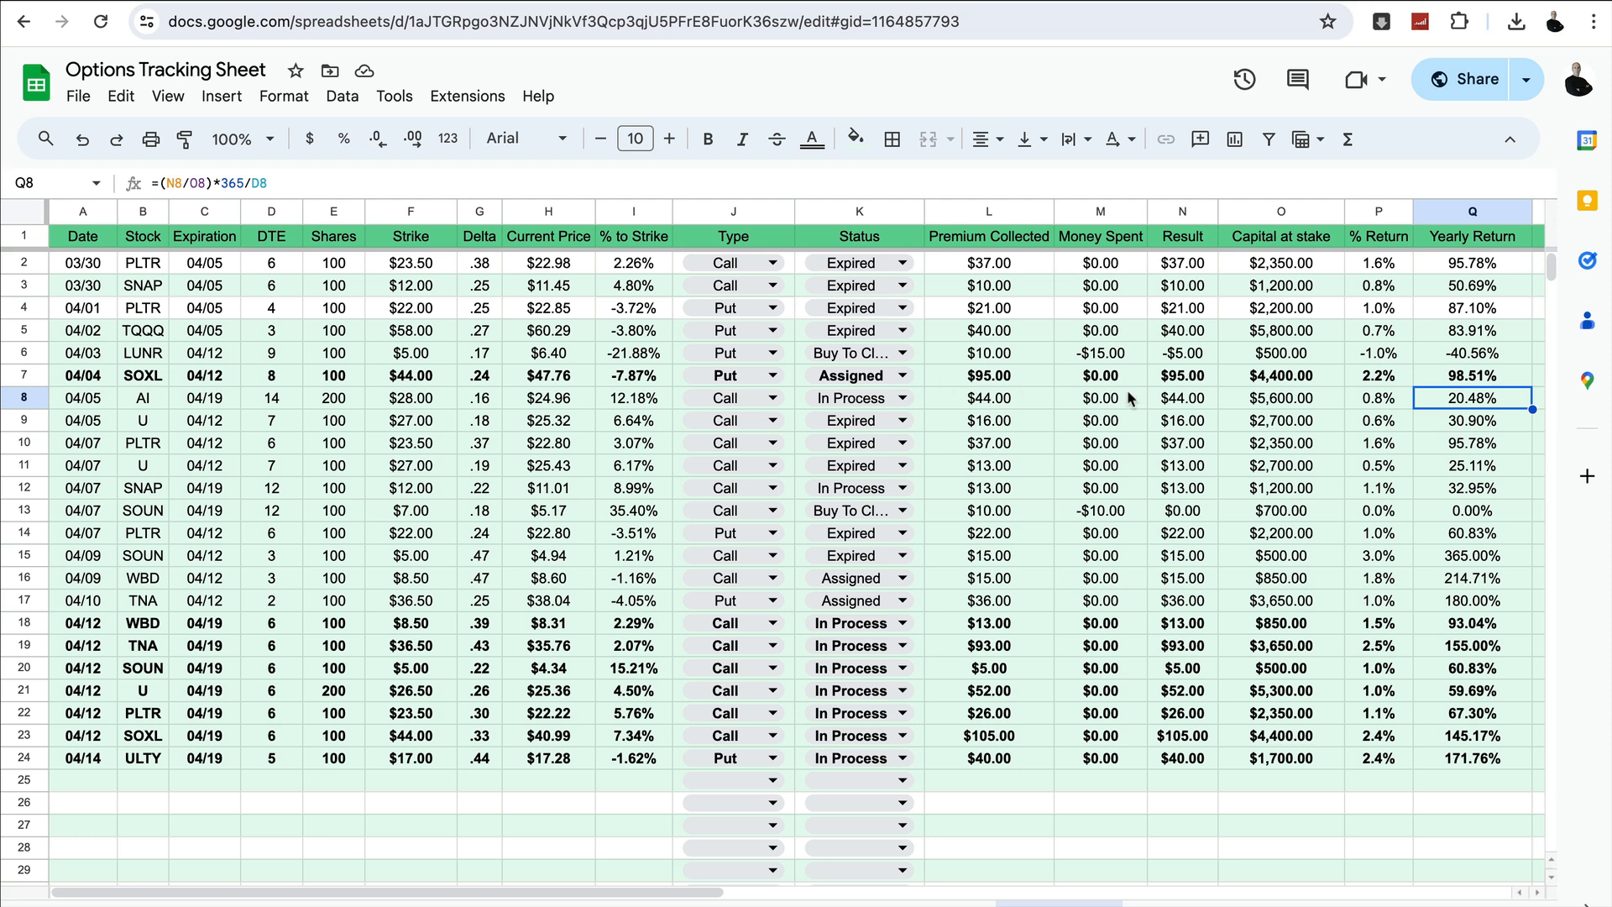
Check the Result and Capital at stake cells in rows 7 and 8 against the Yearly Return formula in row 8
left_click(1188, 380)
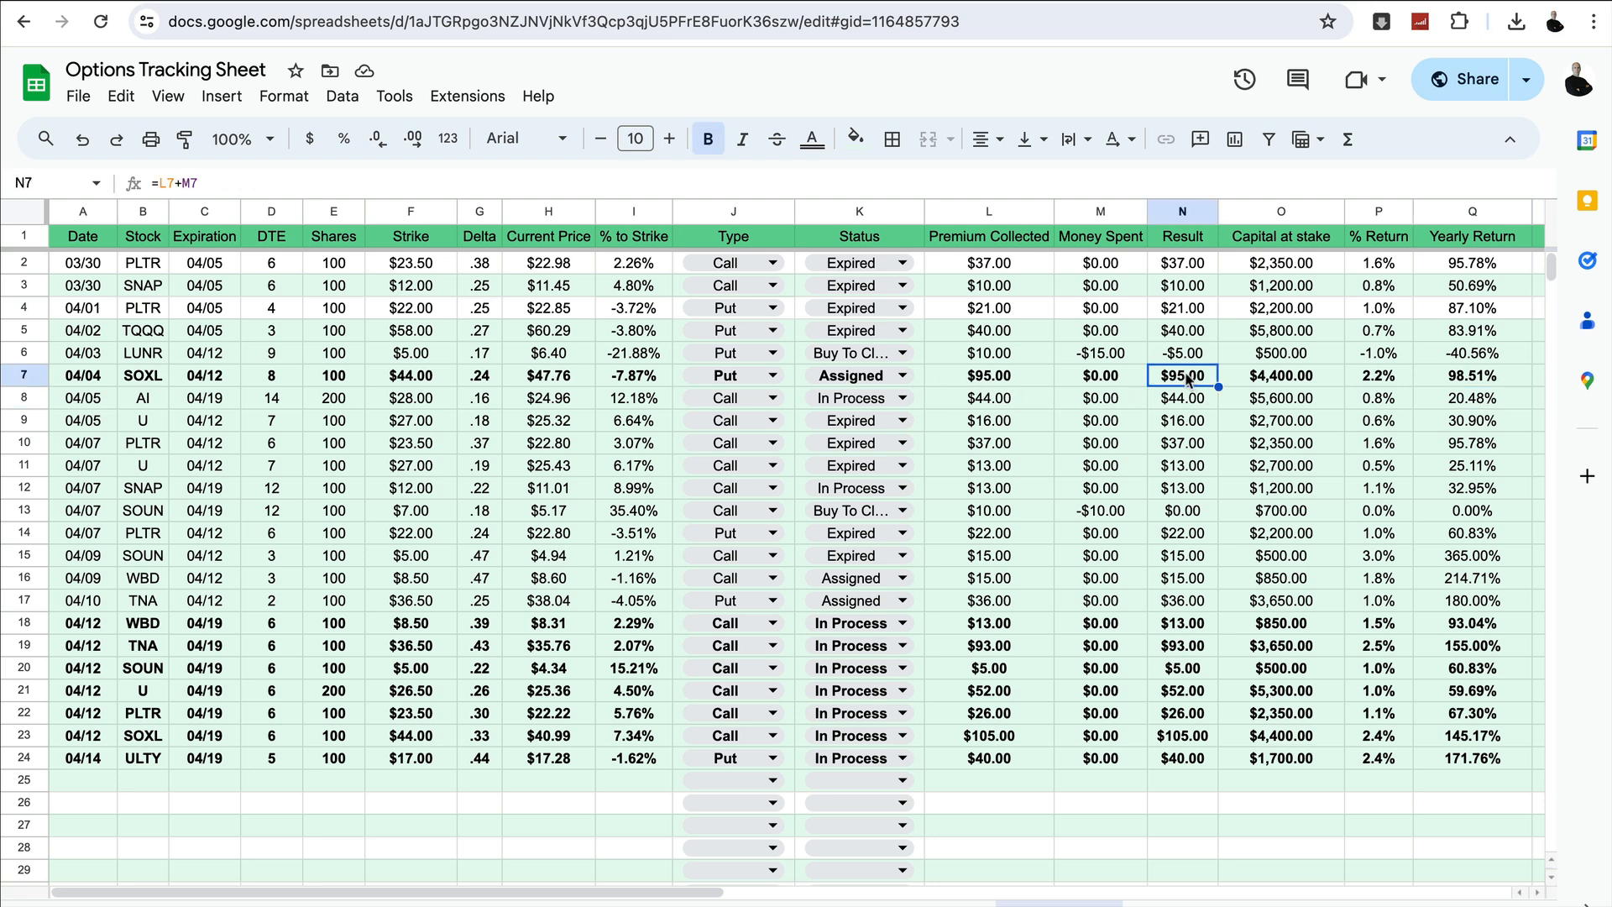
left_click(1275, 381)
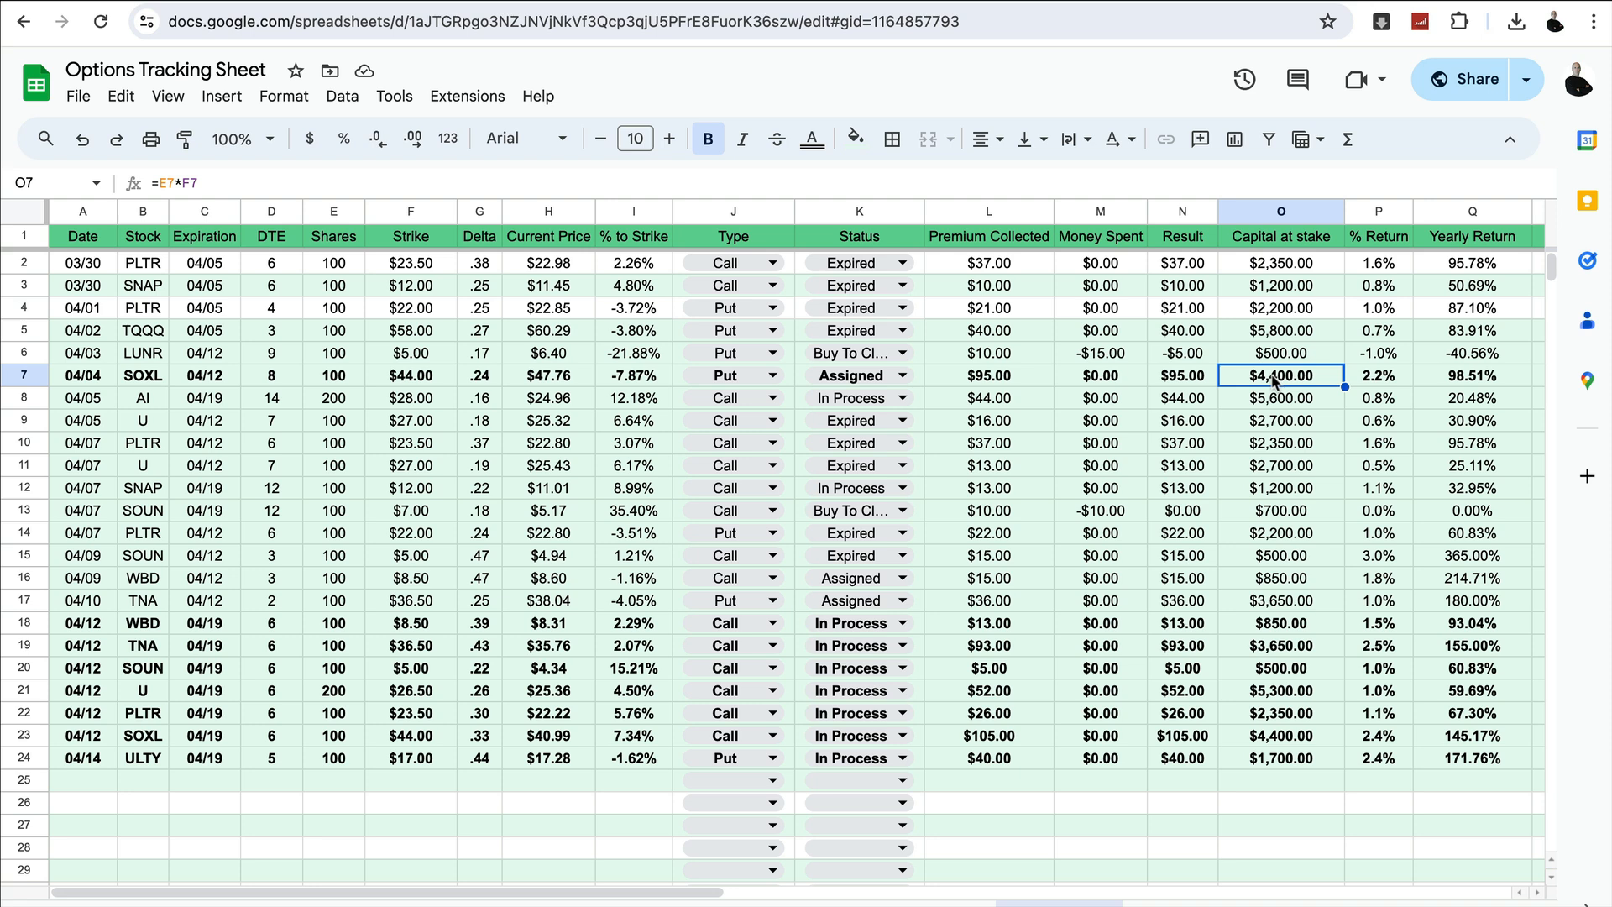
left_click(1173, 403)
left_click(1261, 403)
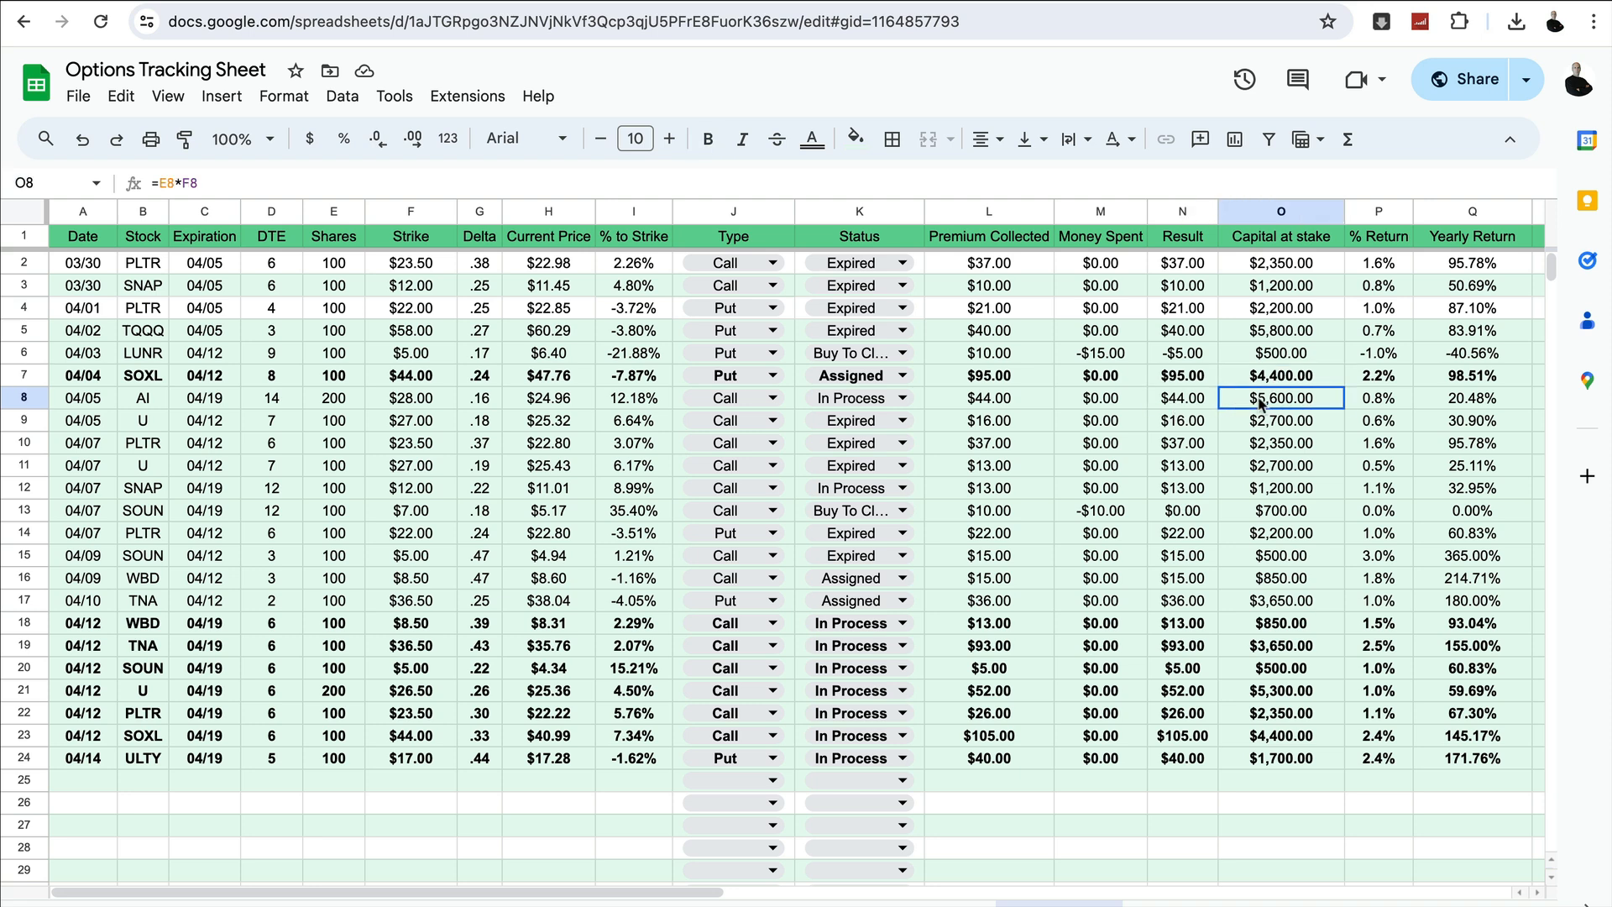
left_click(1475, 401)
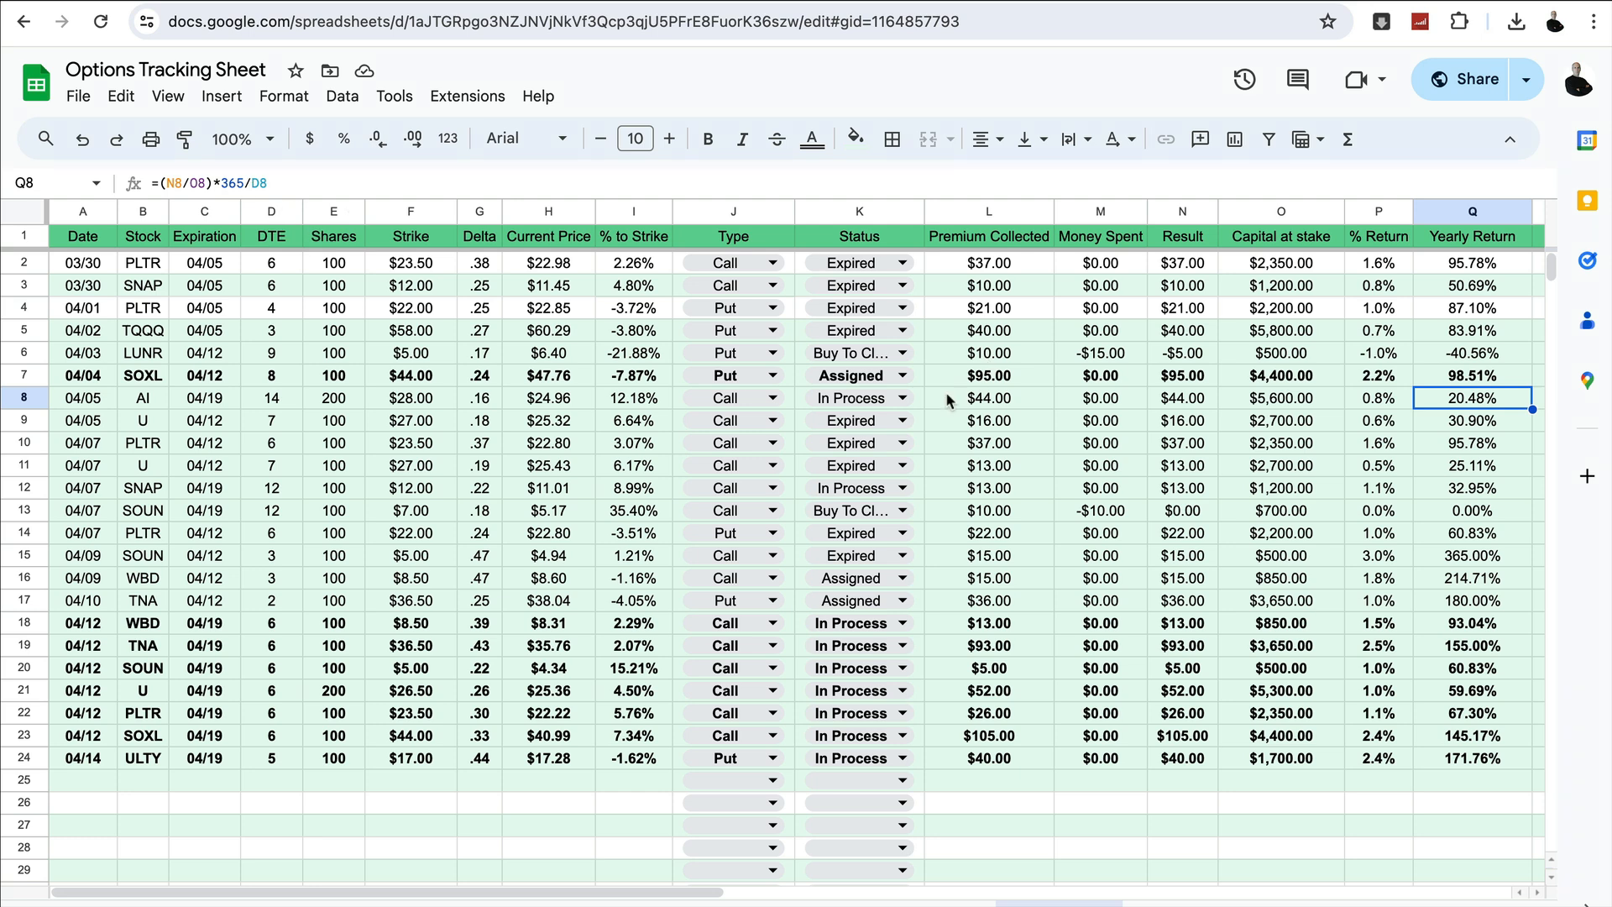
Switch to Calculator and check row 8's yearly return by computing 44 × 26 ÷ 5600 × 100, using its result and DTE
left_click(274, 403)
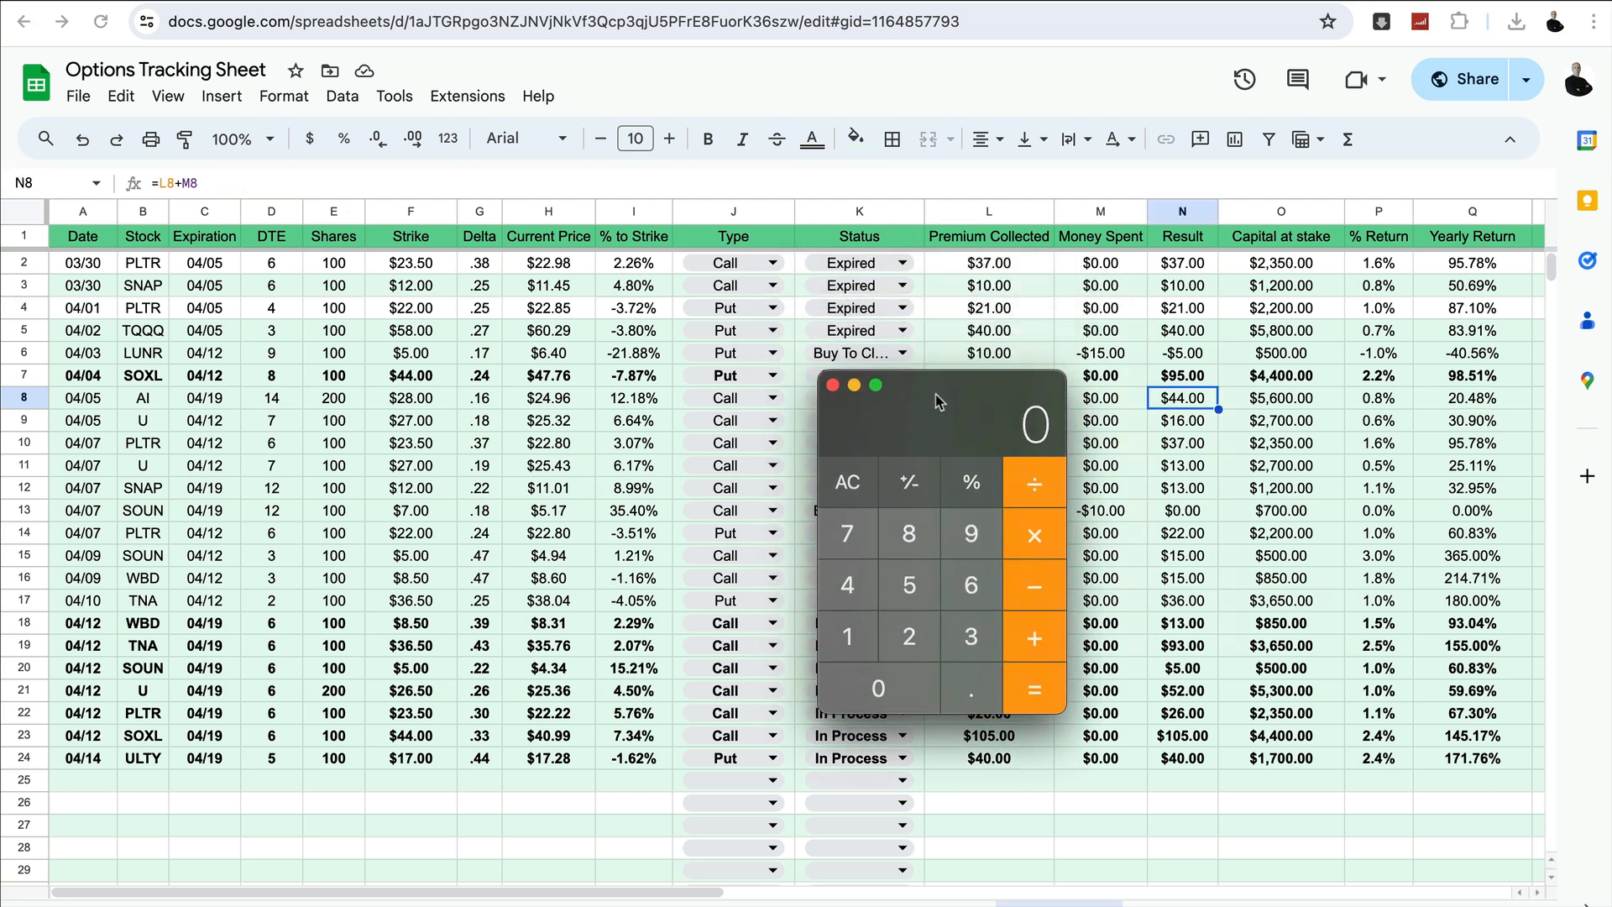
type("44")
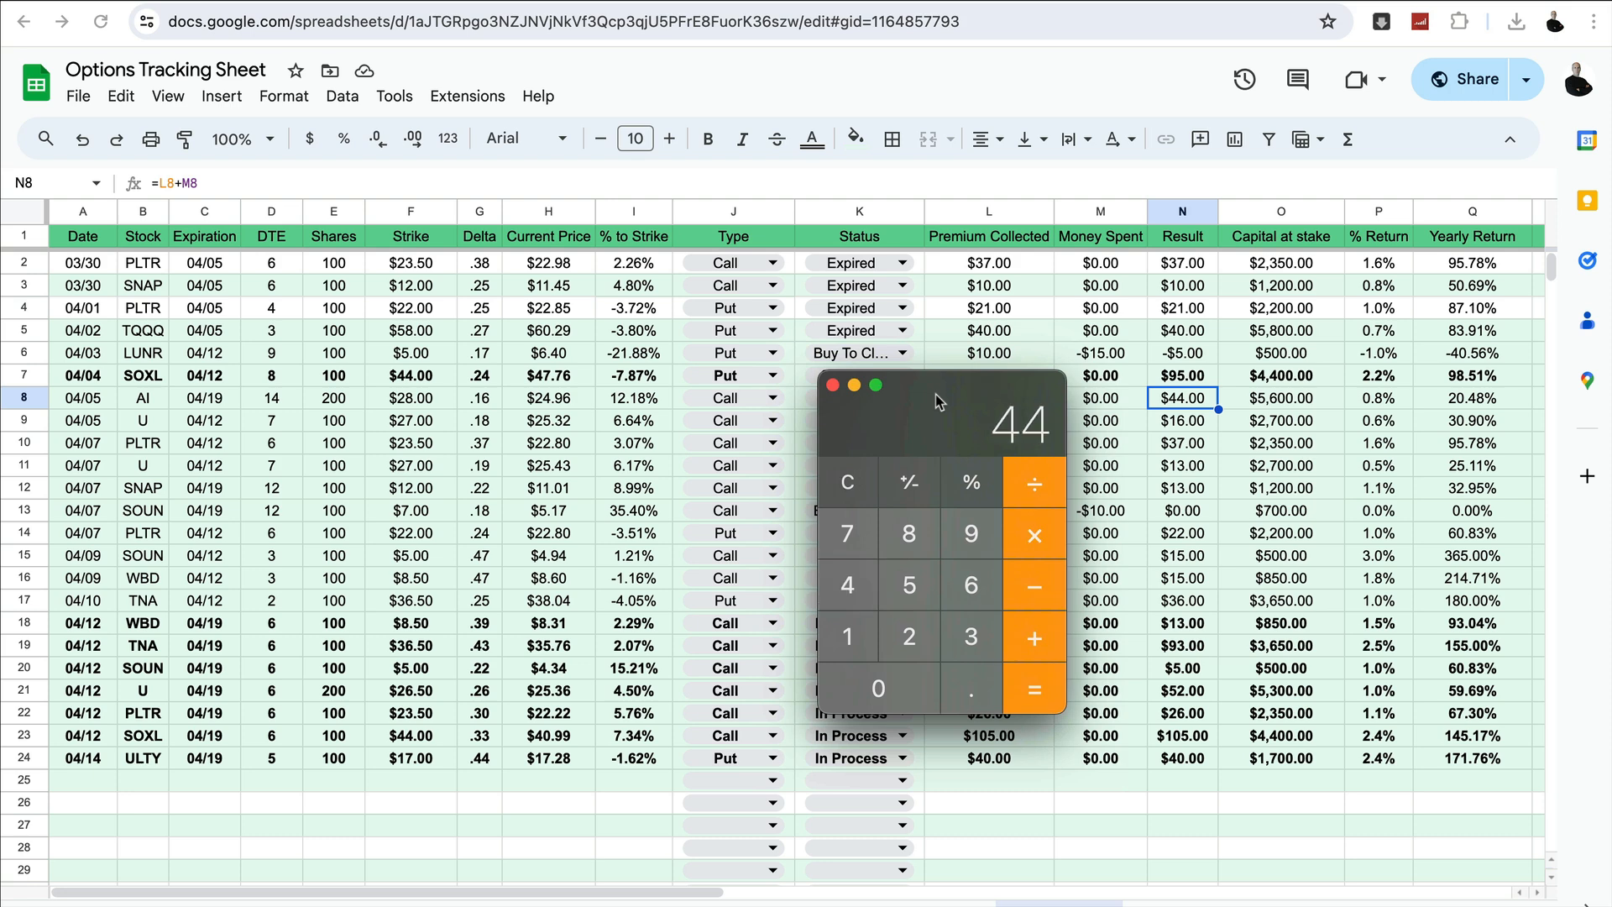
type("*26")
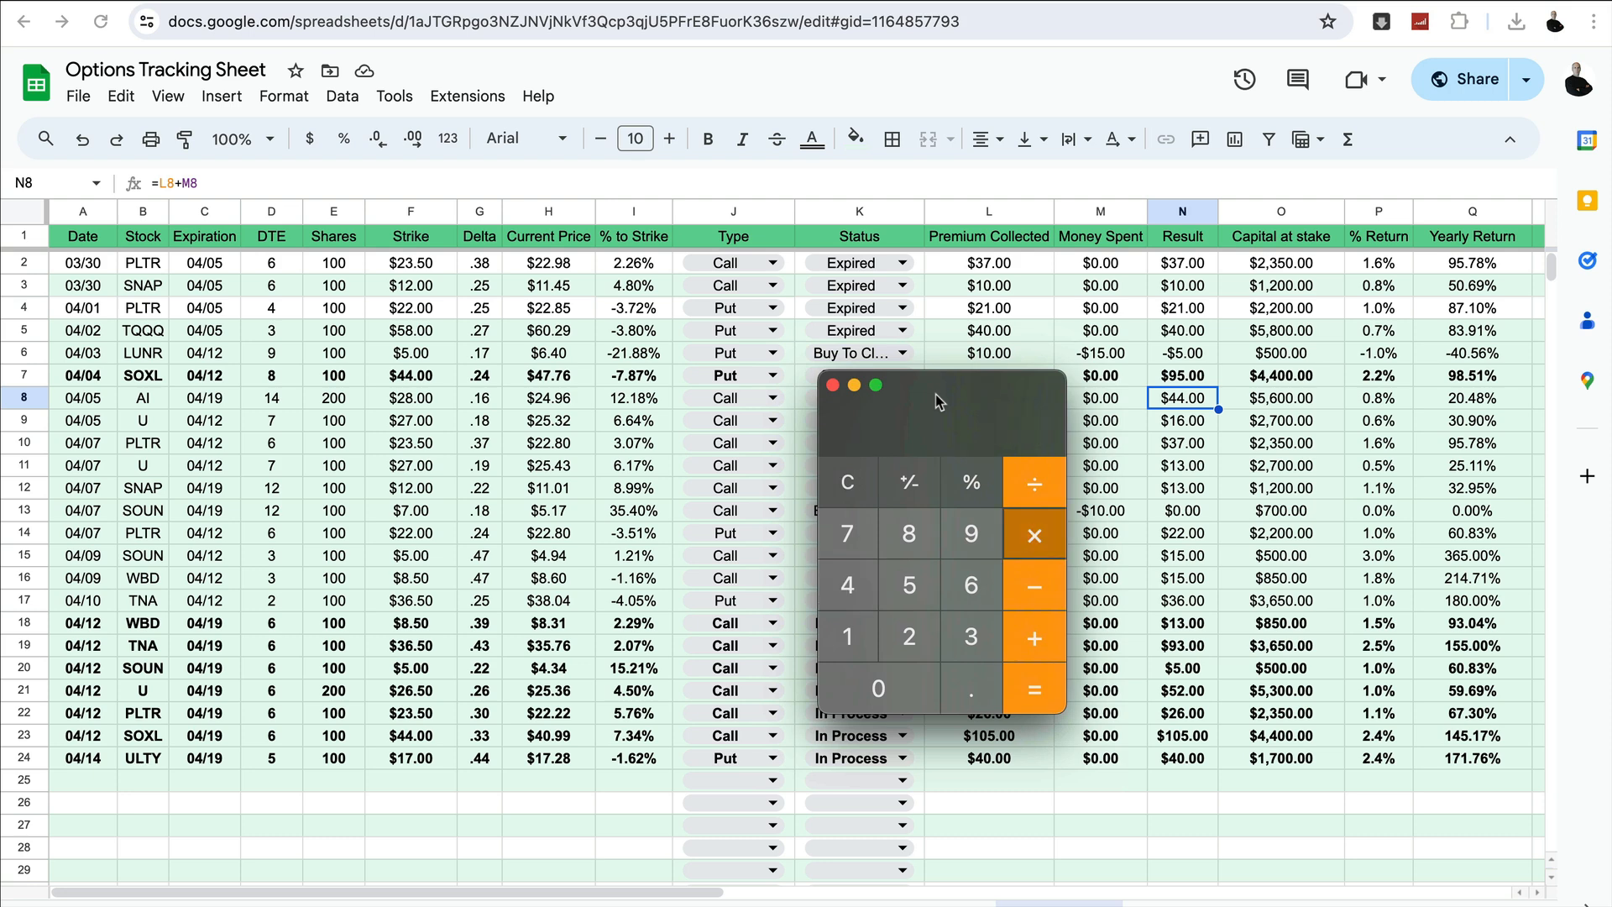
key("Return")
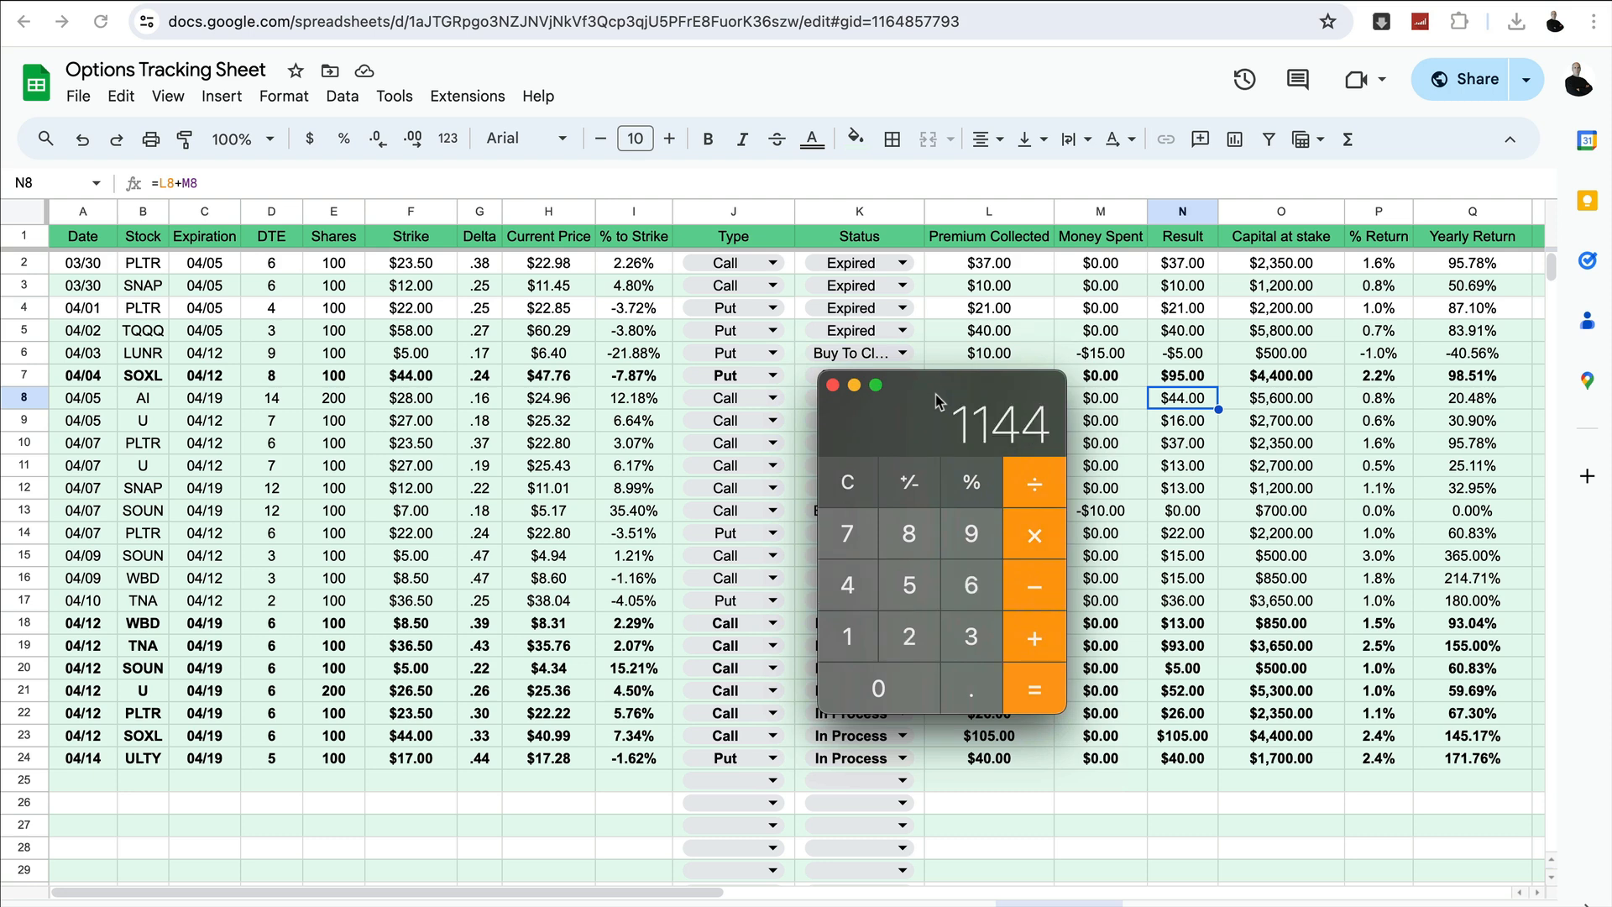
type("/5600")
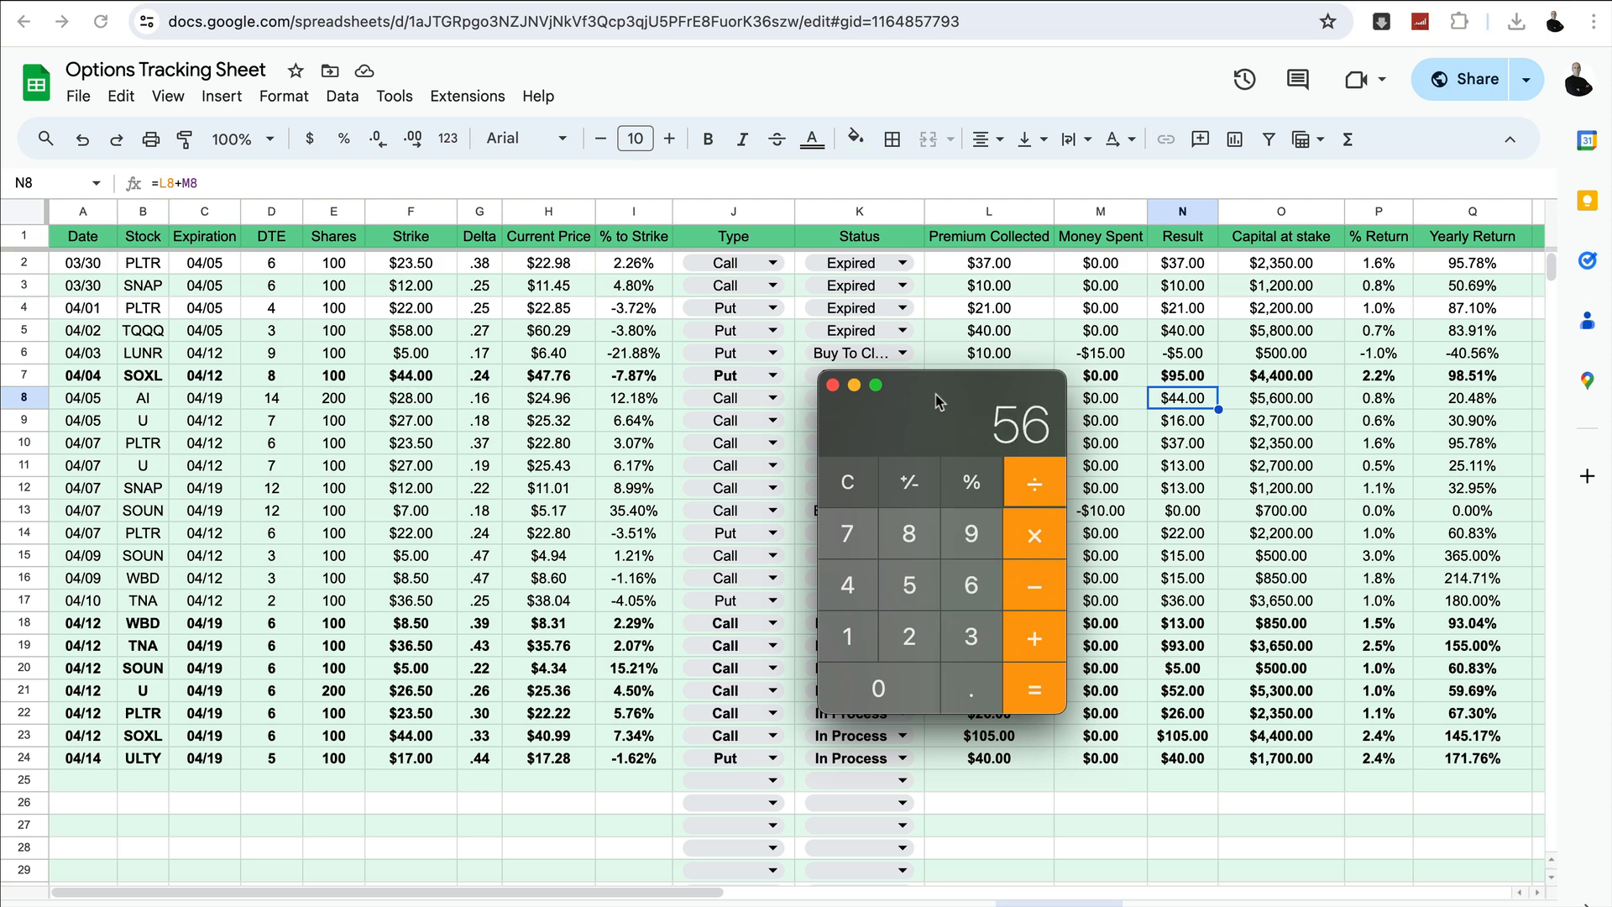
key("Return")
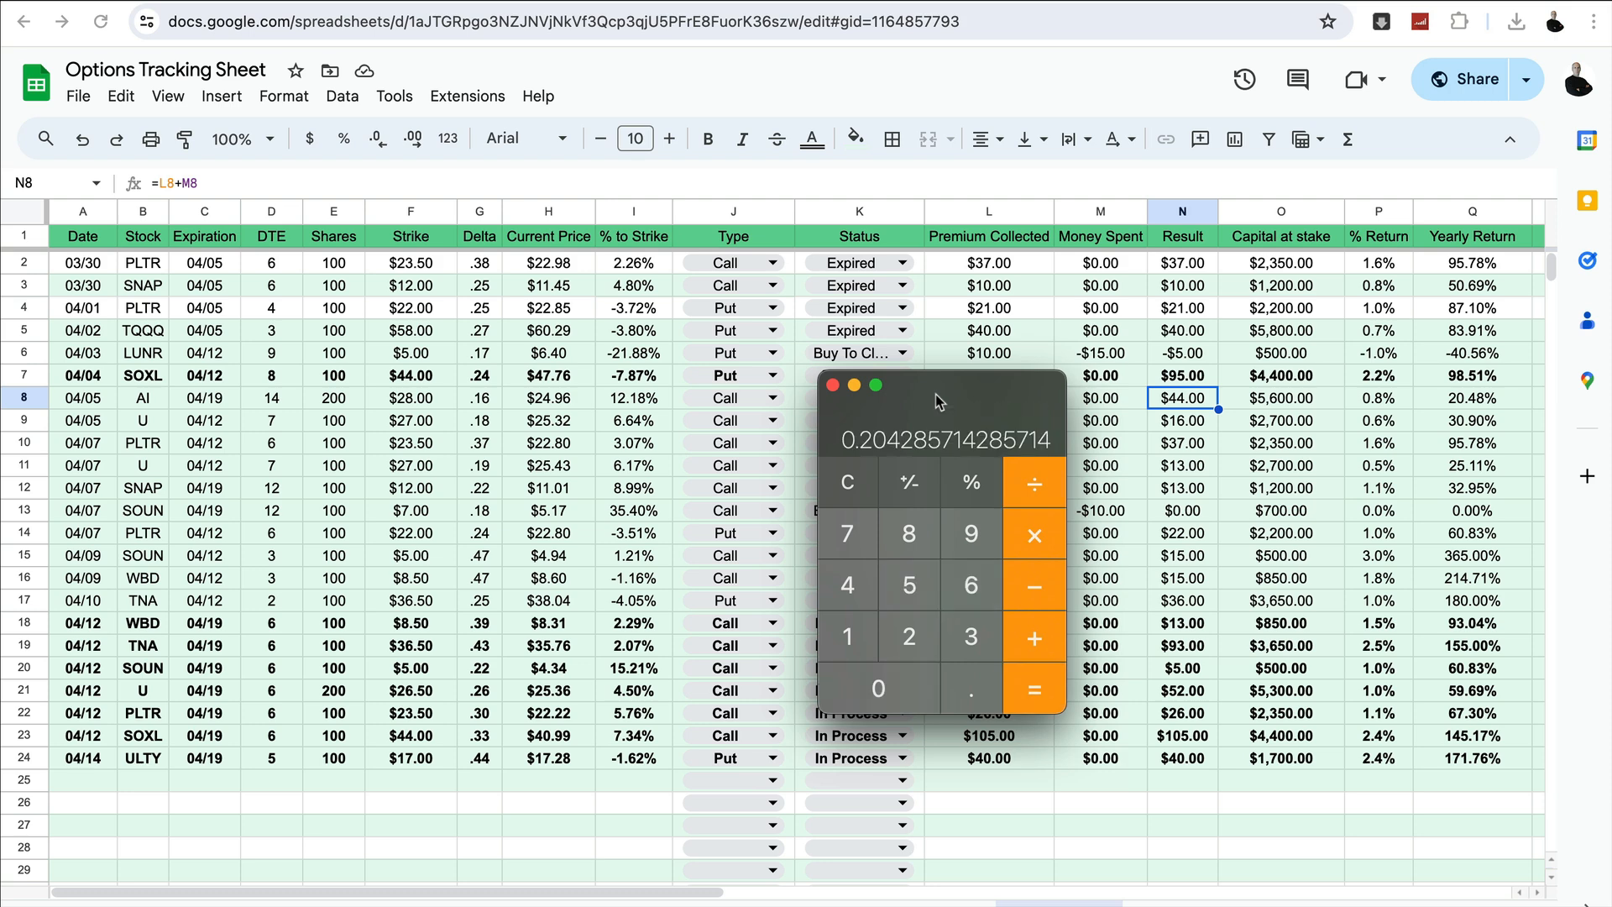
type("*100")
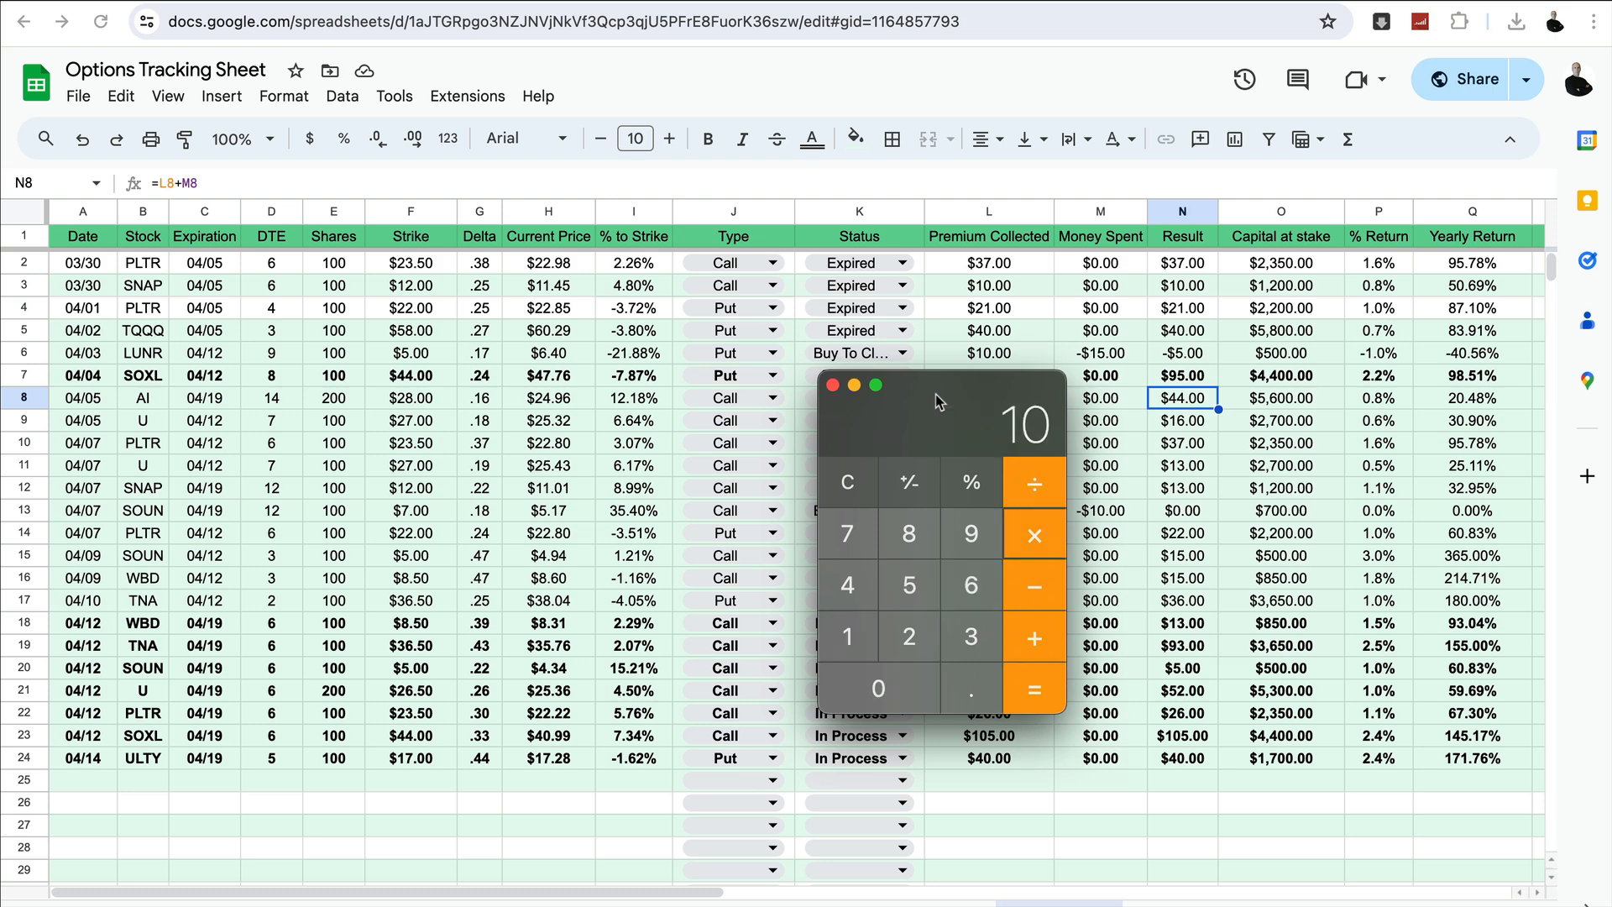
key("Return")
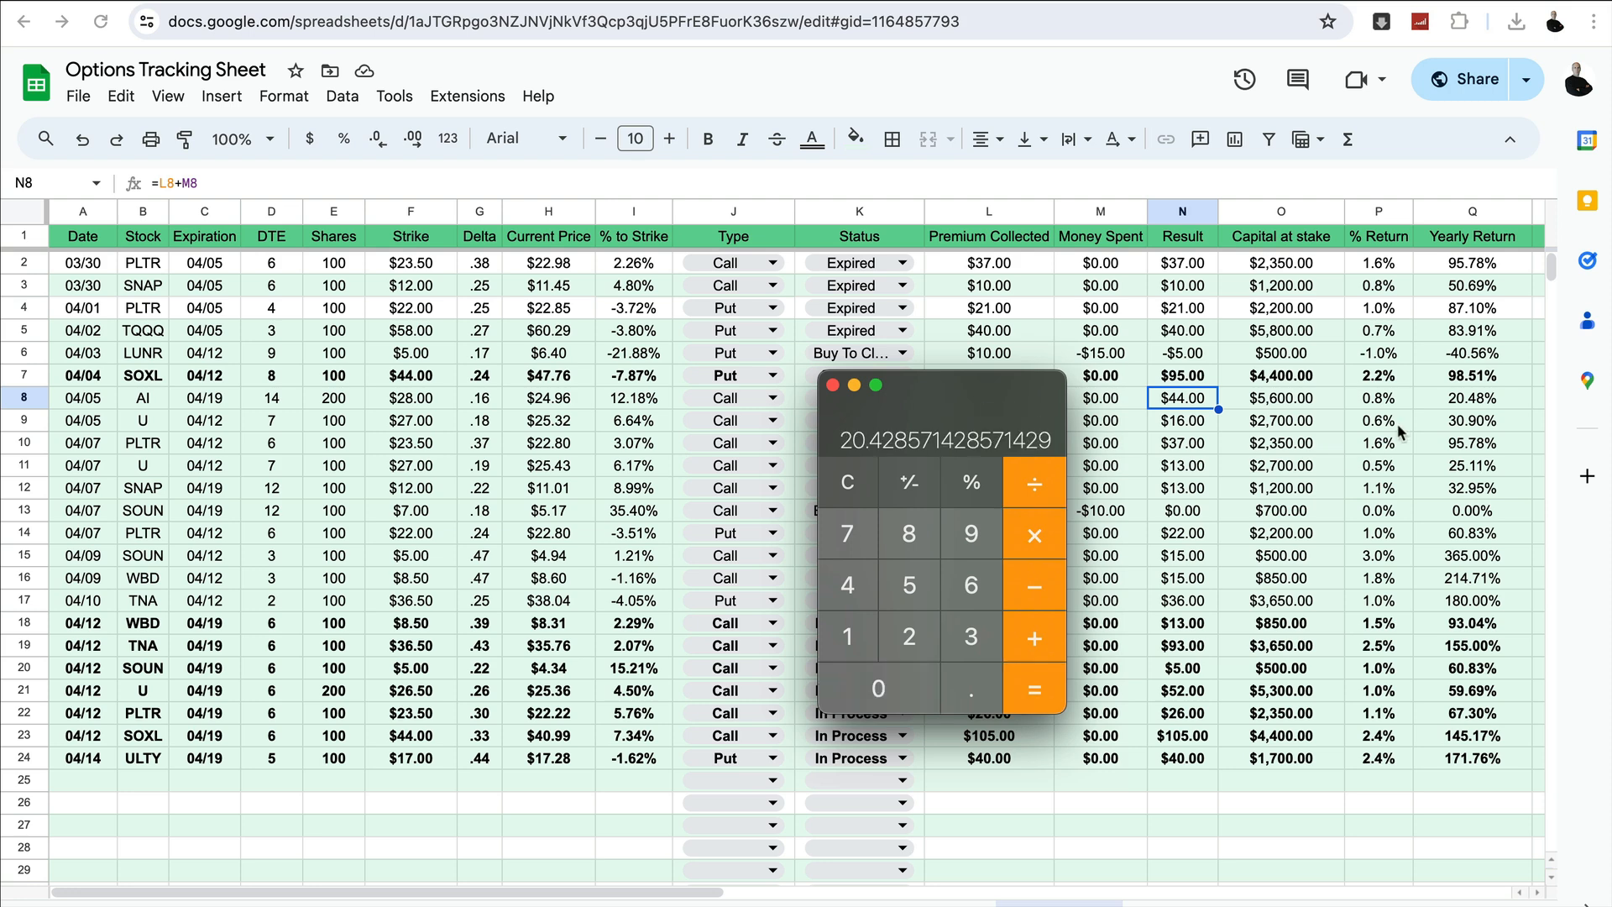
left_click(1437, 397)
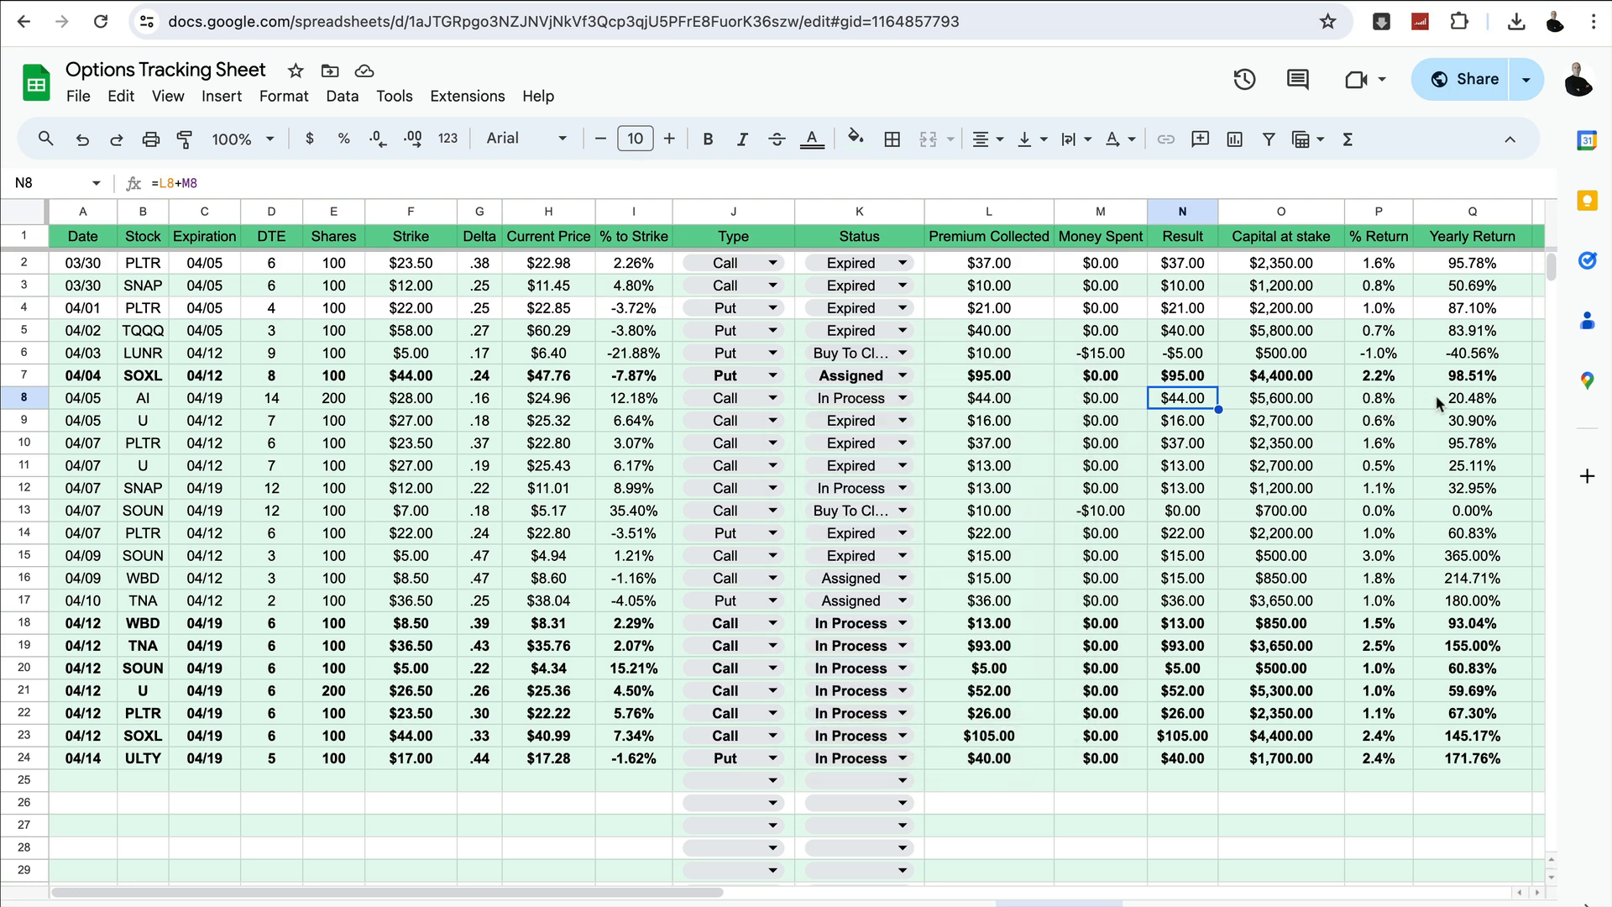
left_click(1437, 403)
Look over the Portfolio Value and Notes columns on the April trades sheet and on the March trades sheet
scroll(1436, 403, "right", 3)
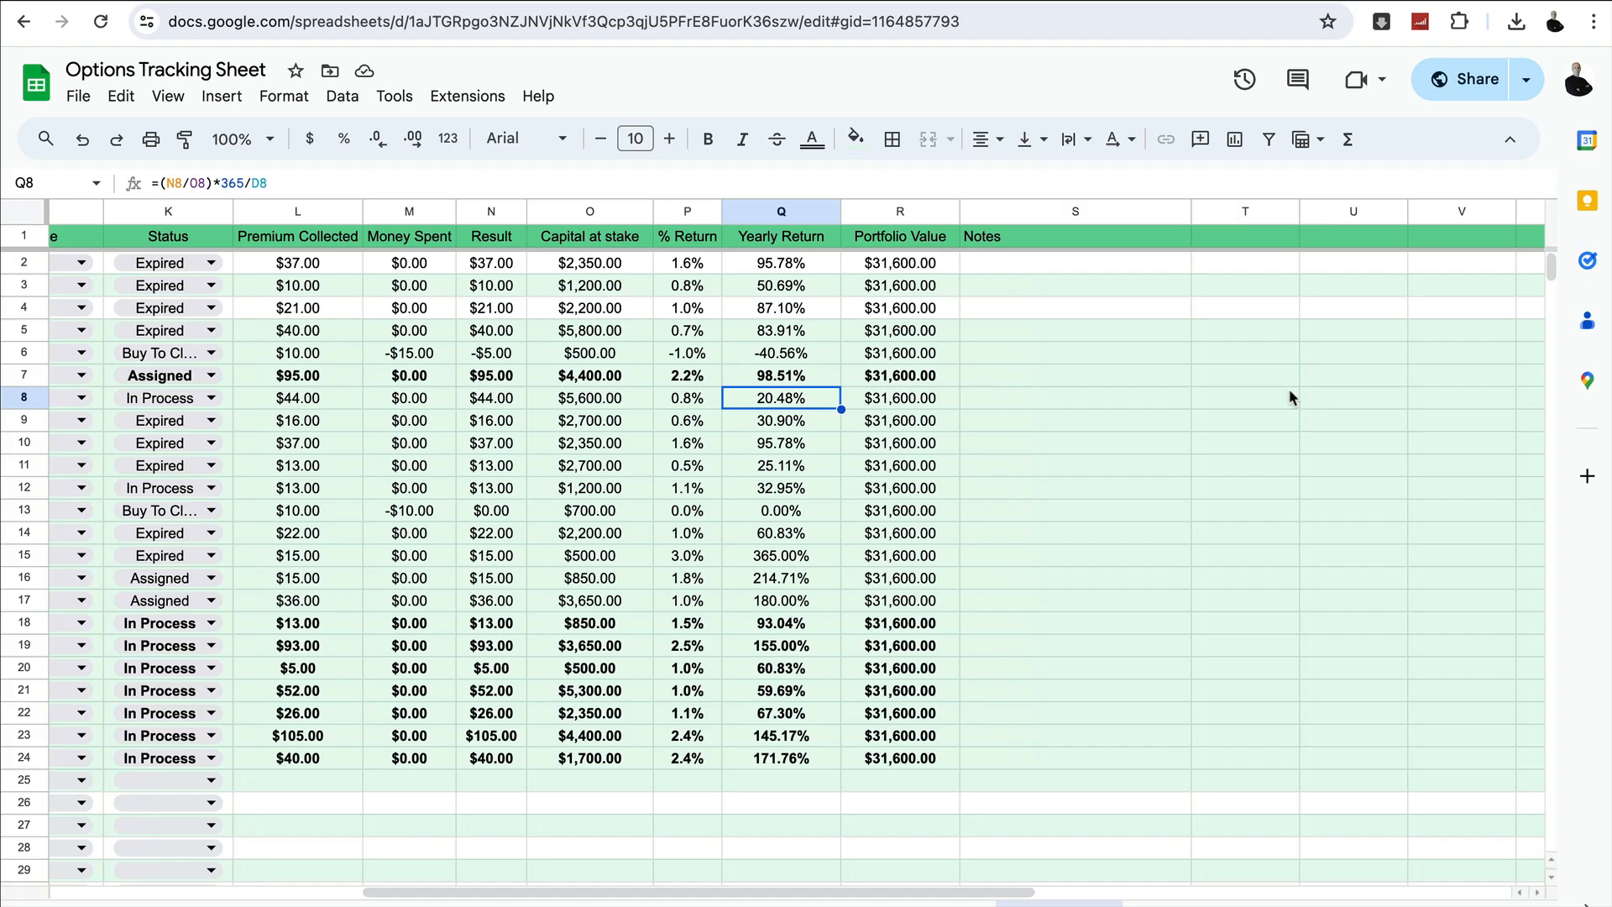
scroll(1288, 390, "left", 4)
left_click(924, 904)
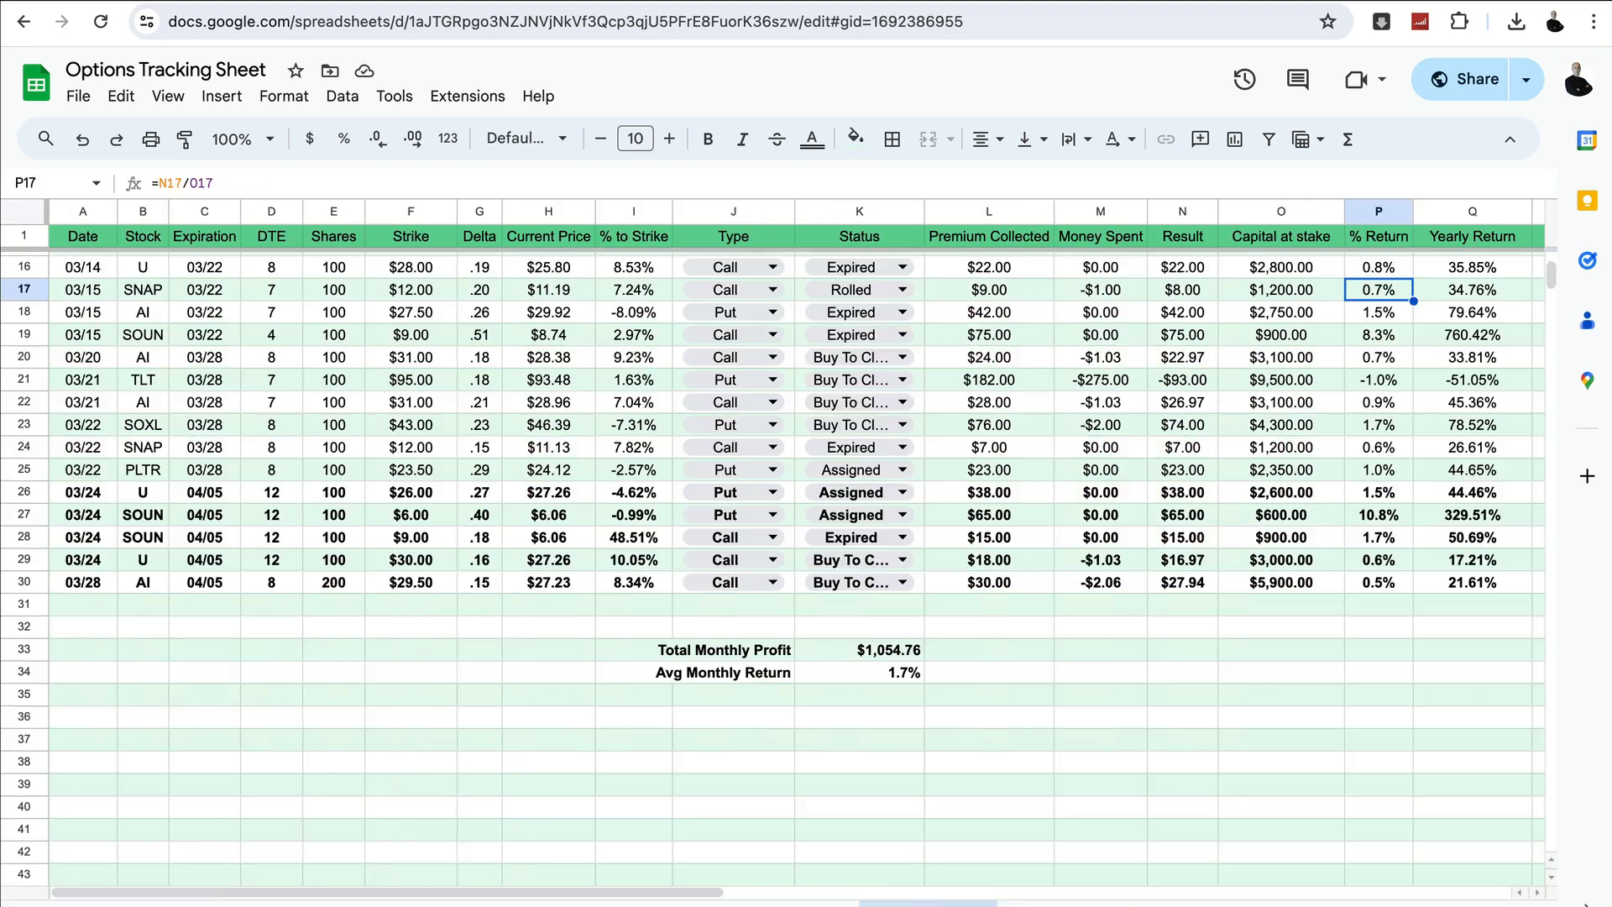
scroll(1223, 557, "up", 5)
scroll(1222, 558, "right", 5)
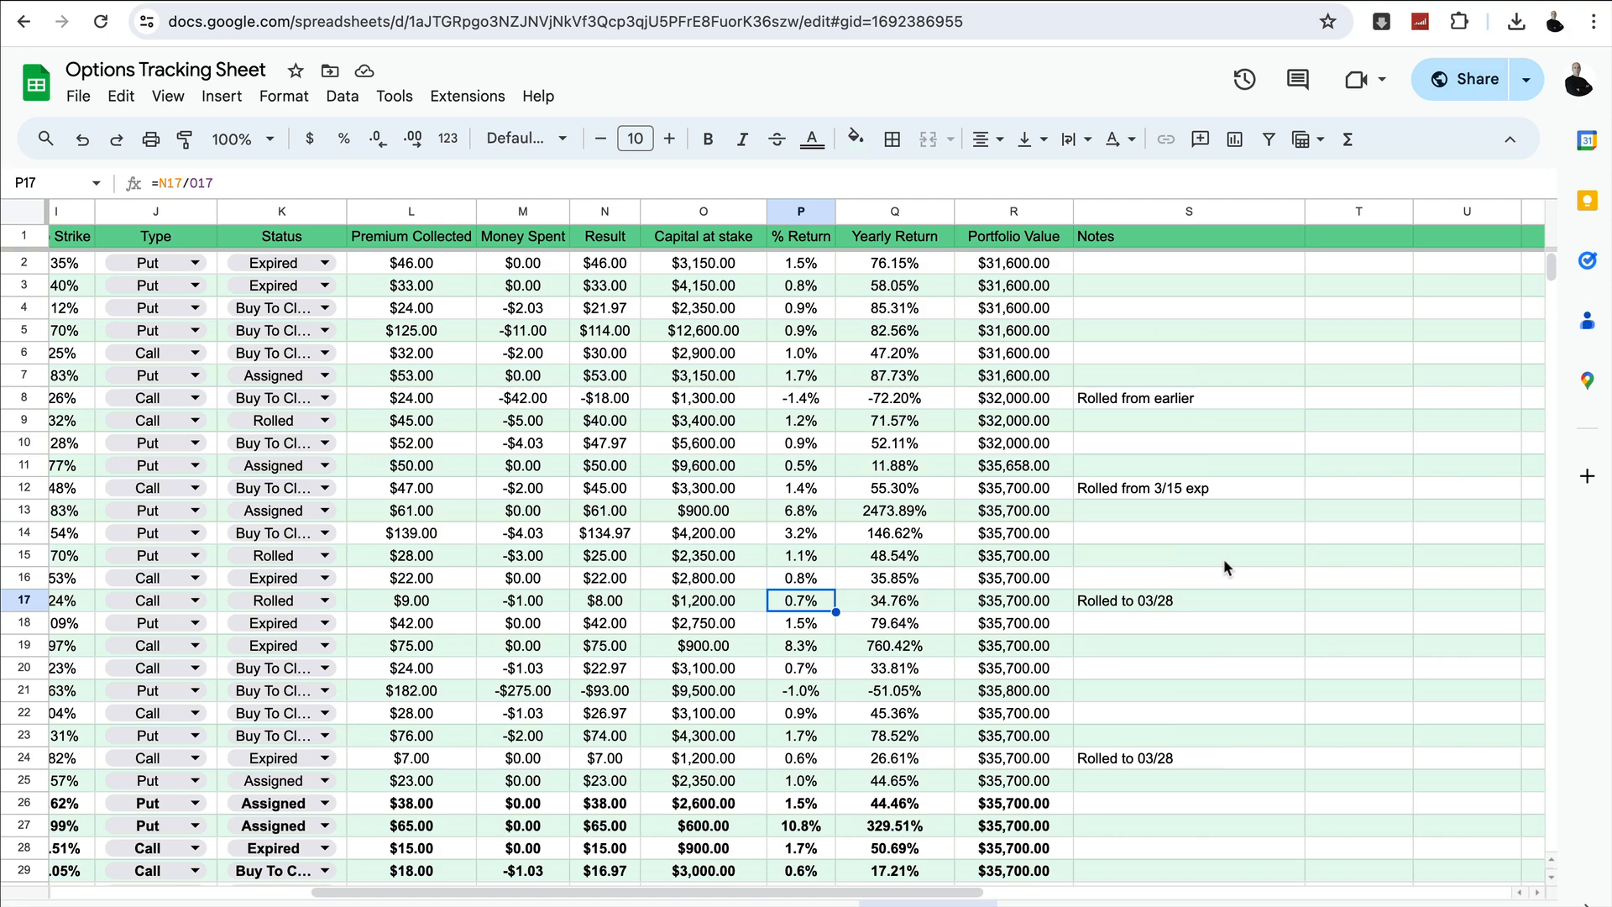
scroll(1222, 557, "left", 2)
Read the Notes entries about rolled trades in rows 8 and 12 of the March trades sheet
left_click(1296, 399)
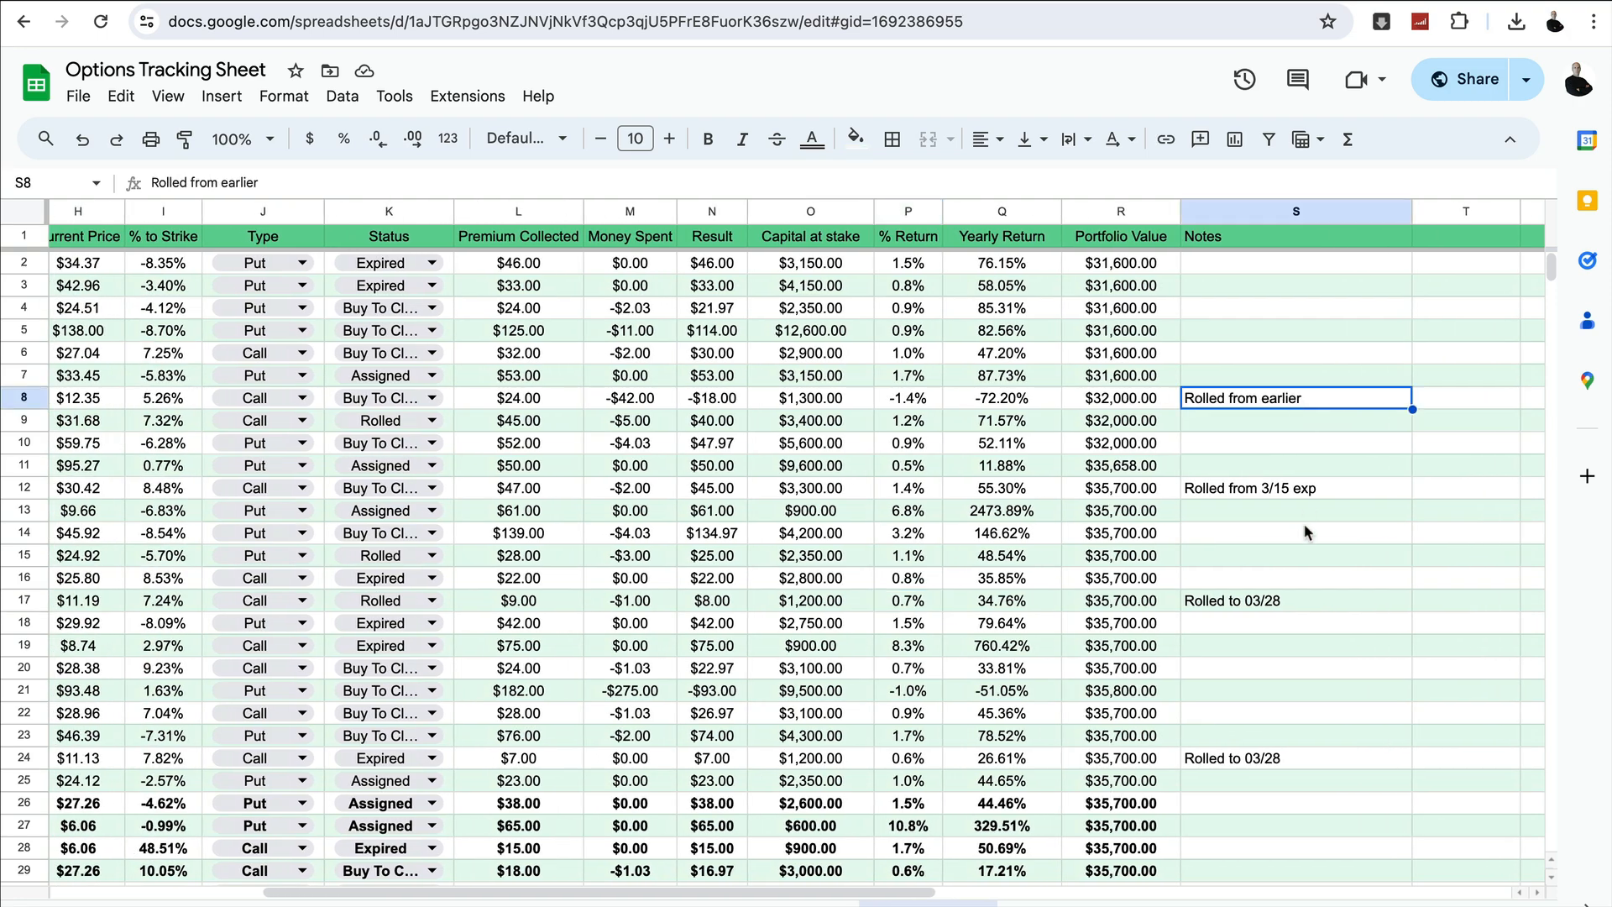
left_click(1253, 491)
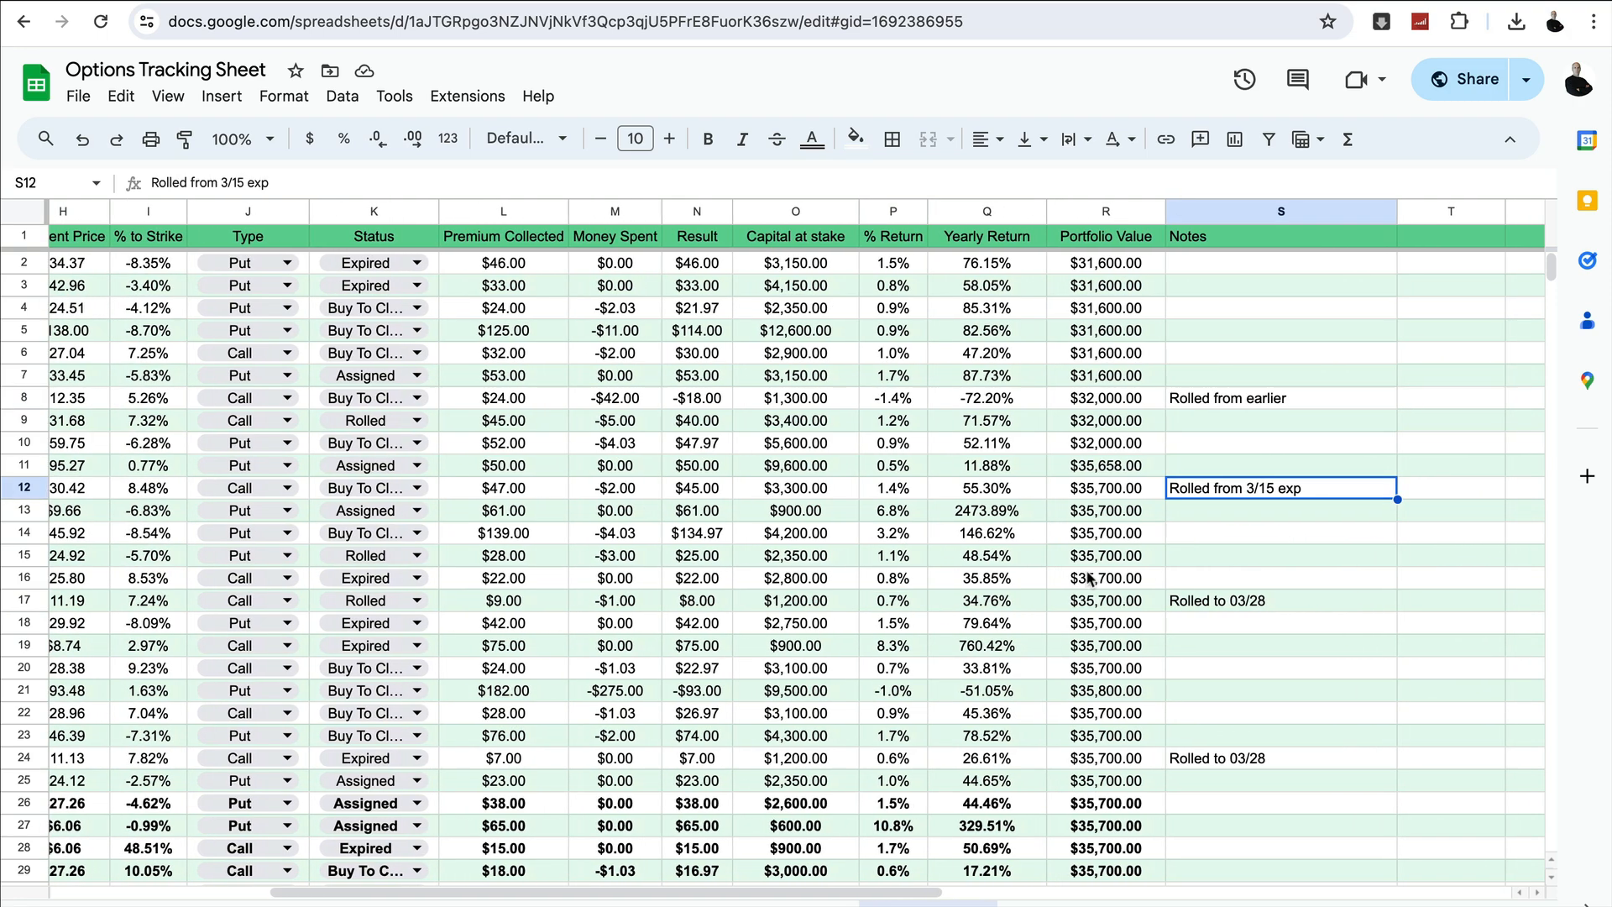
scroll(1262, 572, "right", 1)
scroll(1224, 558, "down", 2)
scroll(1223, 558, "left", 6)
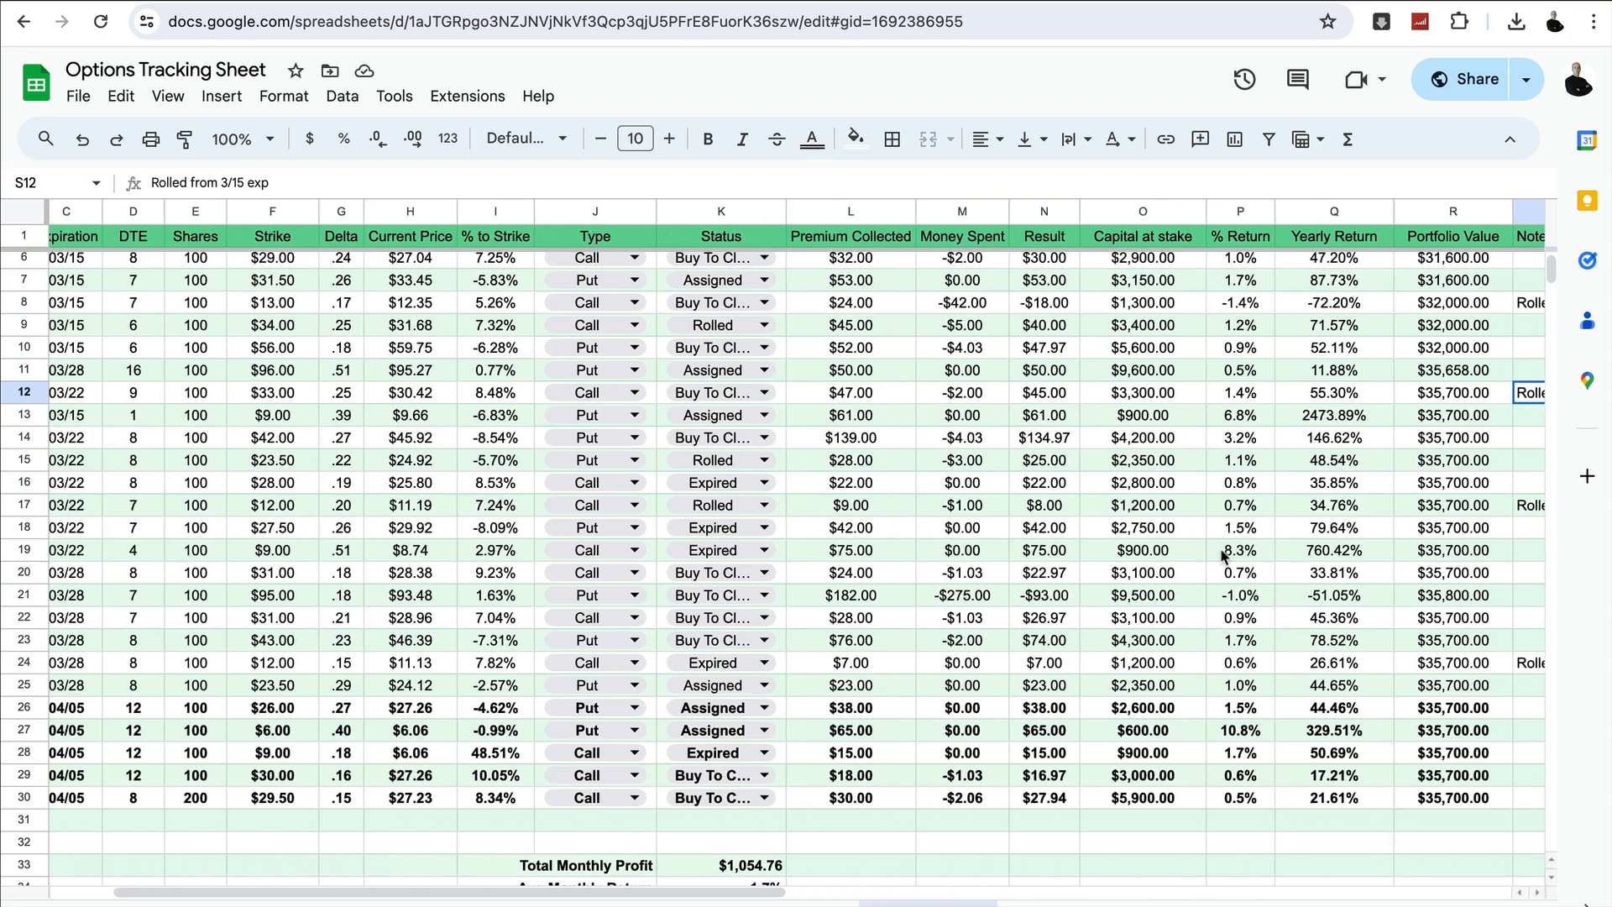
left_click(1060, 905)
left_click(928, 904)
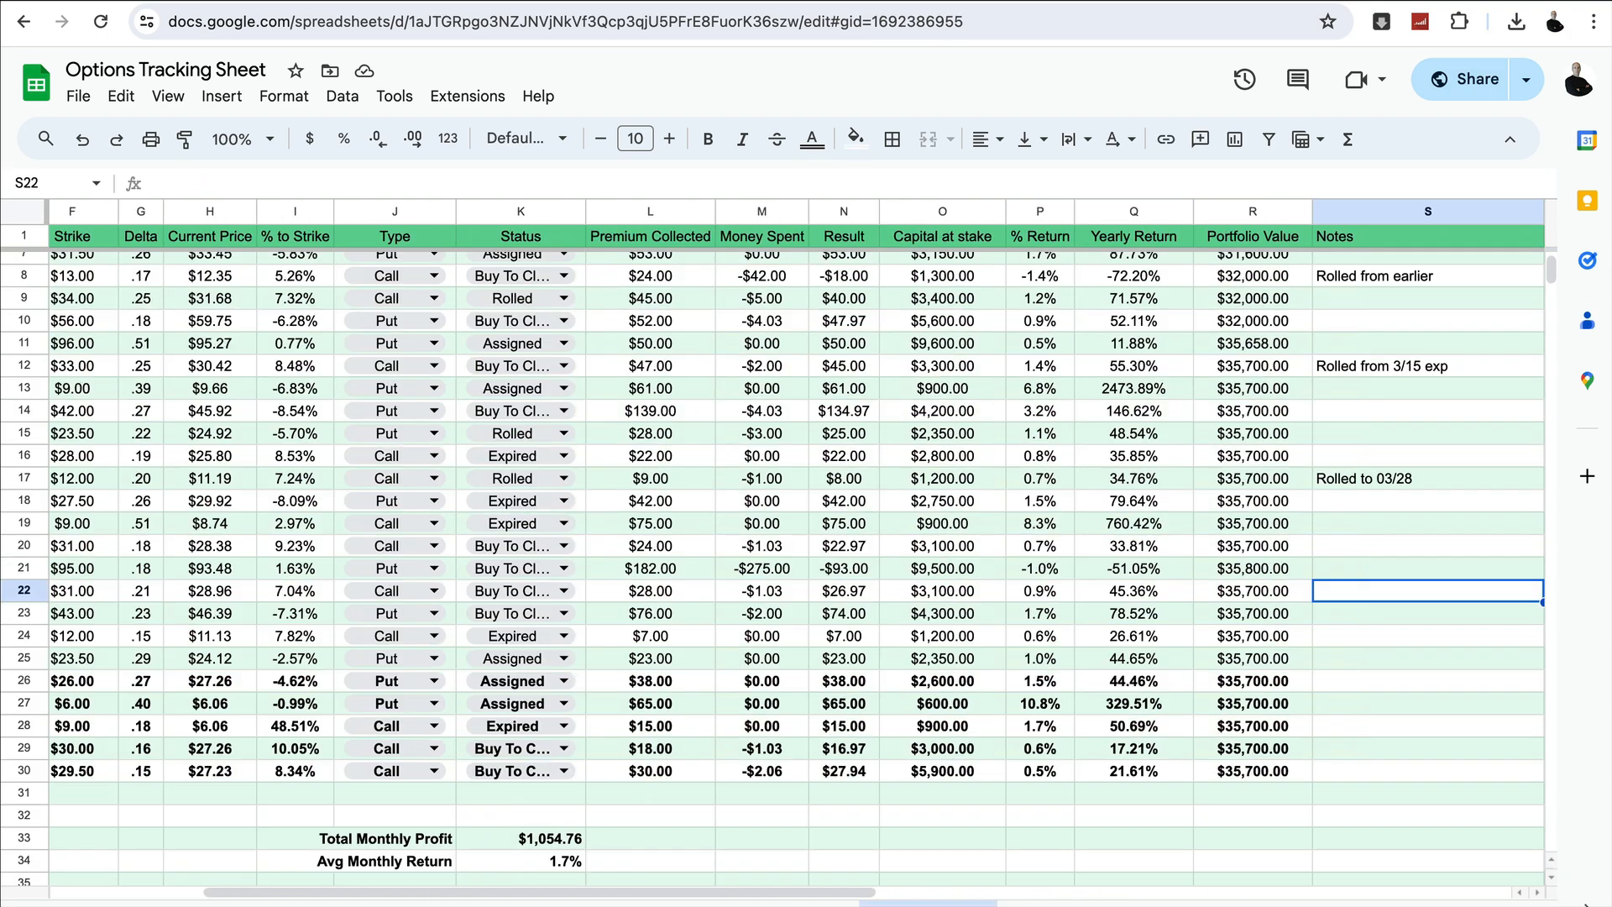
Trace the rolled SNAP trade in row 17 from its note back to its date and across to its money spent
left_click(1402, 461)
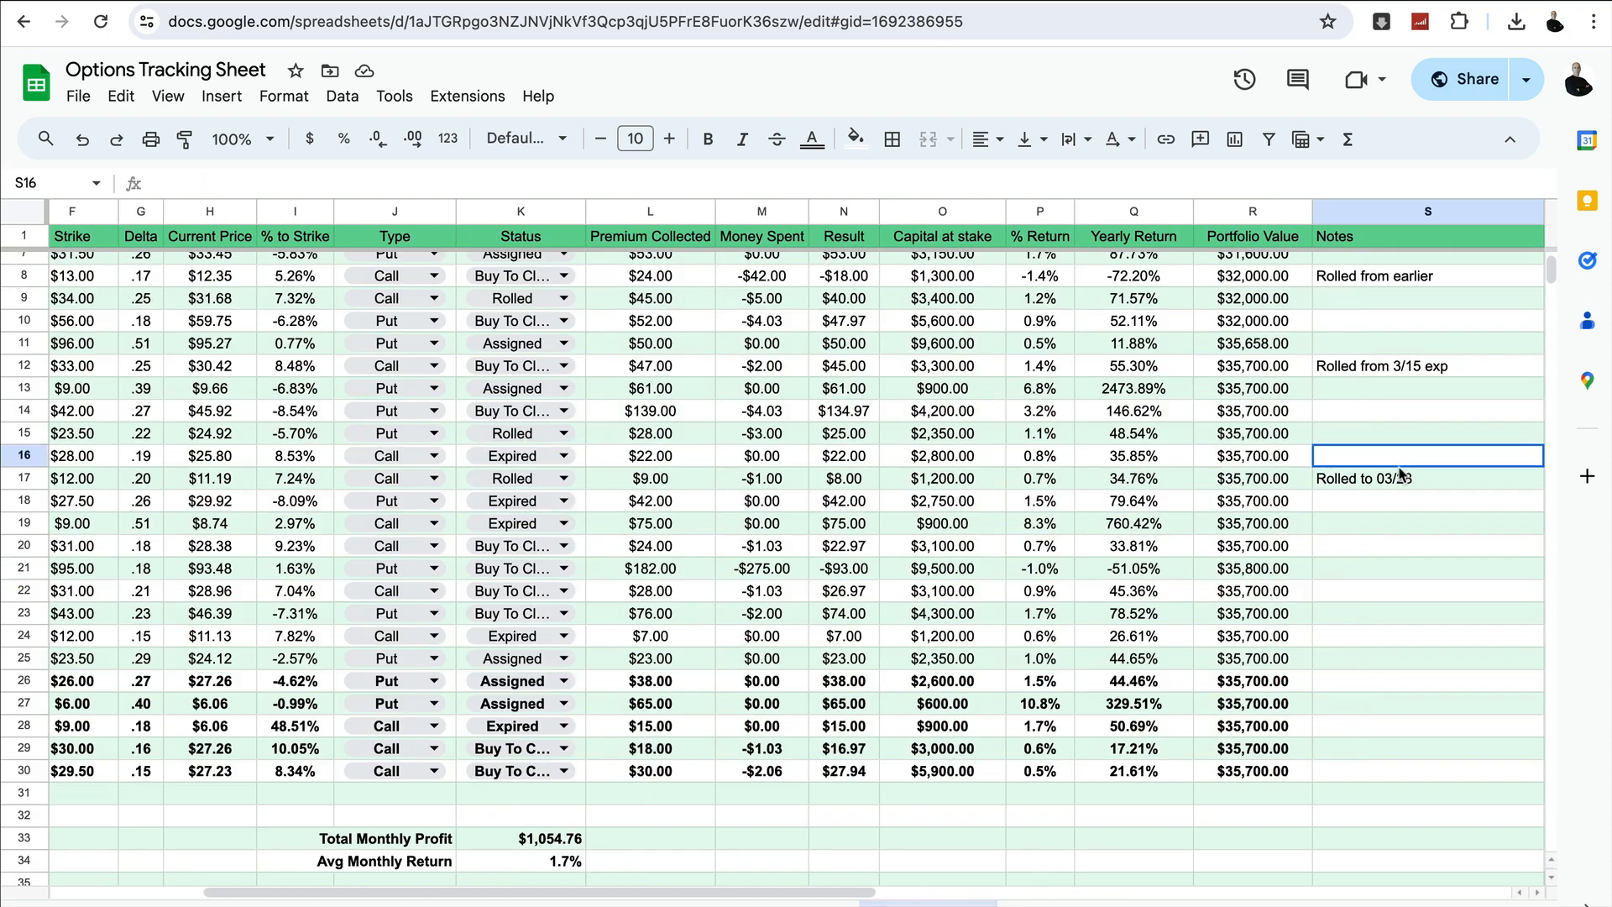
left_click(1403, 477)
key("Left")
key("Left")
key("Left")
key("Left")
key("Left")
key("Left")
key("Left")
key("Left")
key("Left")
key("Left")
key("Left")
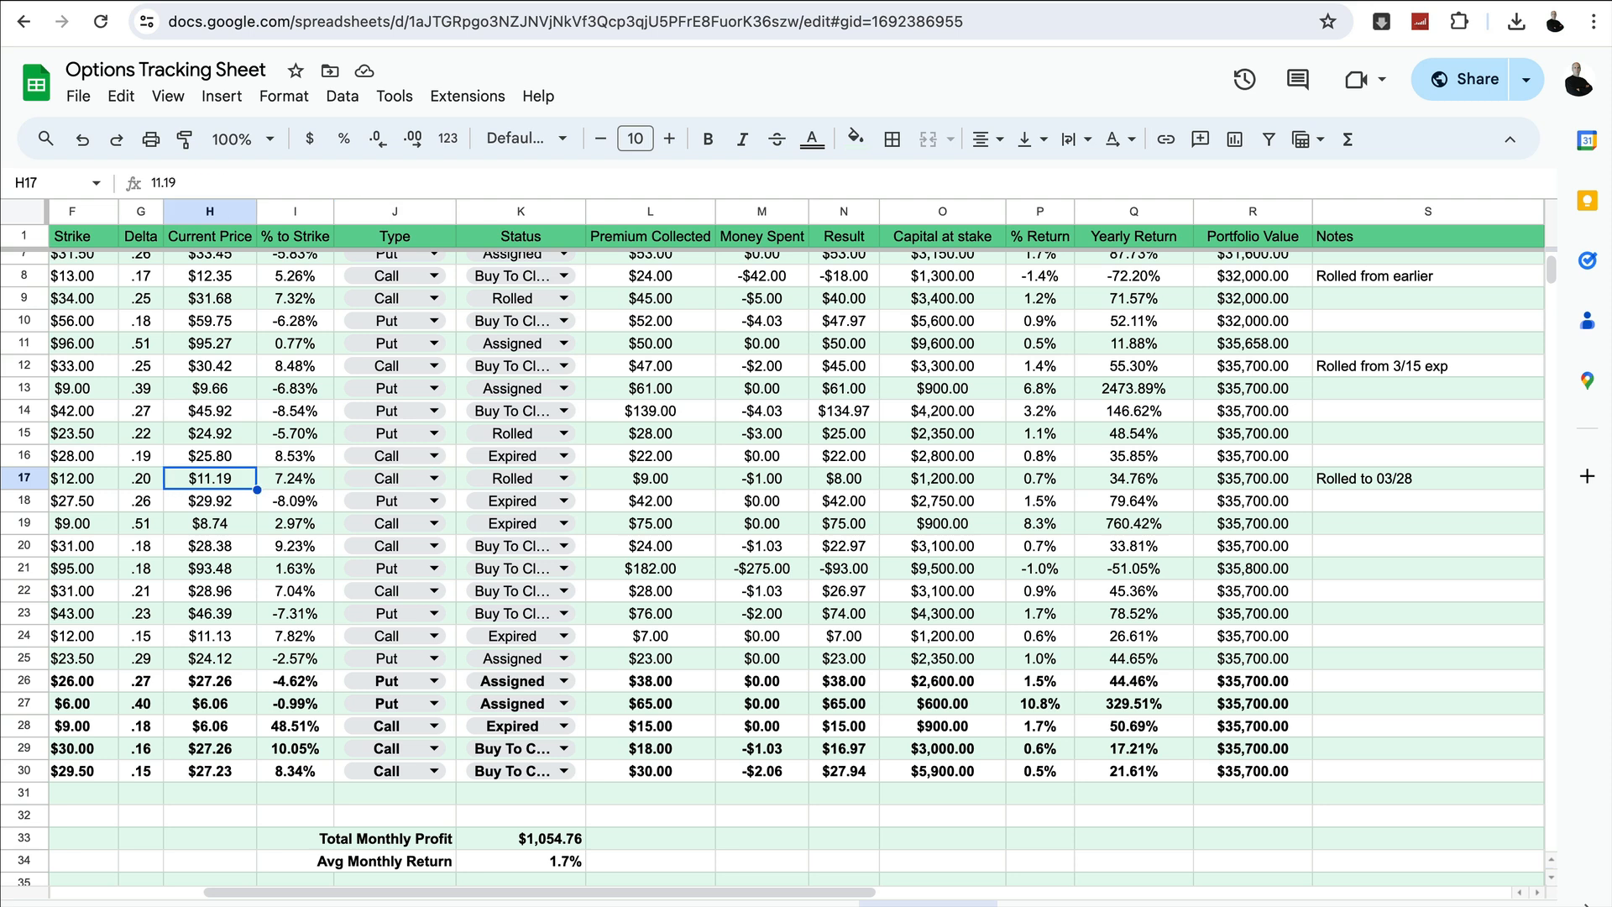
key("Left")
key("Left")
key("Left")
key("Left")
key("Left")
key("Left")
key("Left")
key("Right")
key("Right")
key("Right")
key("Right")
key("Right")
key("Right")
key("Right")
key("Right")
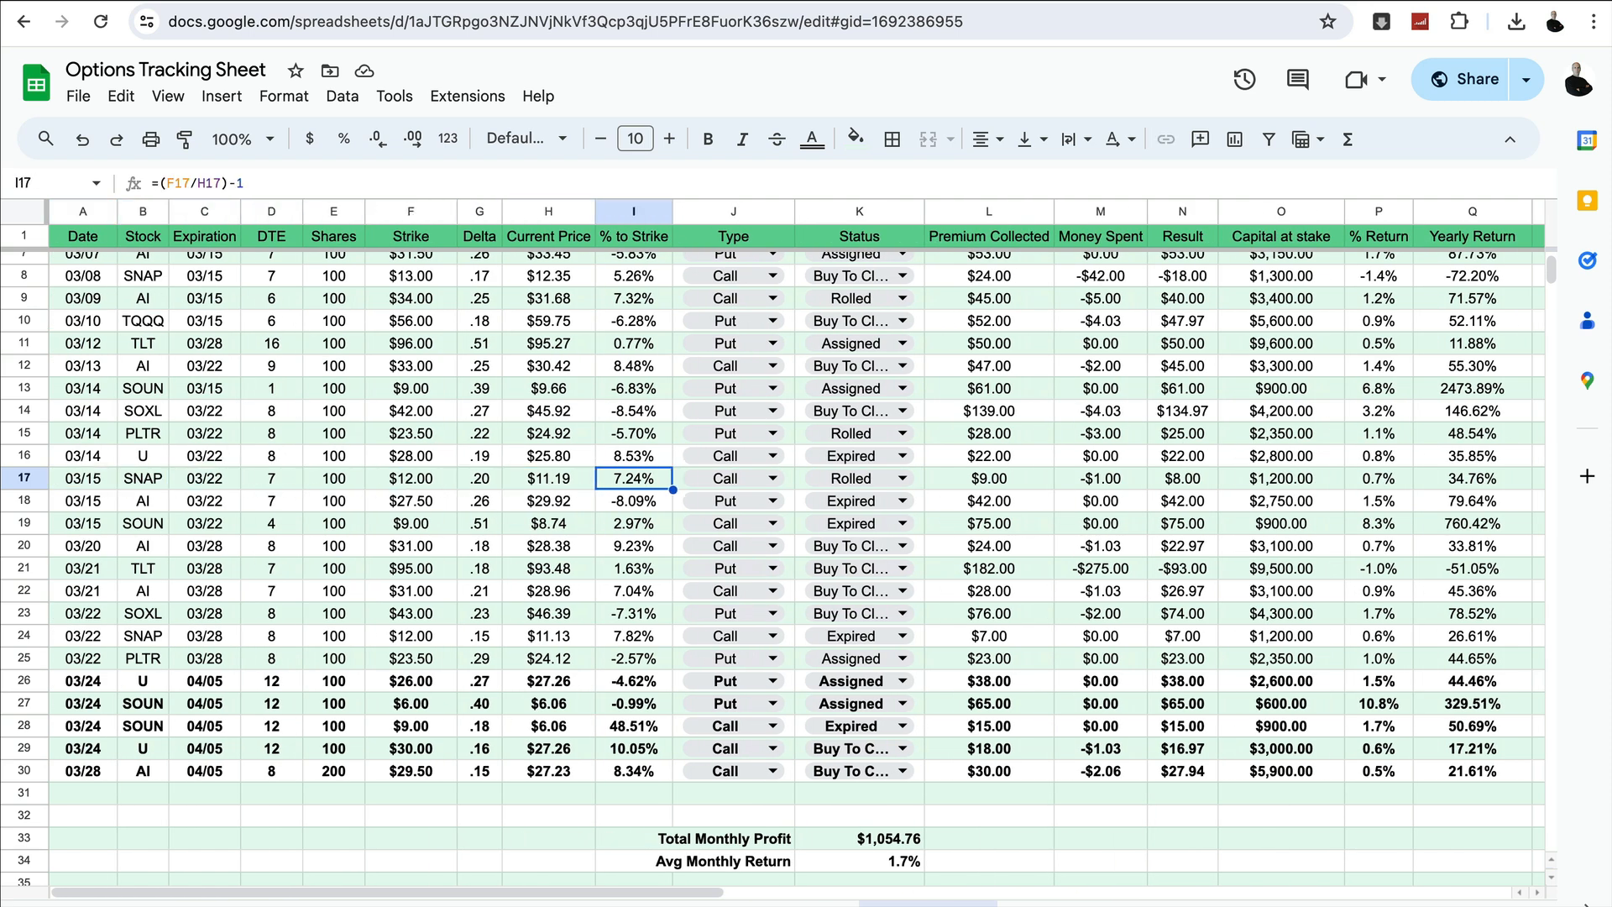
key("Right")
key("Right")
key("Right")
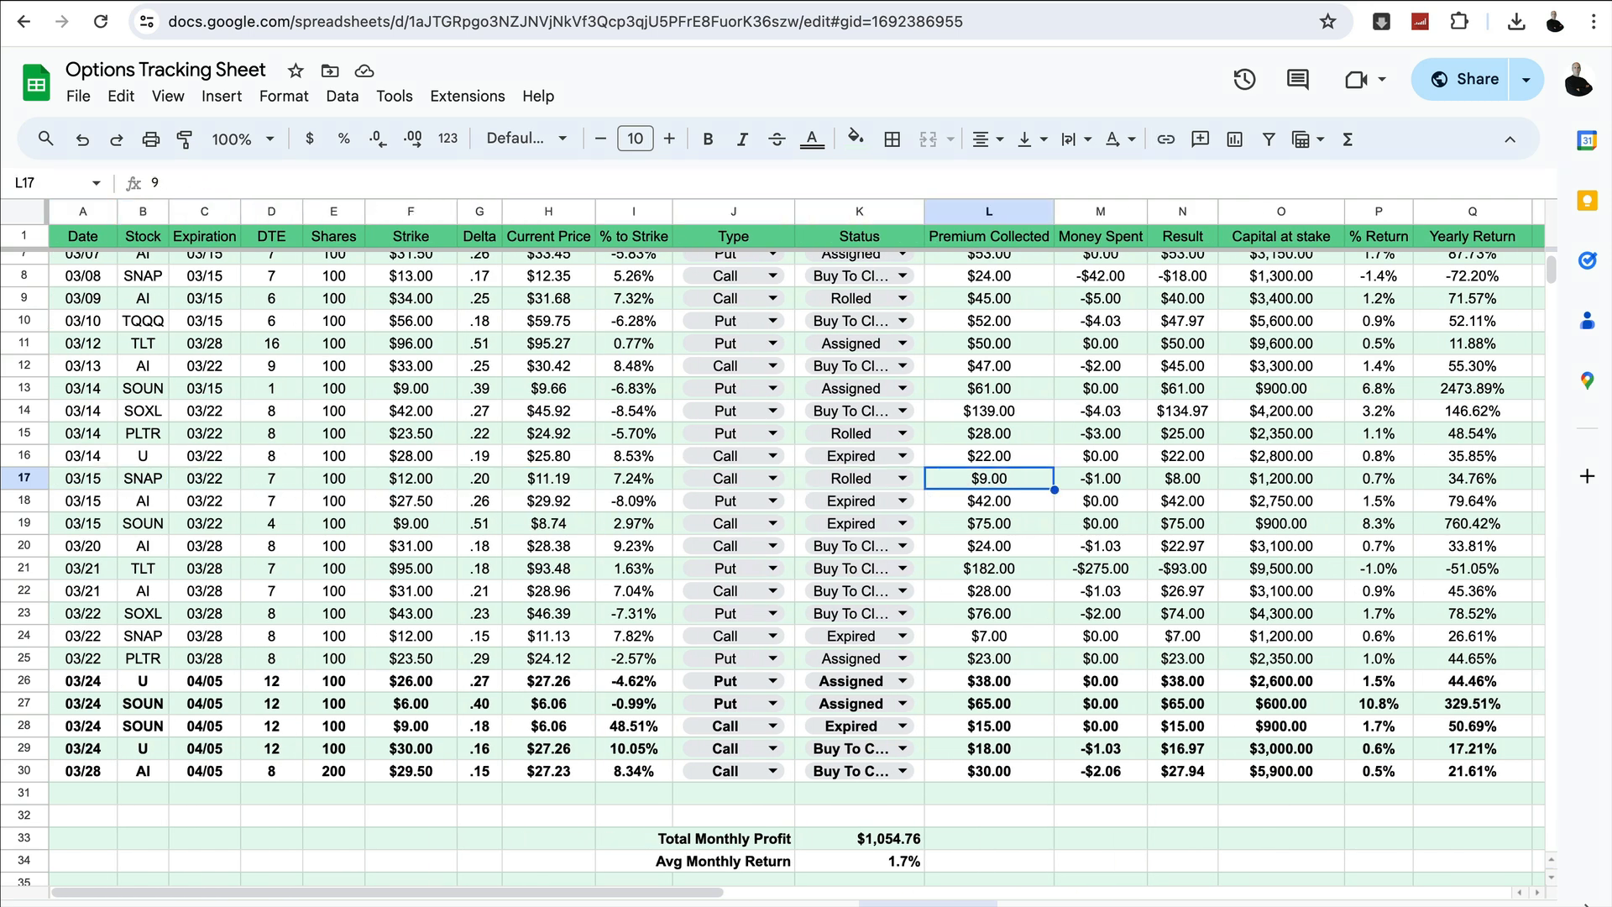
key("Right")
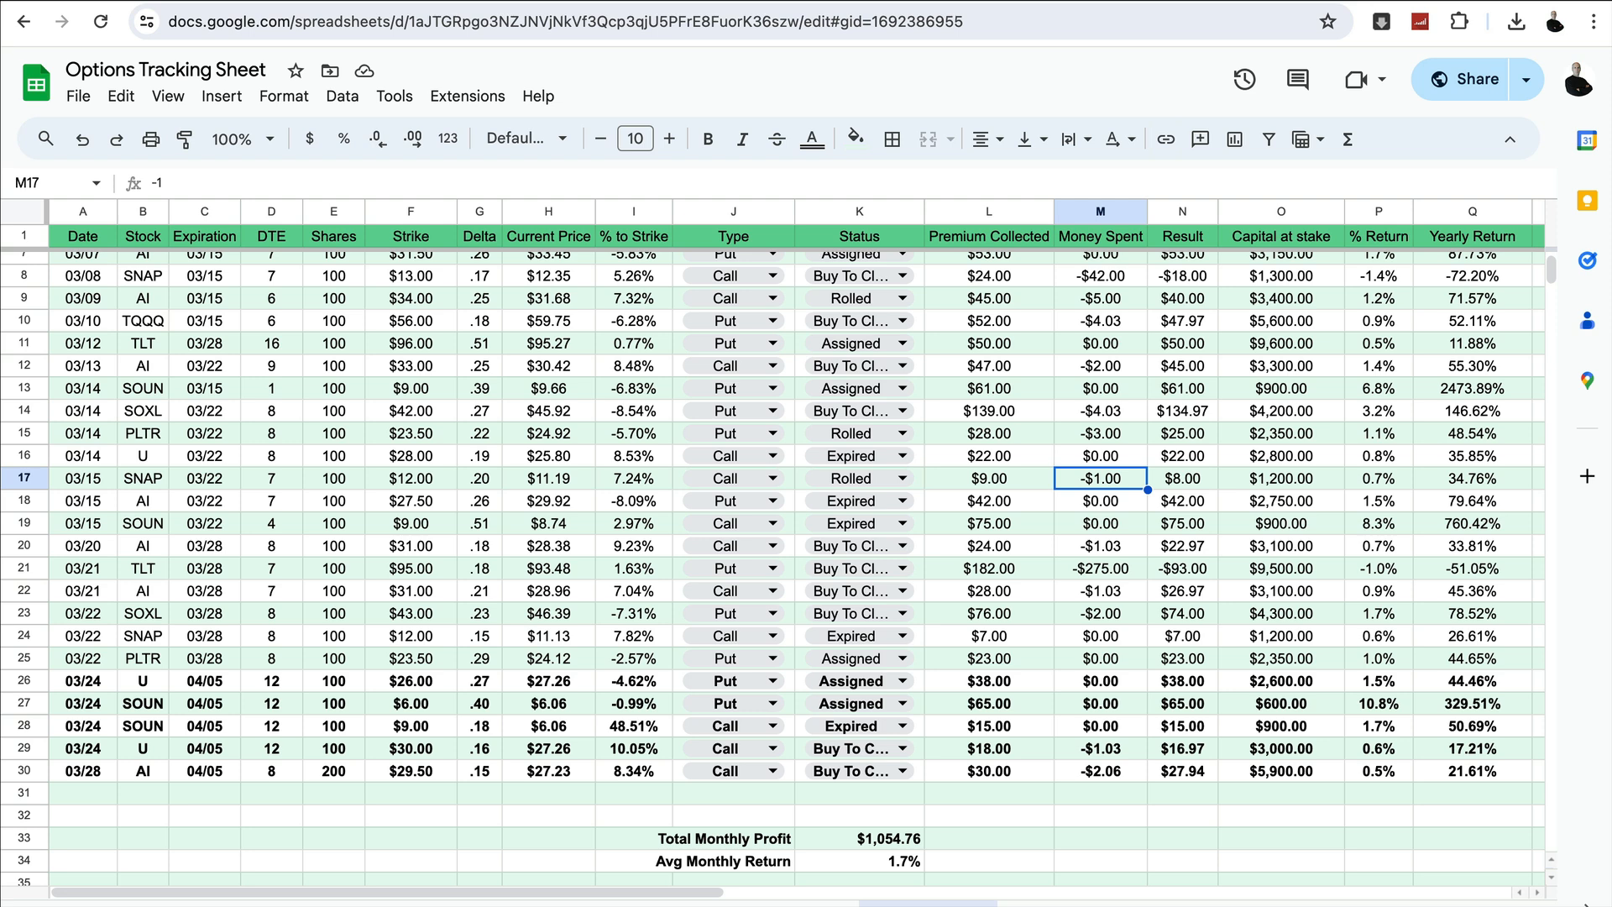
Read the roll note on the SNAP trade in row 17, then return to the start of that row
key("Right")
key("Right")
key("Right")
key("Right")
key("Right")
key("Right")
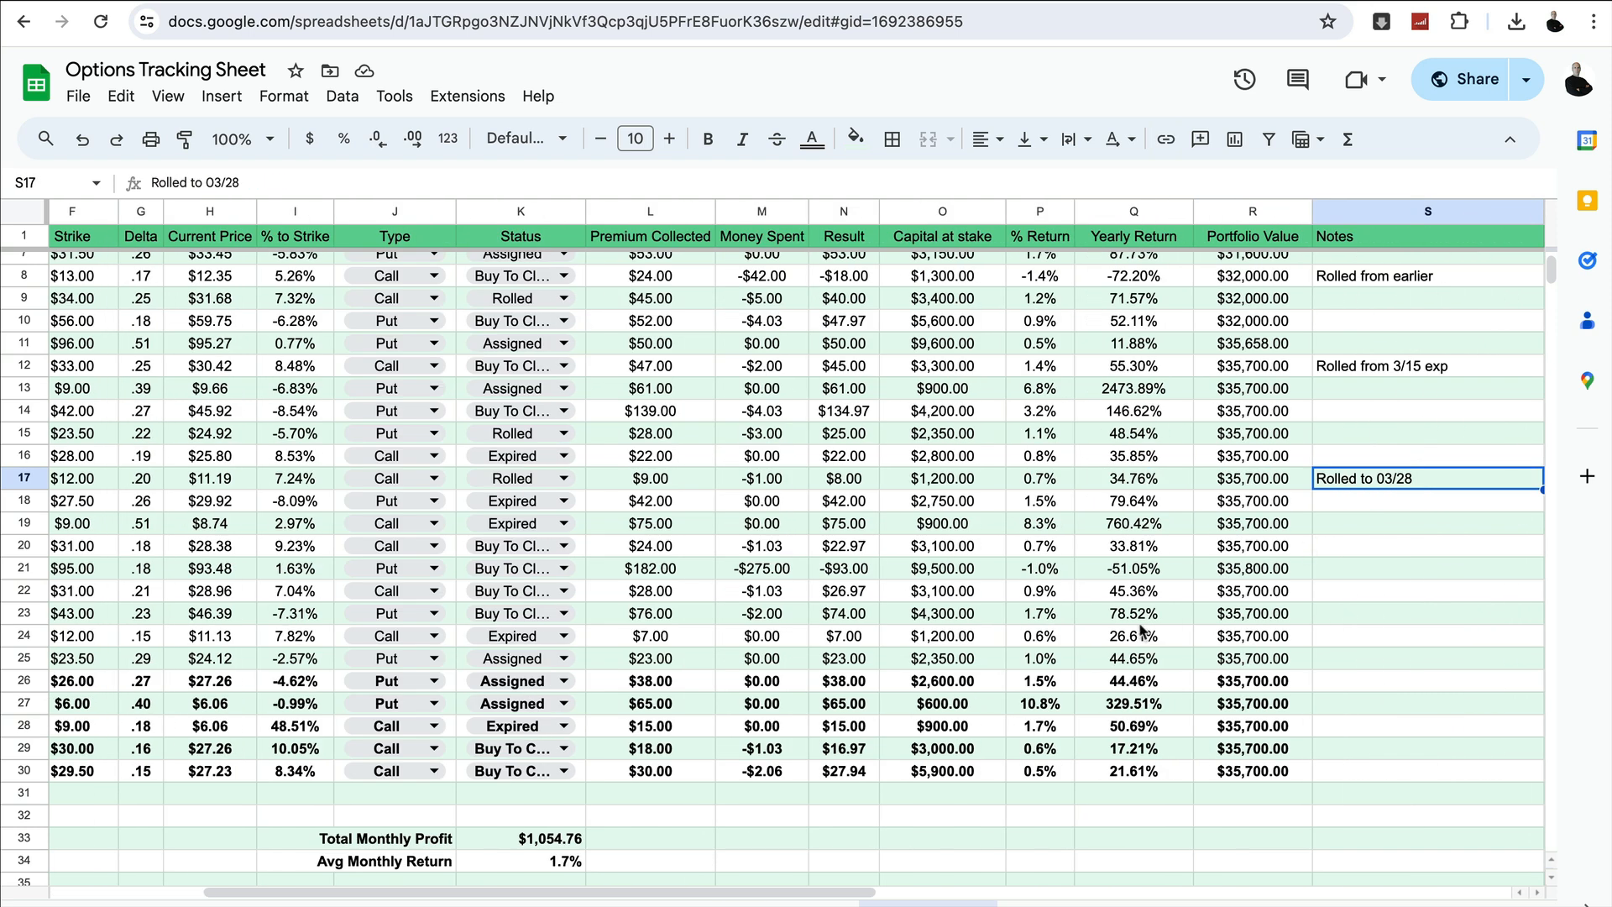
key("Left")
key("Left")
key("Left")
key("Left")
key("Left")
key("Left")
key("Left")
key("Left")
key("Left")
key("Left")
key("Left")
key("Left")
key("Left")
key("Left")
key("Left")
key("Left")
key("Left")
key("Left")
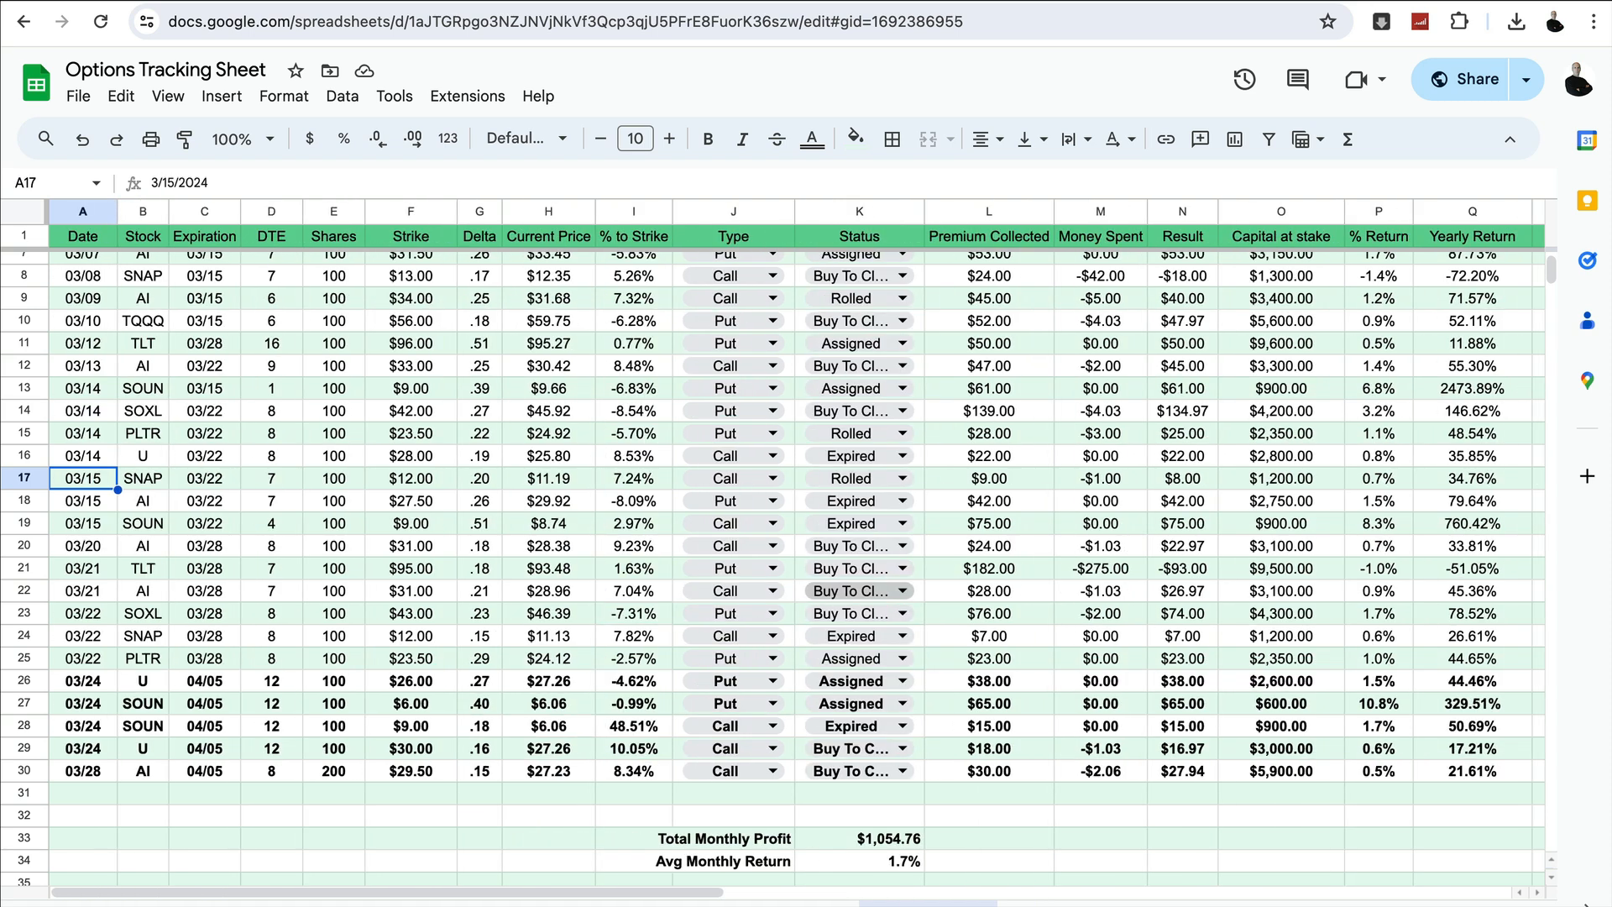
Examine the follow-up SNAP trade in row 24 by checking its expiration, its premium collected and its Notes cell
left_click(193, 638)
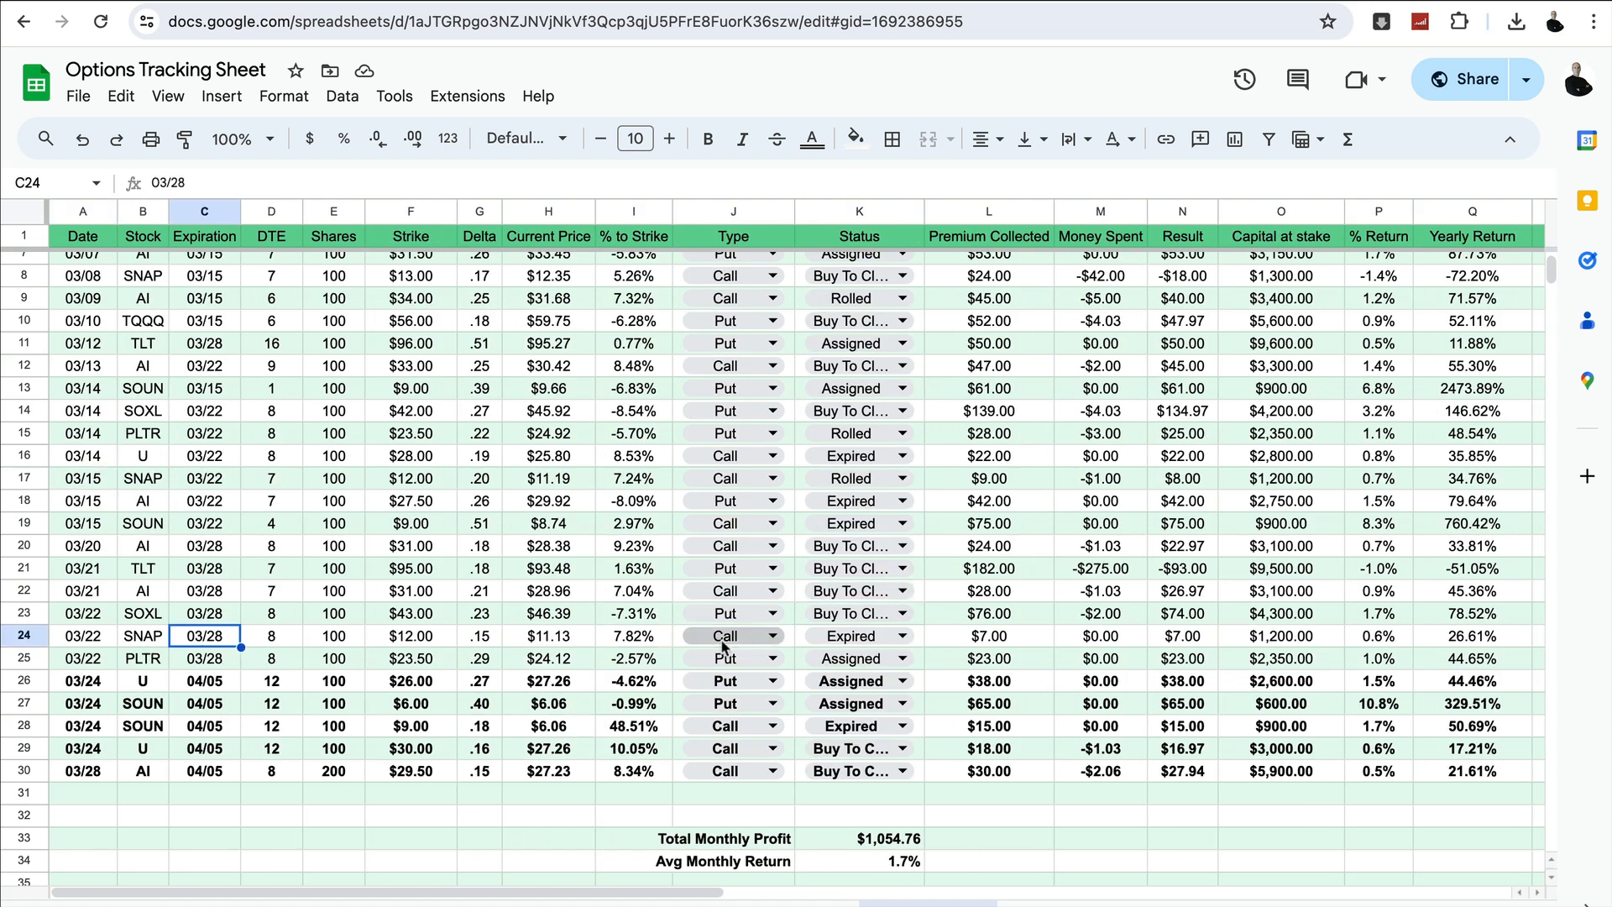
left_click(1000, 639)
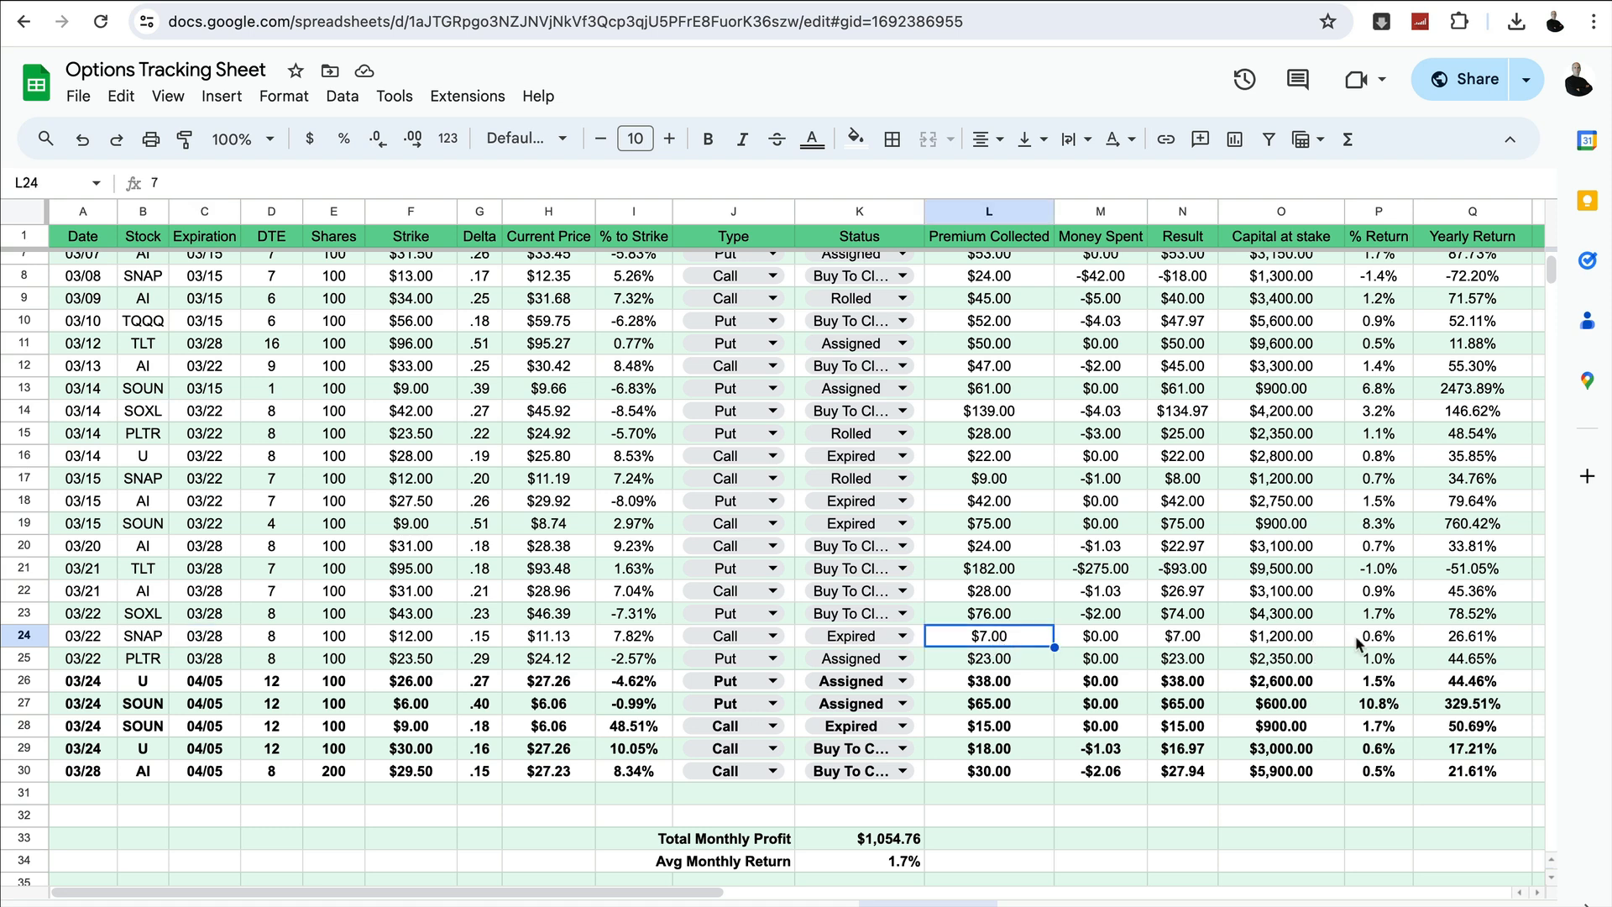
key("Right")
key("Right")
key("Right")
key("Right")
key("Right")
key("Right")
key("Right")
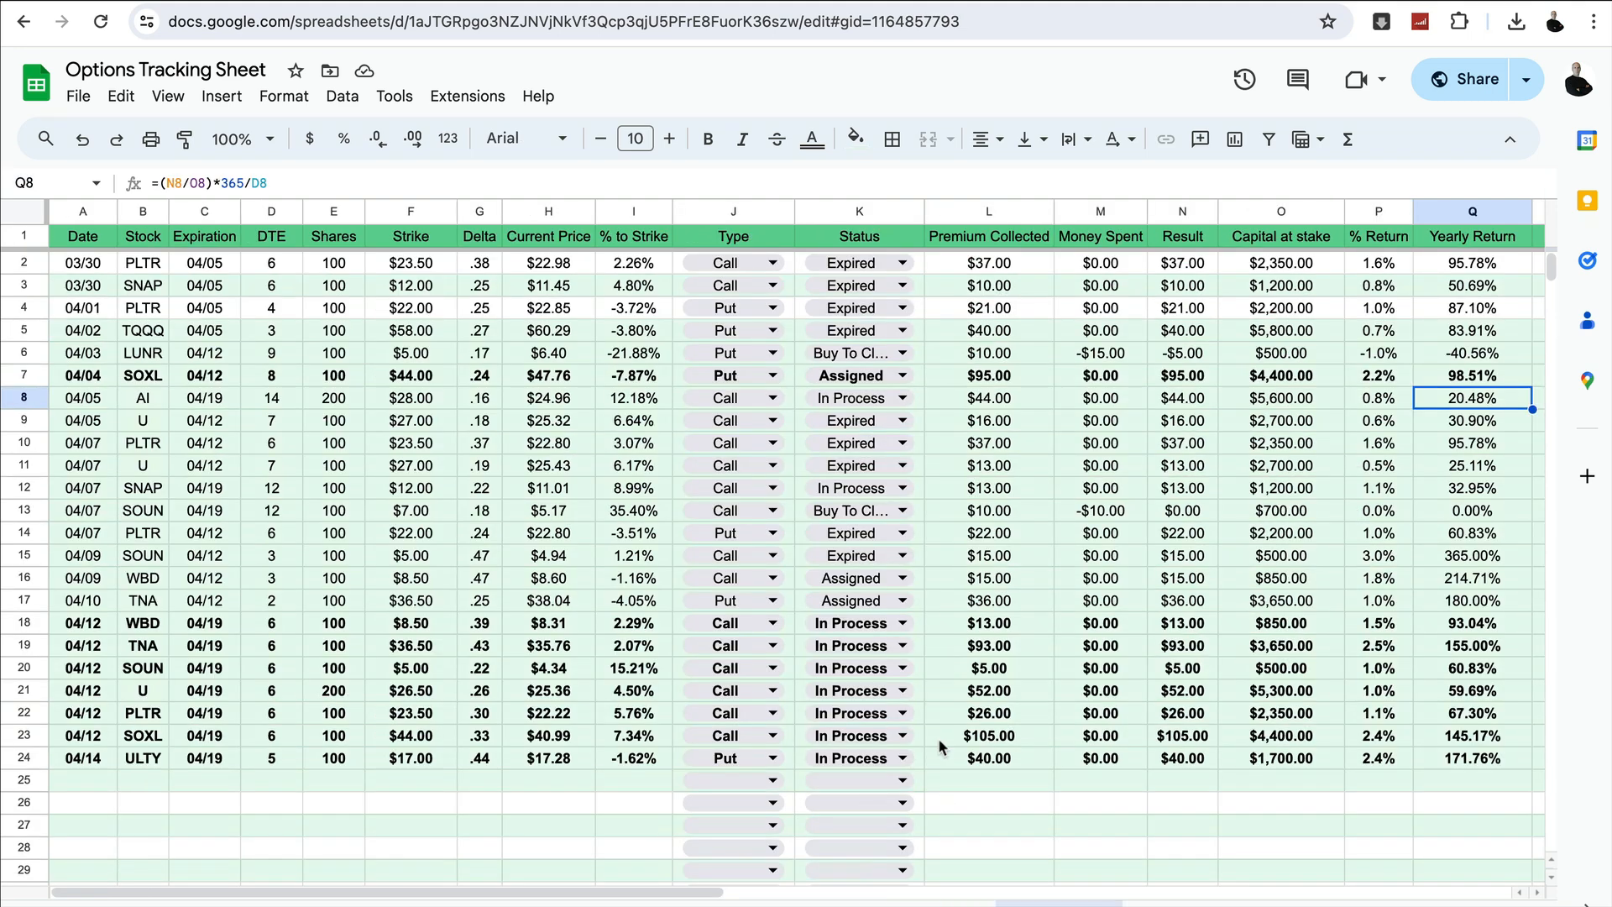
Review the profit totals and average returns below the trades on the April, January, February and March sheets
scroll(942, 747, "down", 2)
scroll(942, 747, "down", 1)
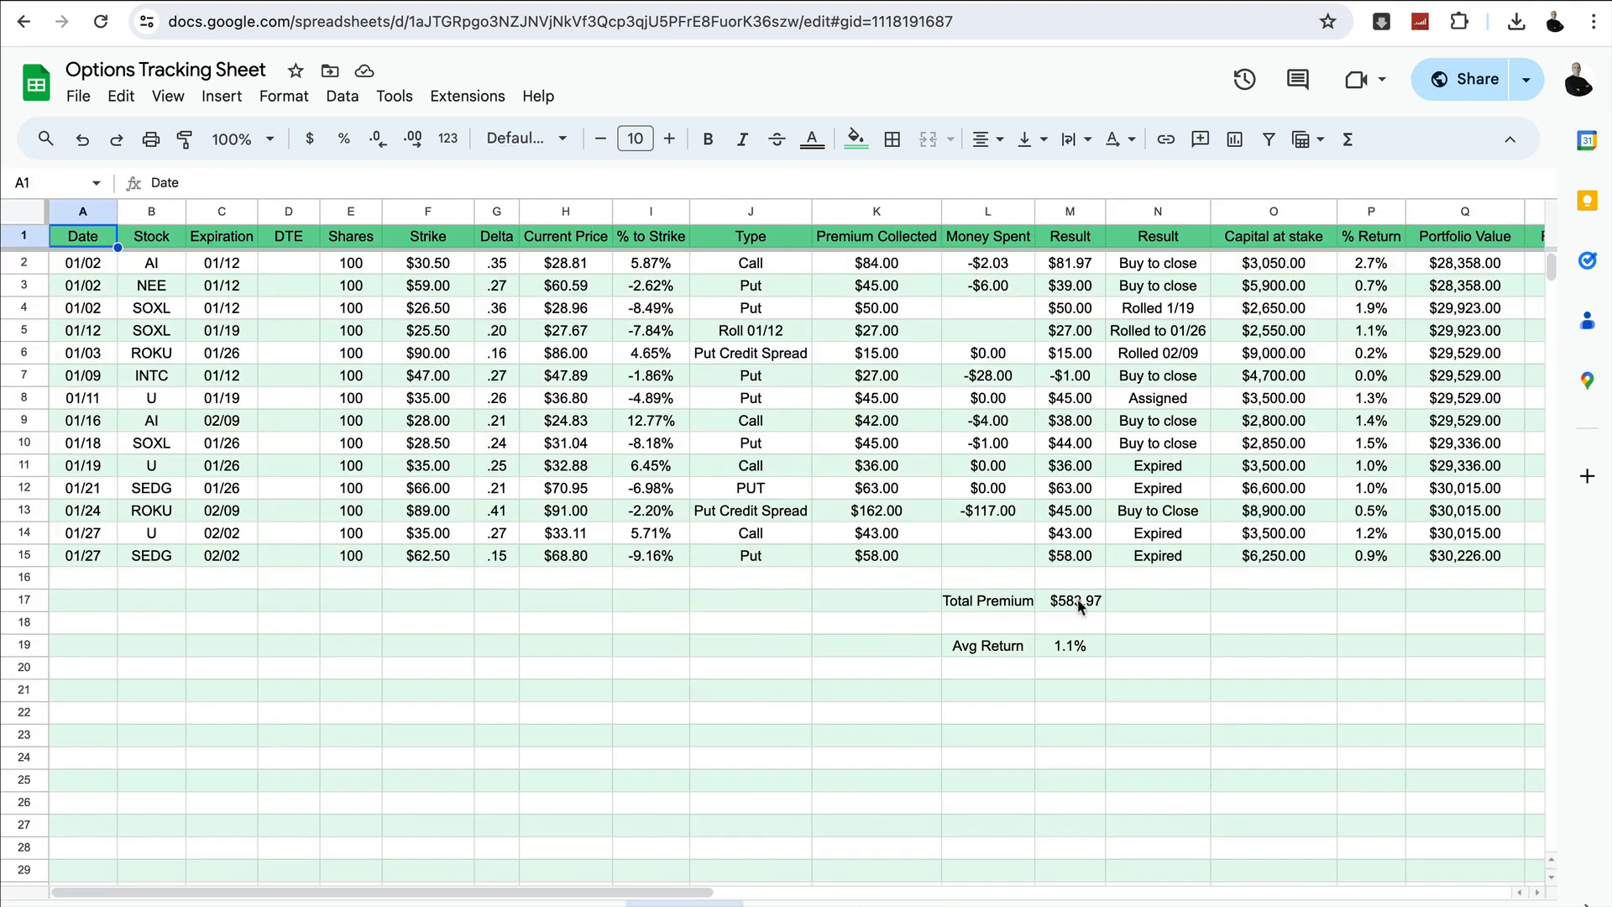
left_click(1082, 602)
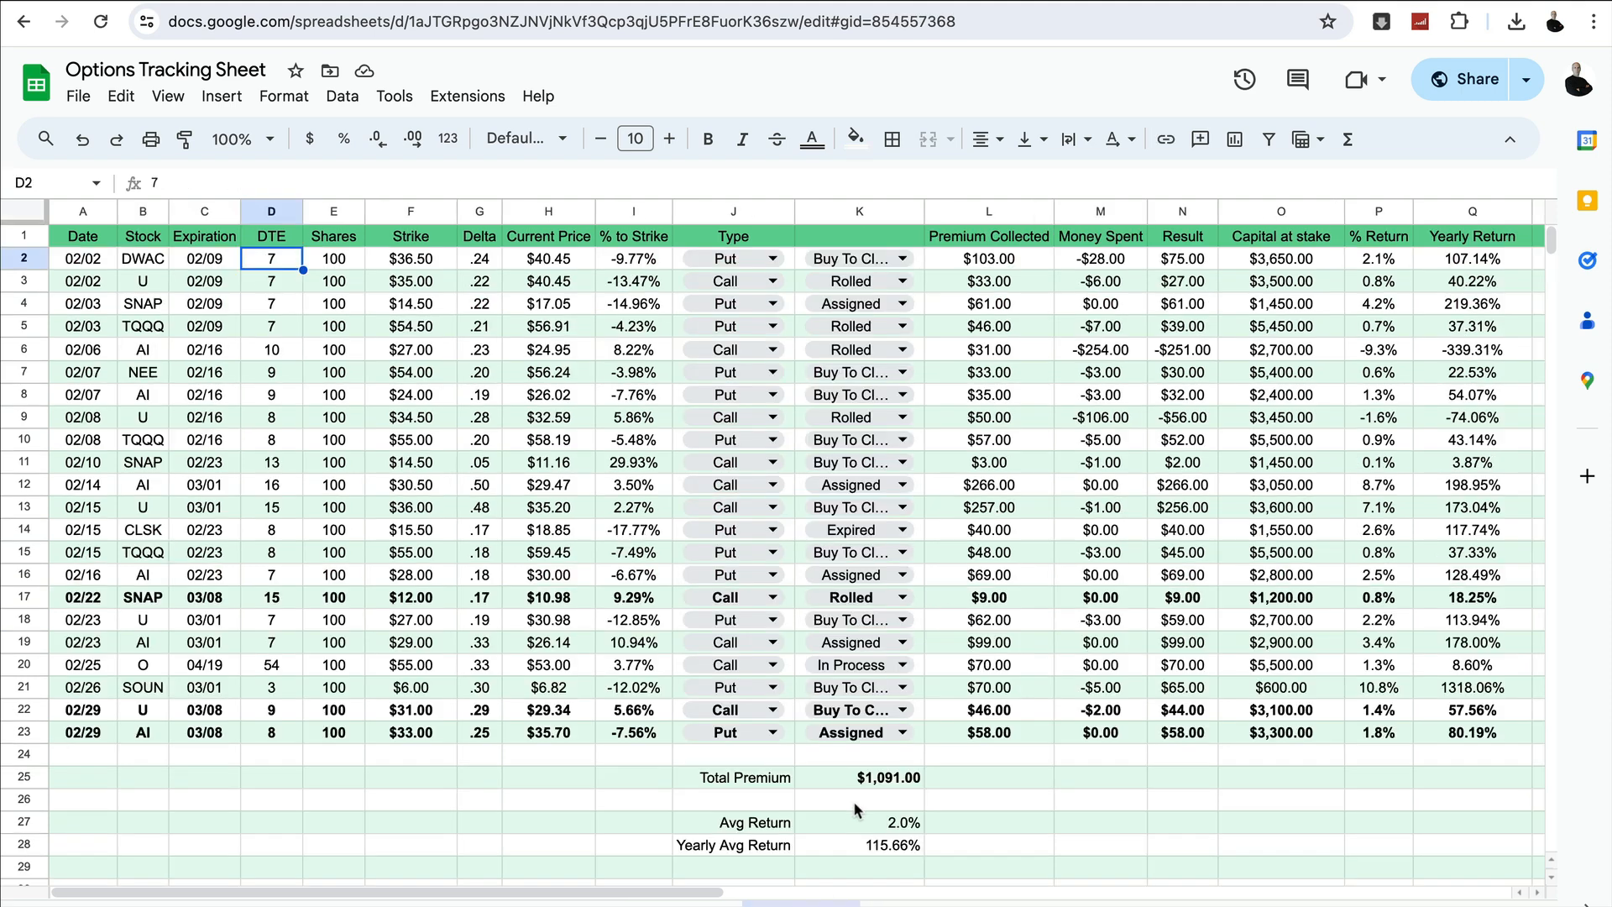
left_click(836, 779)
left_click(926, 896)
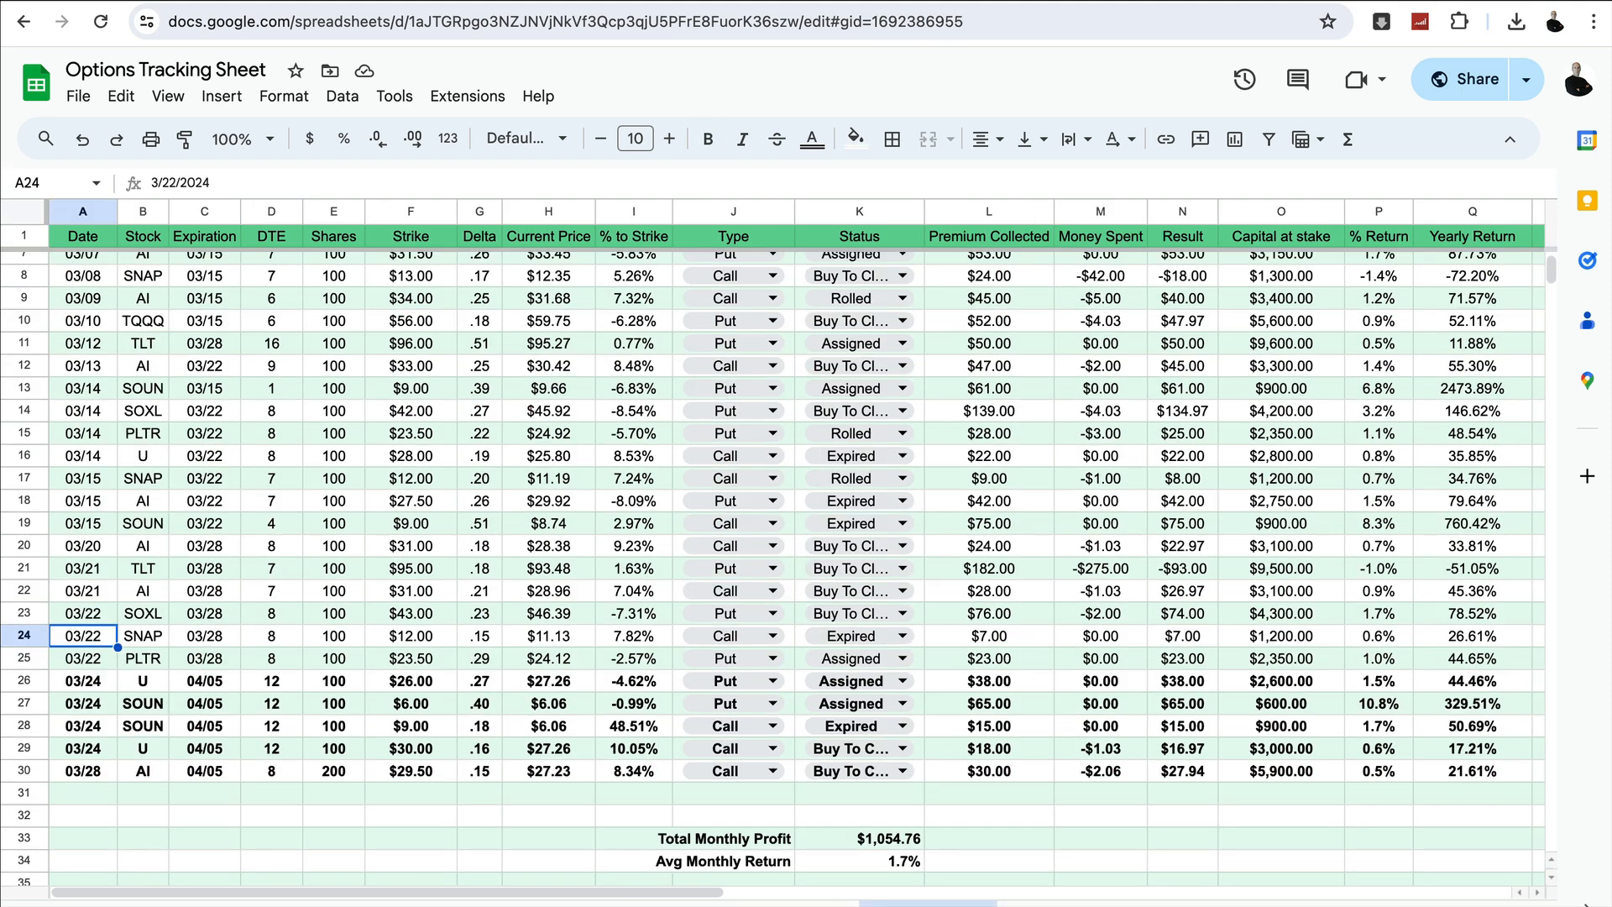
scroll(982, 854, "down", 1)
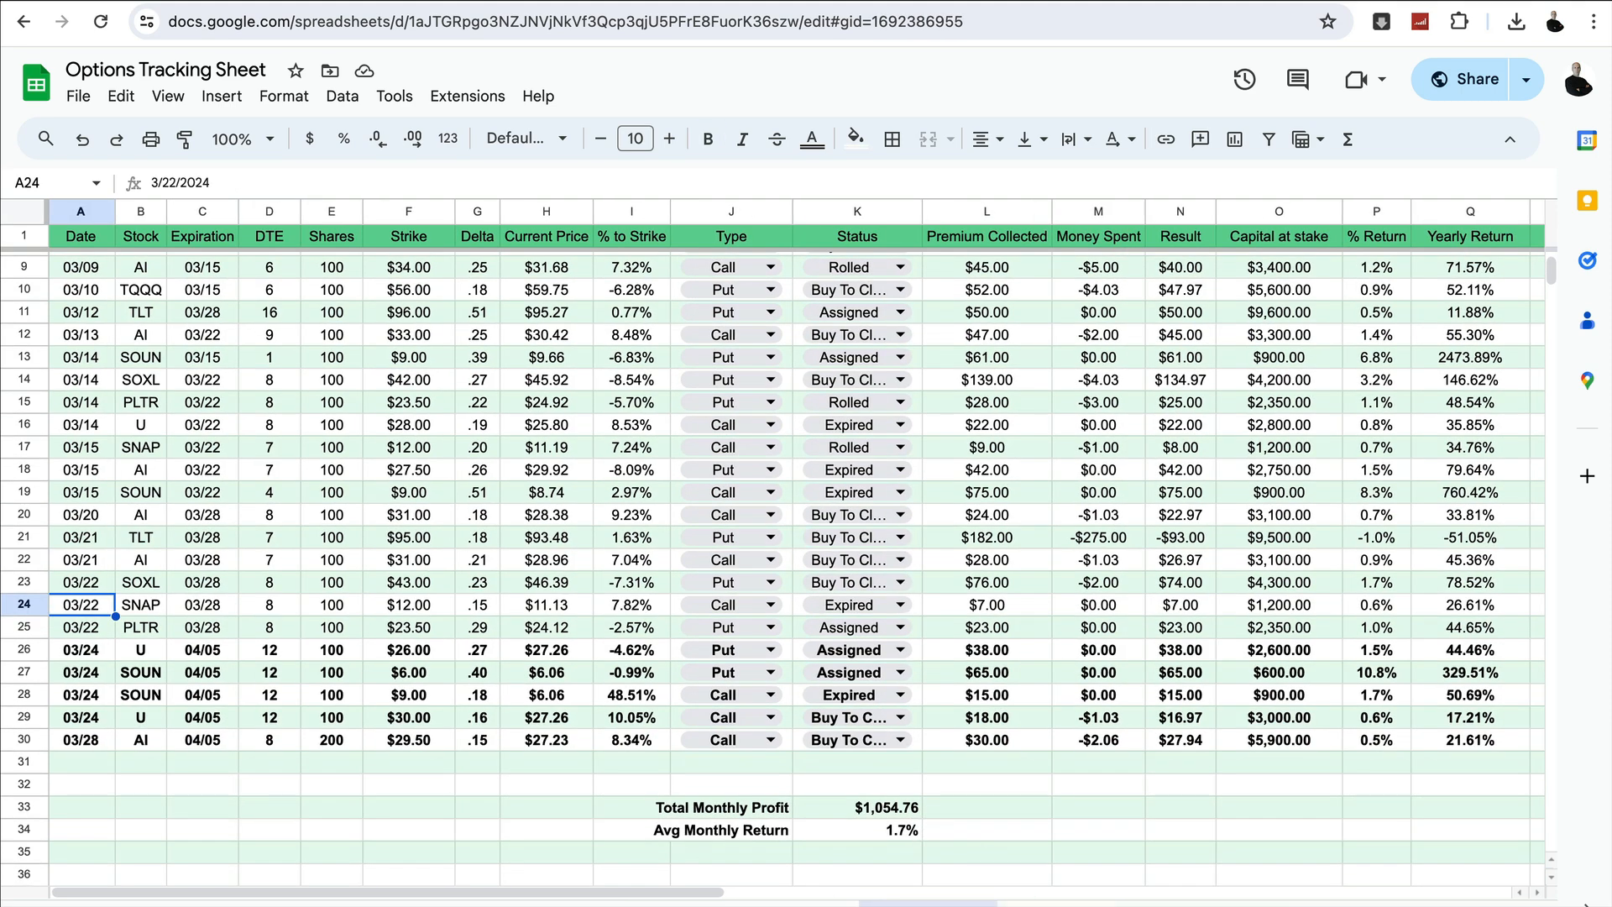
left_click(1060, 902)
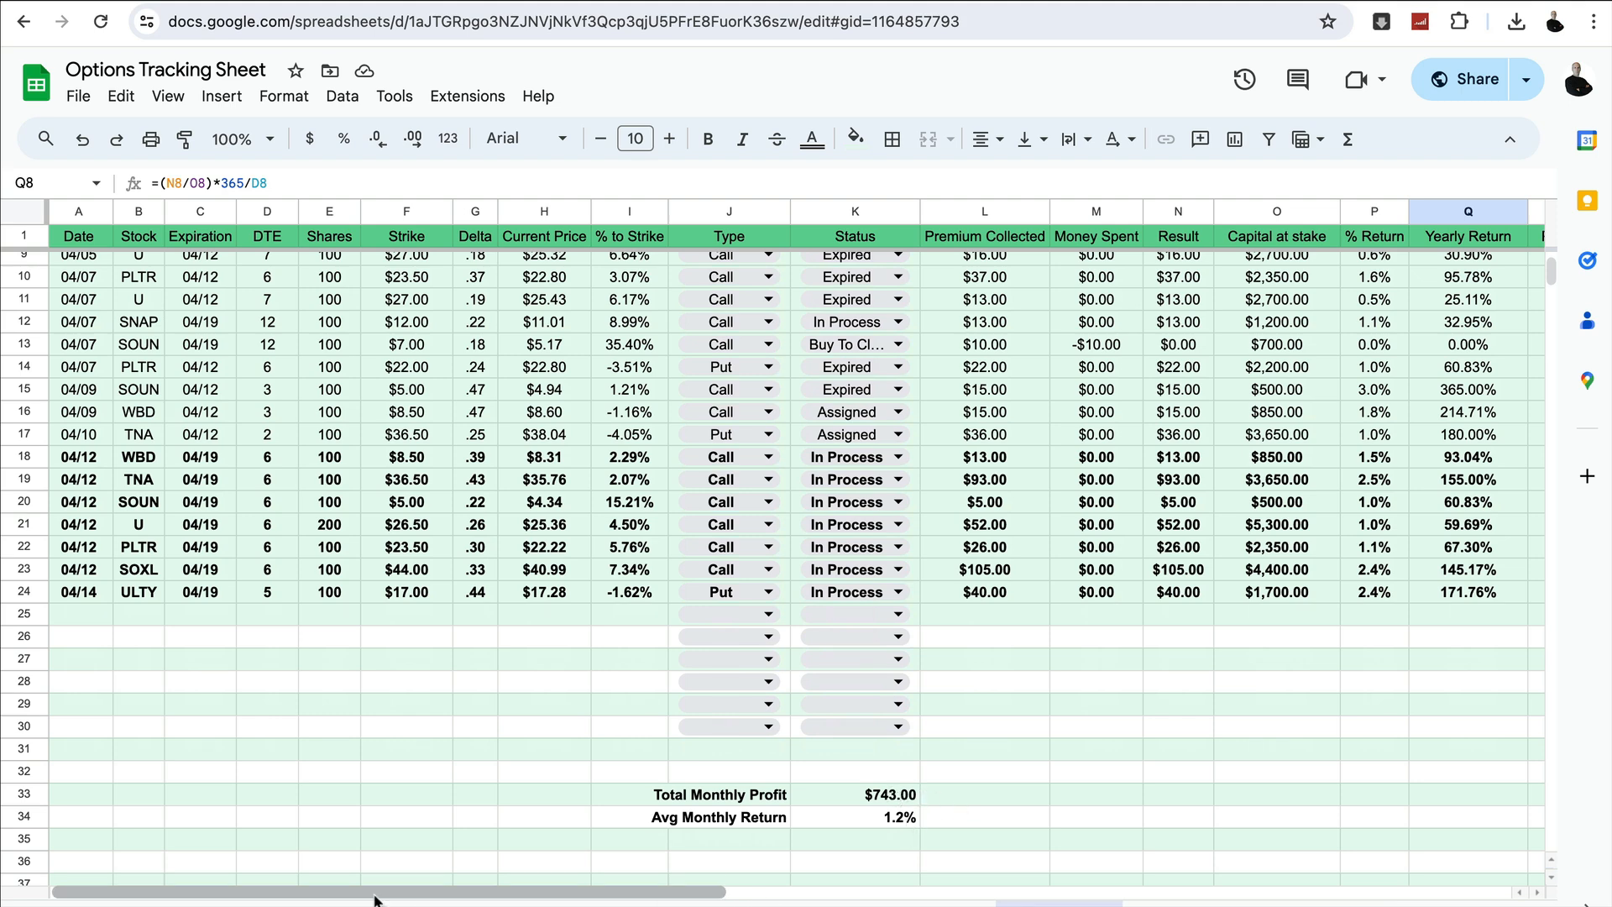
Review the totals and average return rates on the December, November and October sheets, then return to the April sheet
left_click(543, 903)
scroll(917, 532, "down", 4)
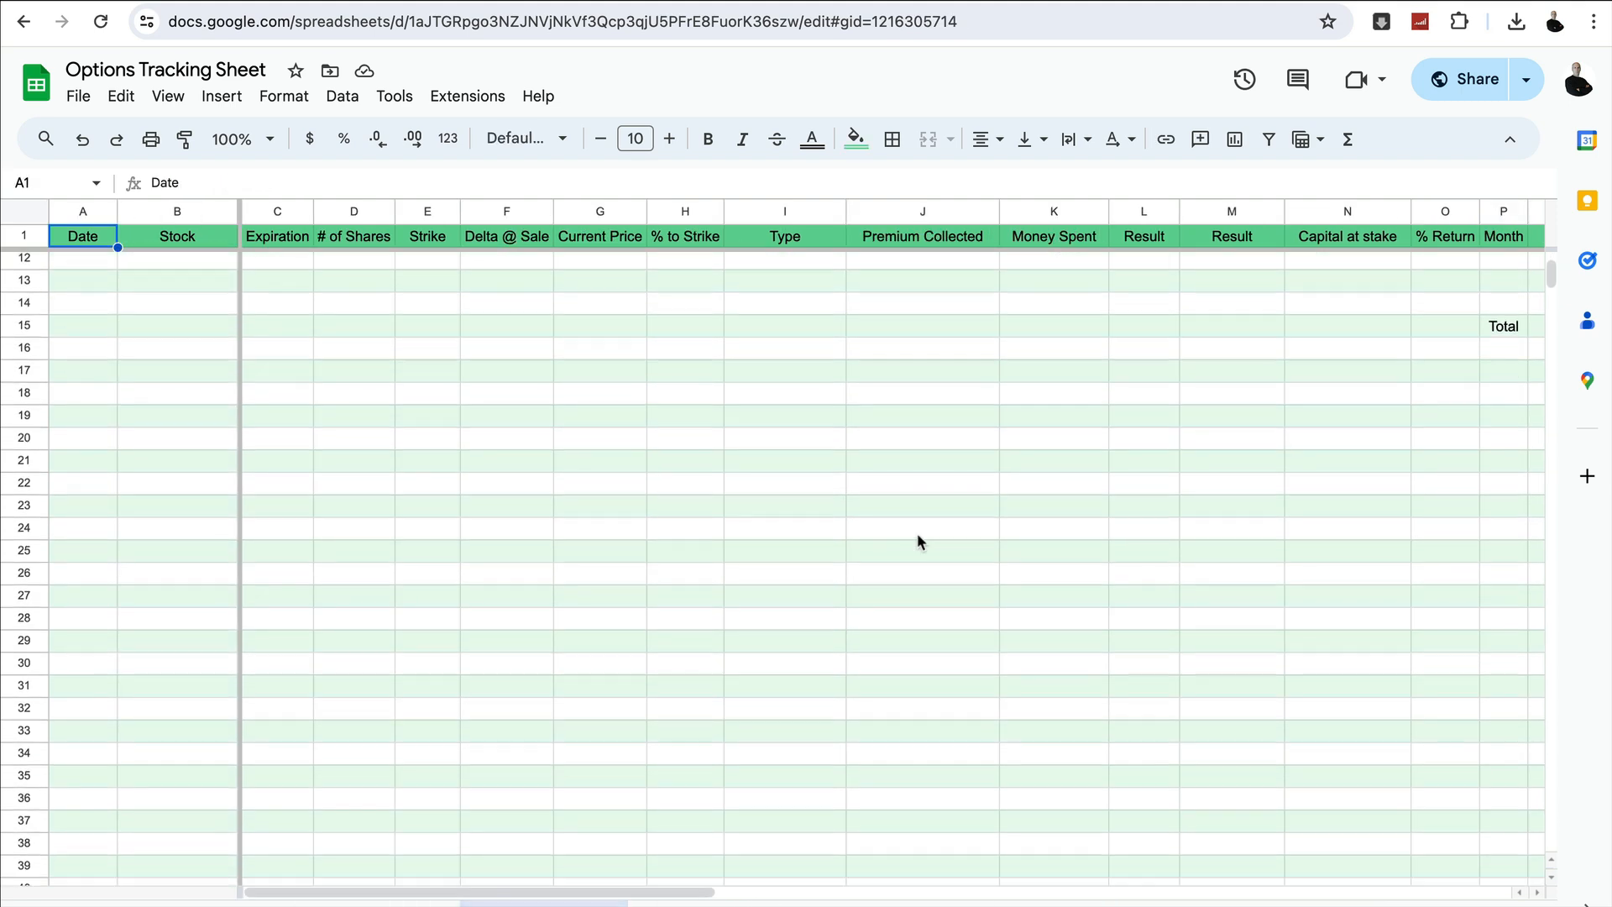
scroll(917, 532, "right", 3)
scroll(917, 533, "right", 3)
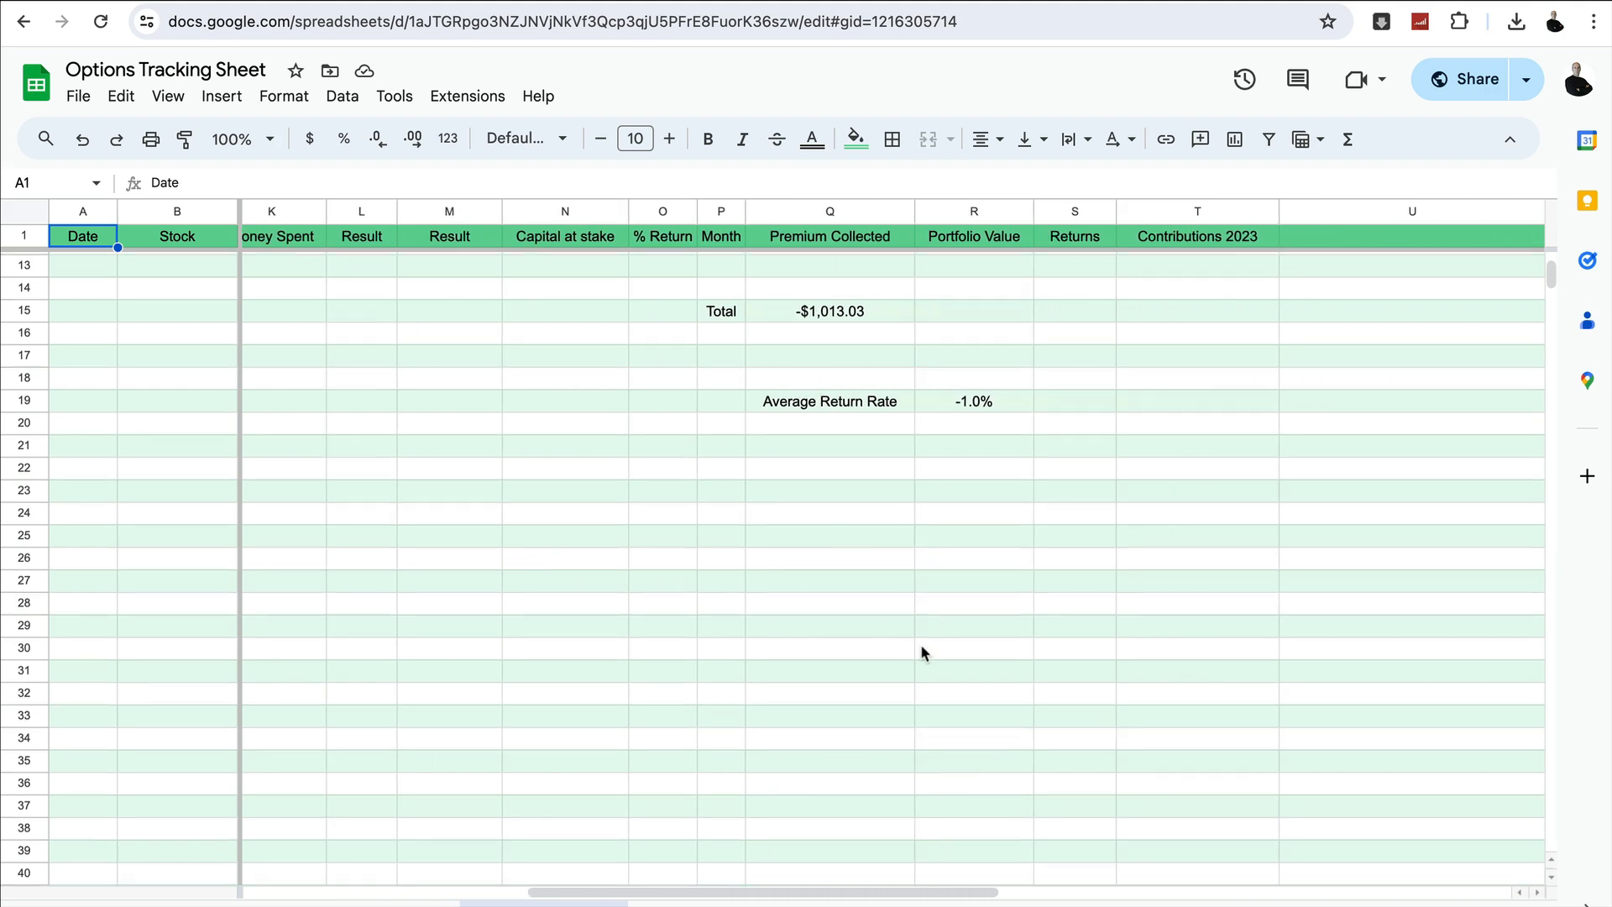
scroll(971, 688, "up", 1)
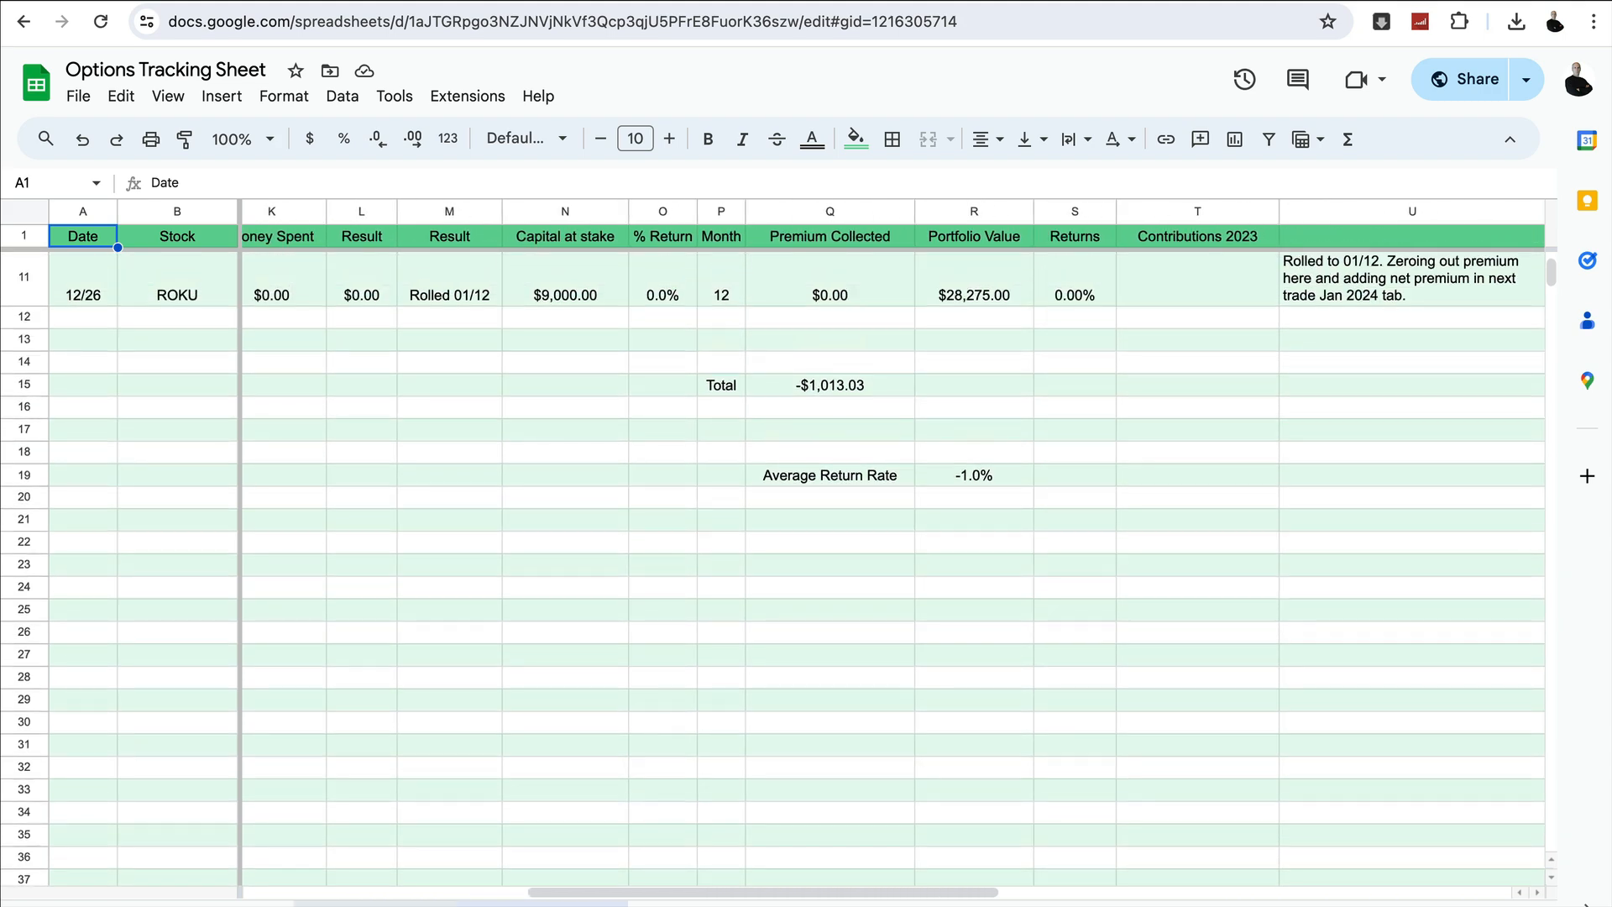
left_click(378, 903)
scroll(893, 545, "right", 6)
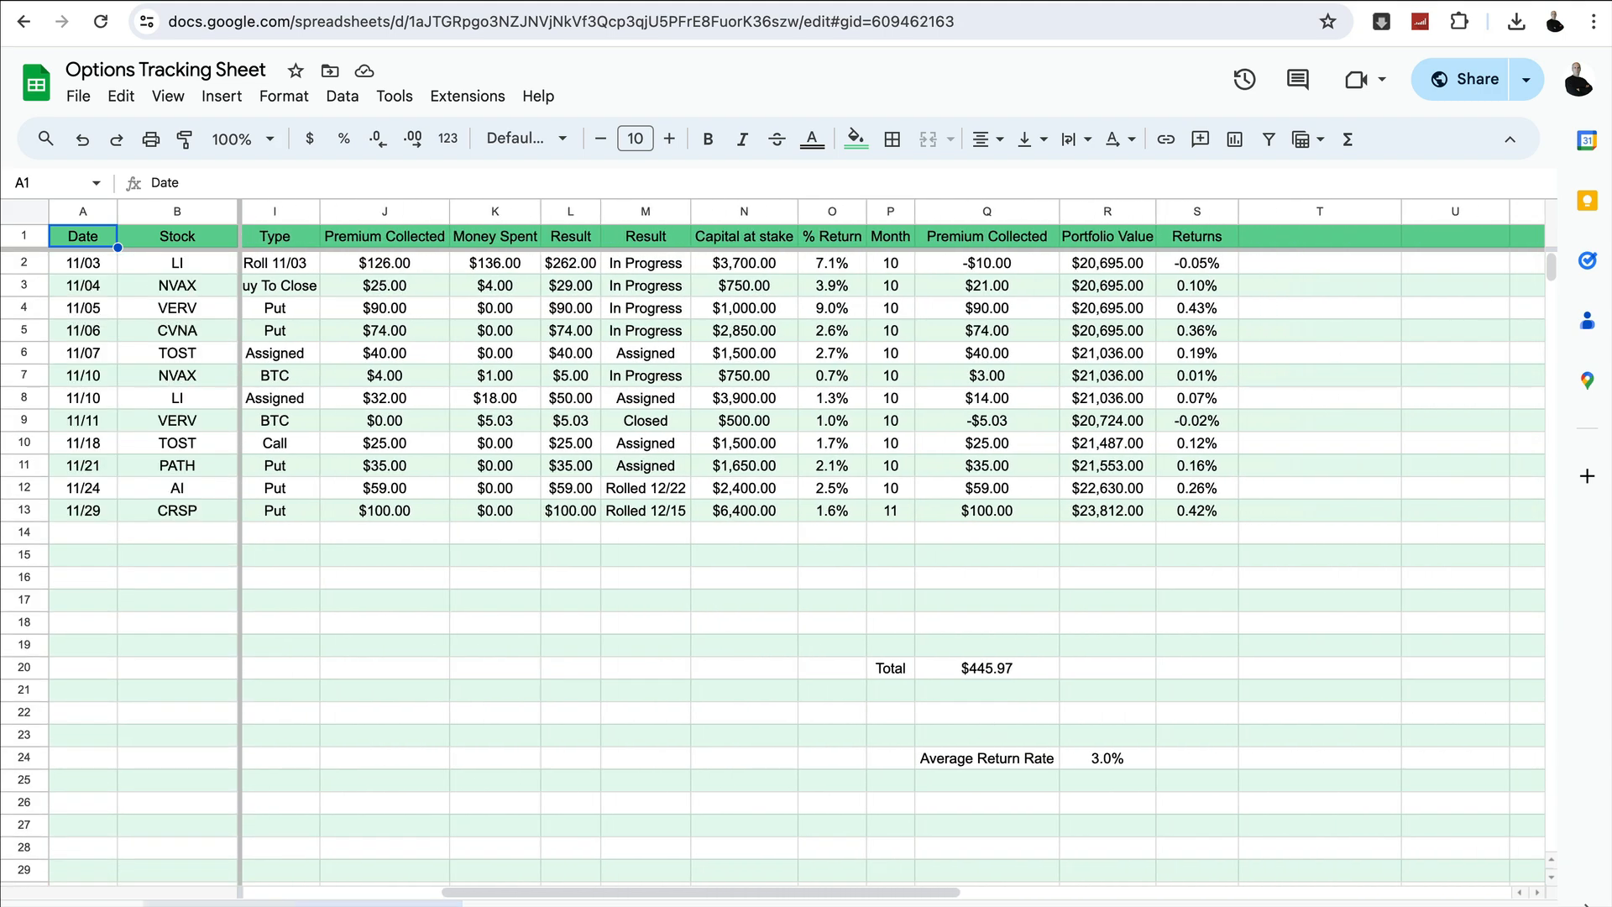
left_click(218, 902)
scroll(1073, 673, "right", 6)
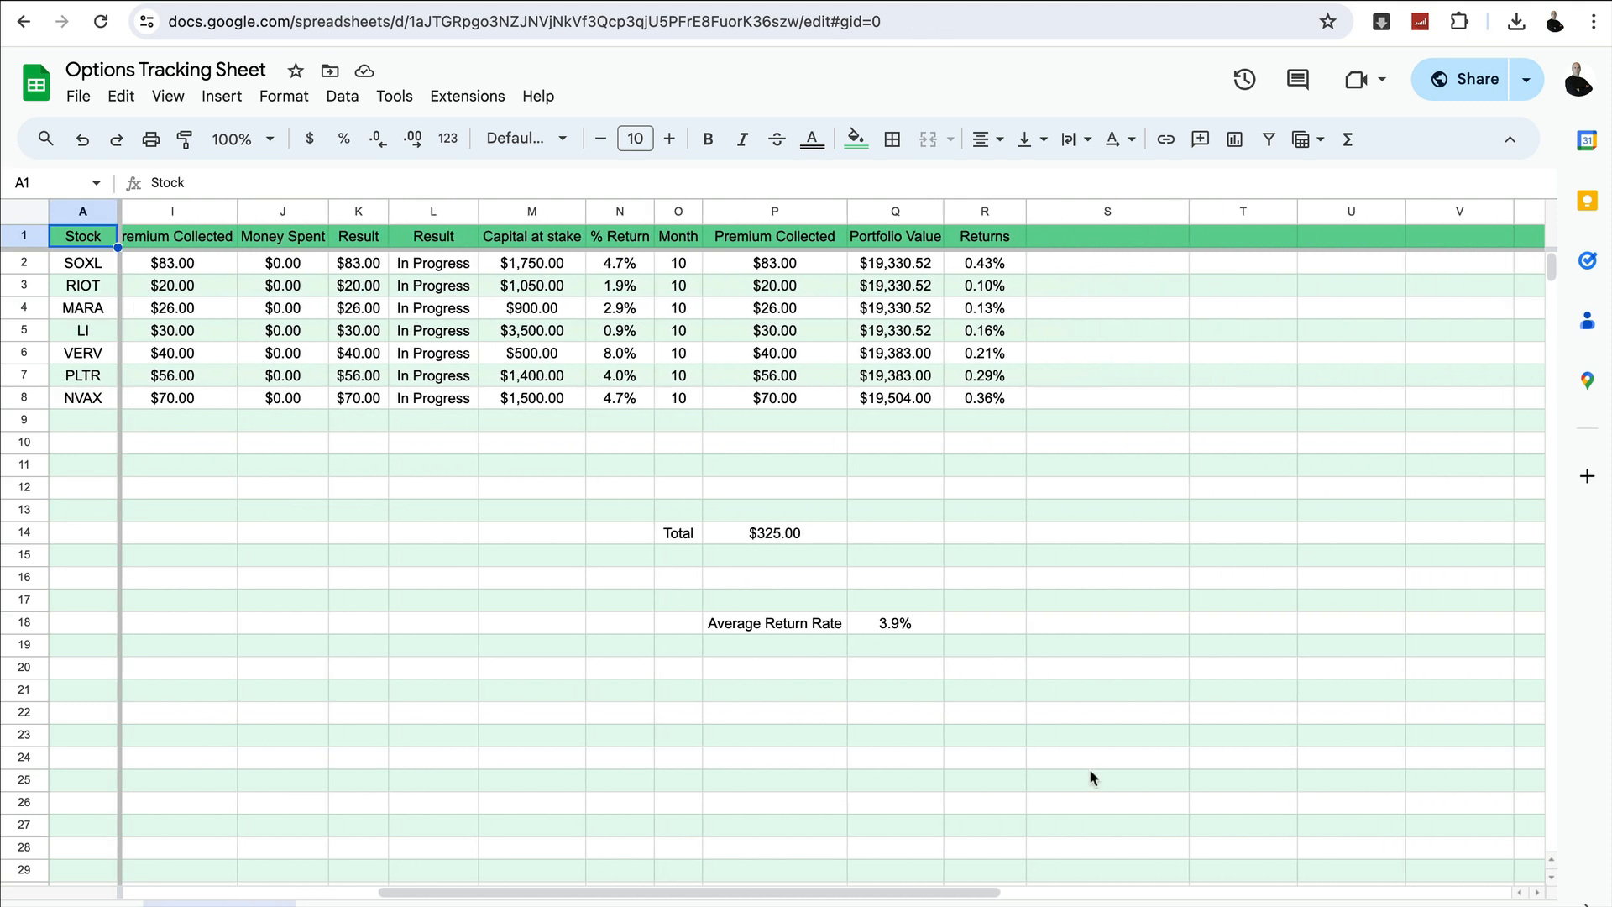
left_click(1060, 903)
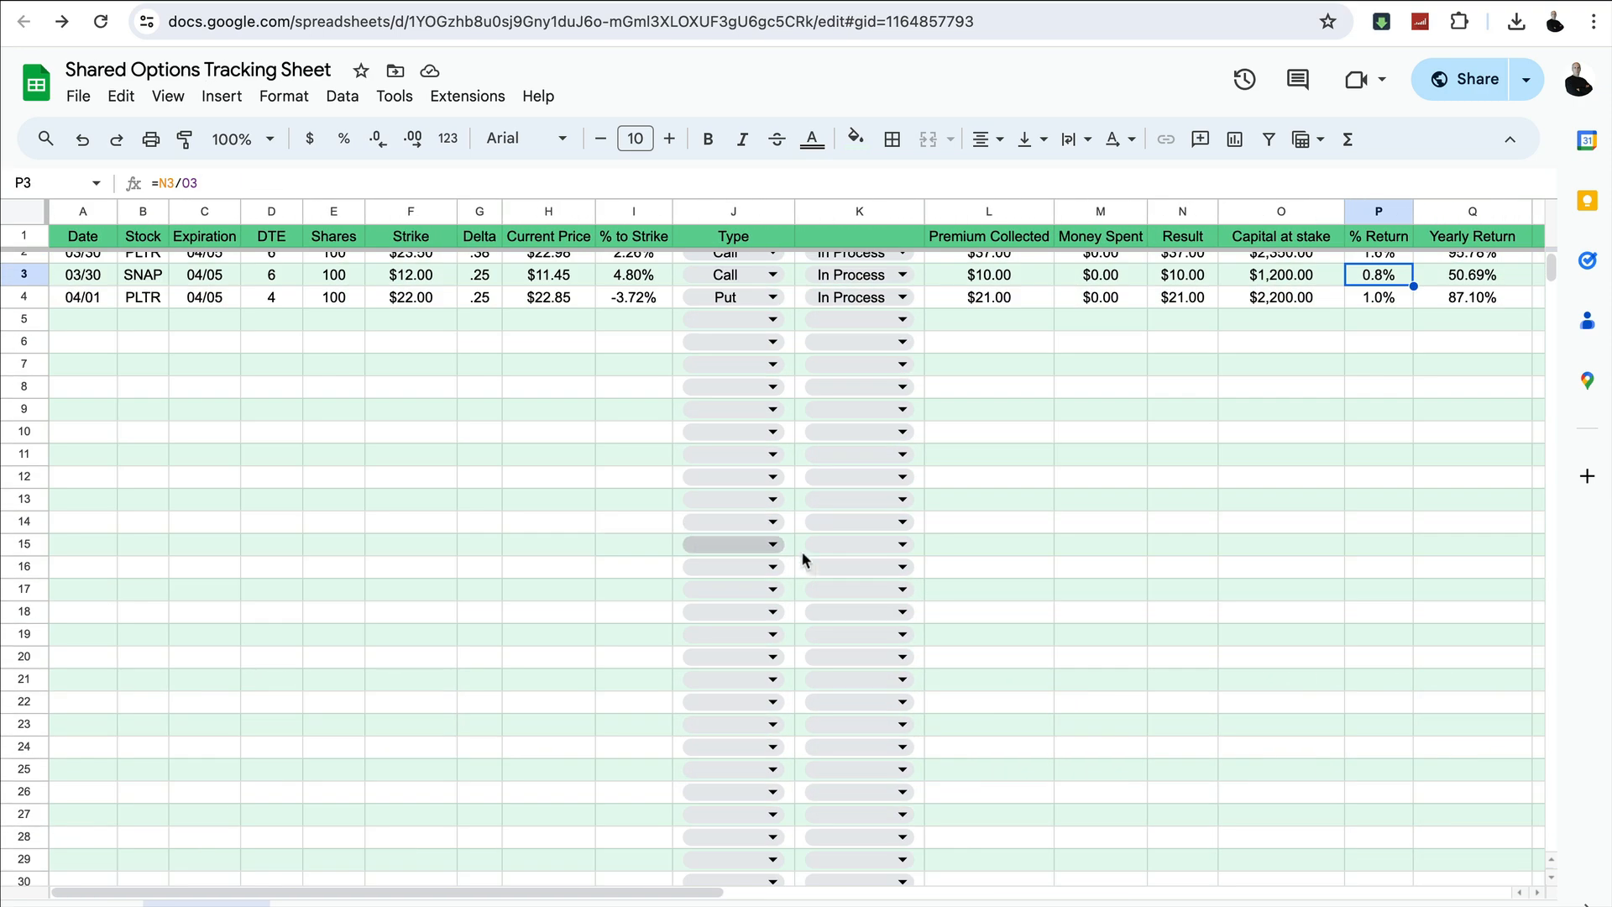
In the Shared Options Tracking Sheet, copy the 04/01 PLTR trade from row 4 into row 5 and set its date to 04/15
scroll(786, 541, "up", 1)
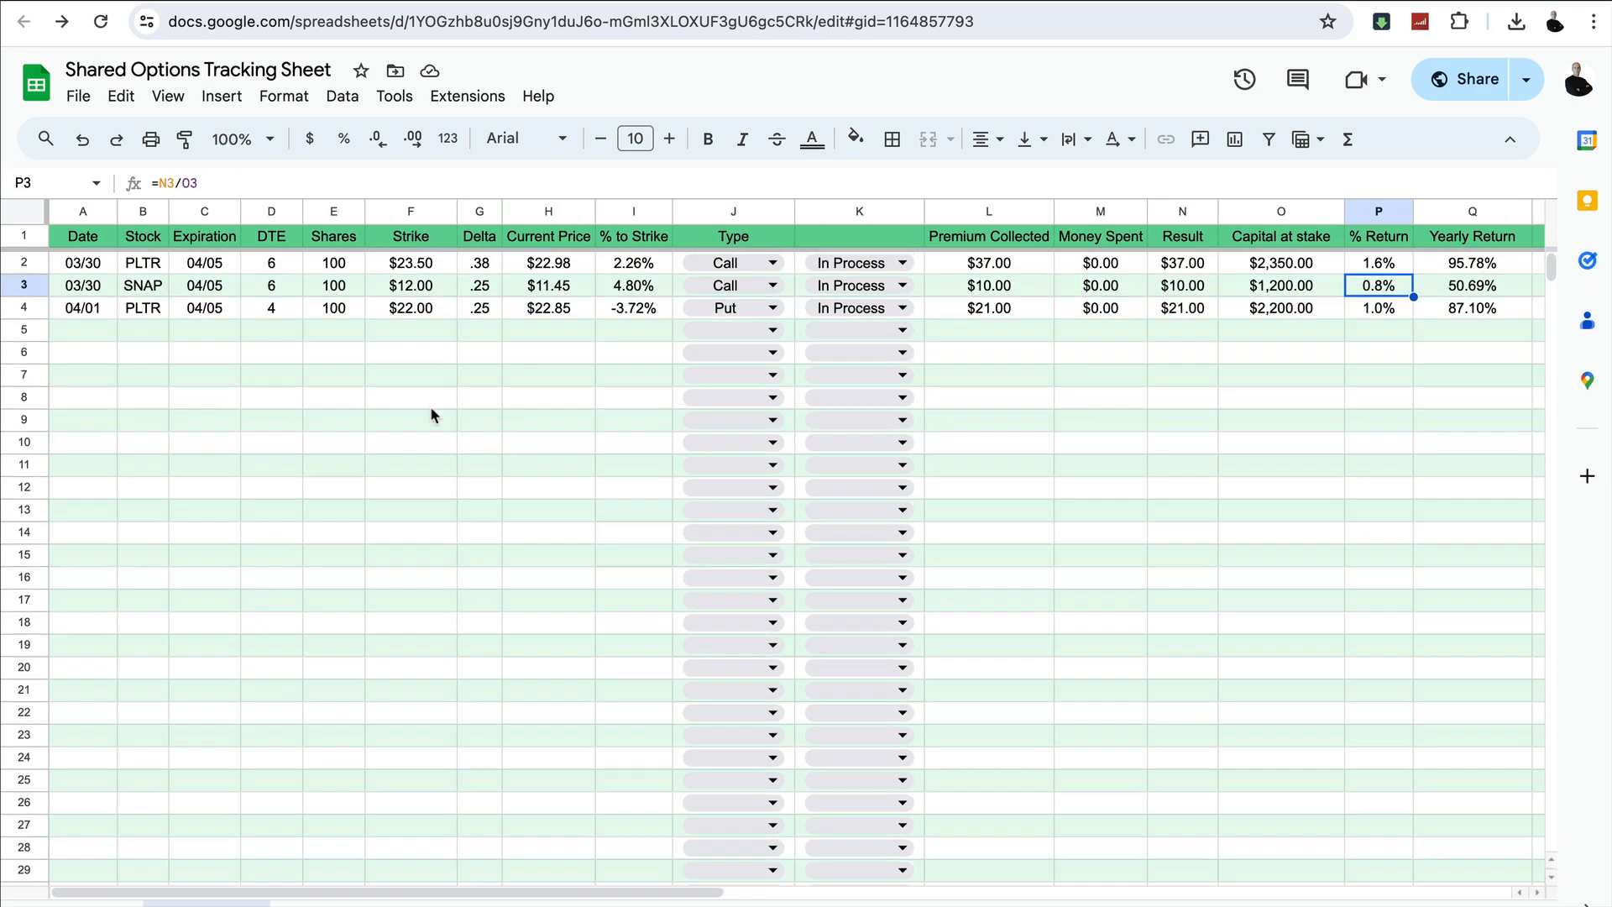
left_click(26, 309)
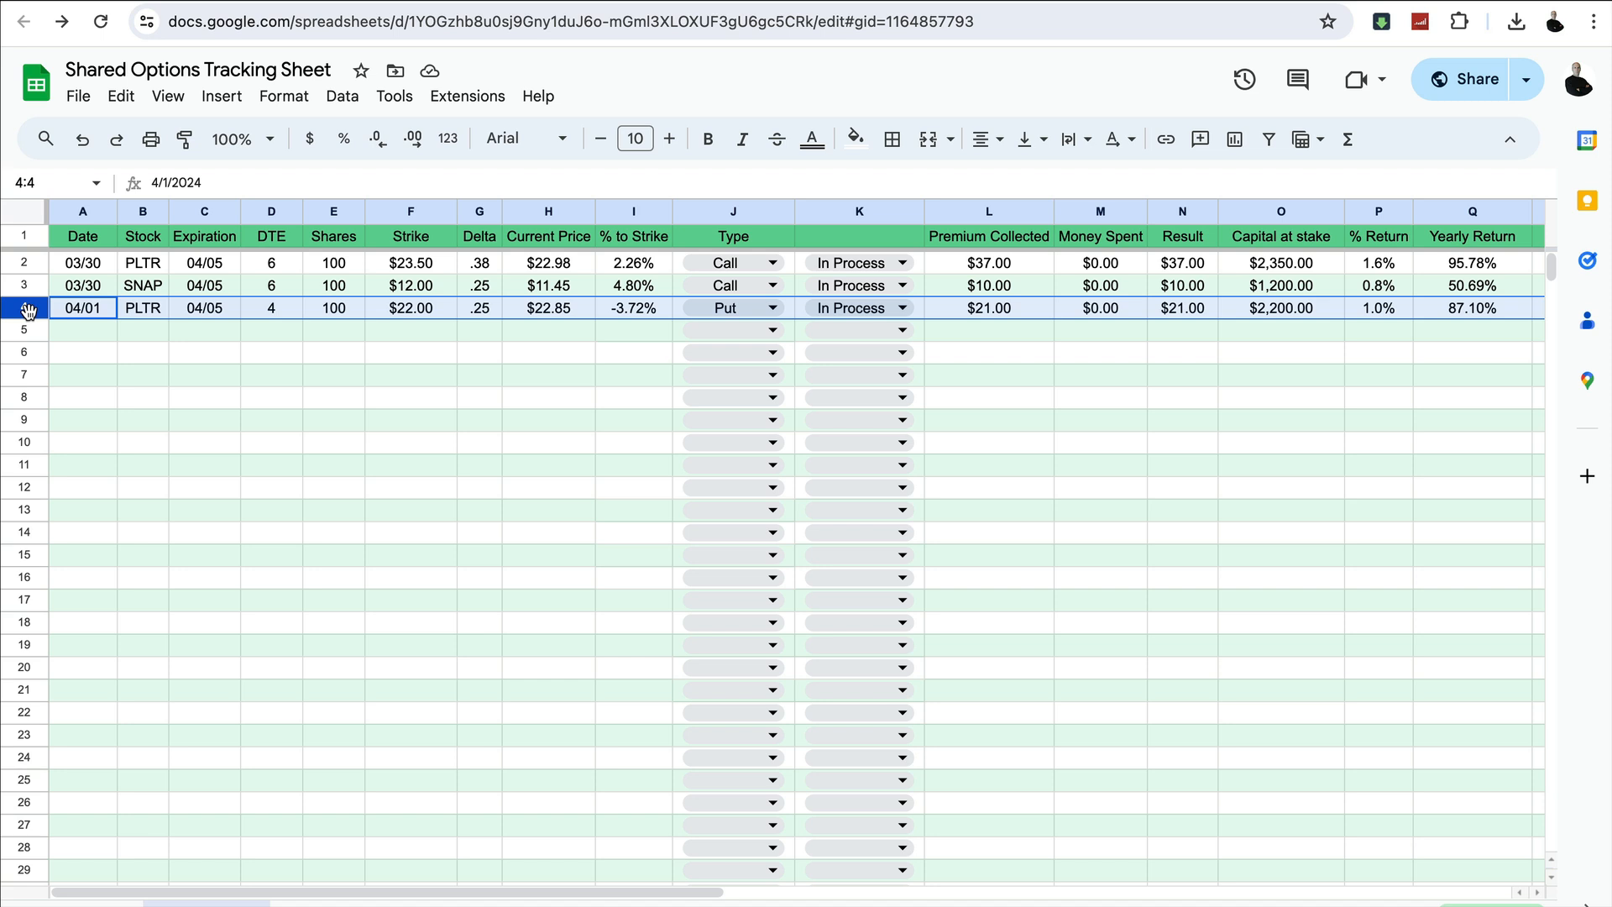
key("ctrl+c")
key("Down")
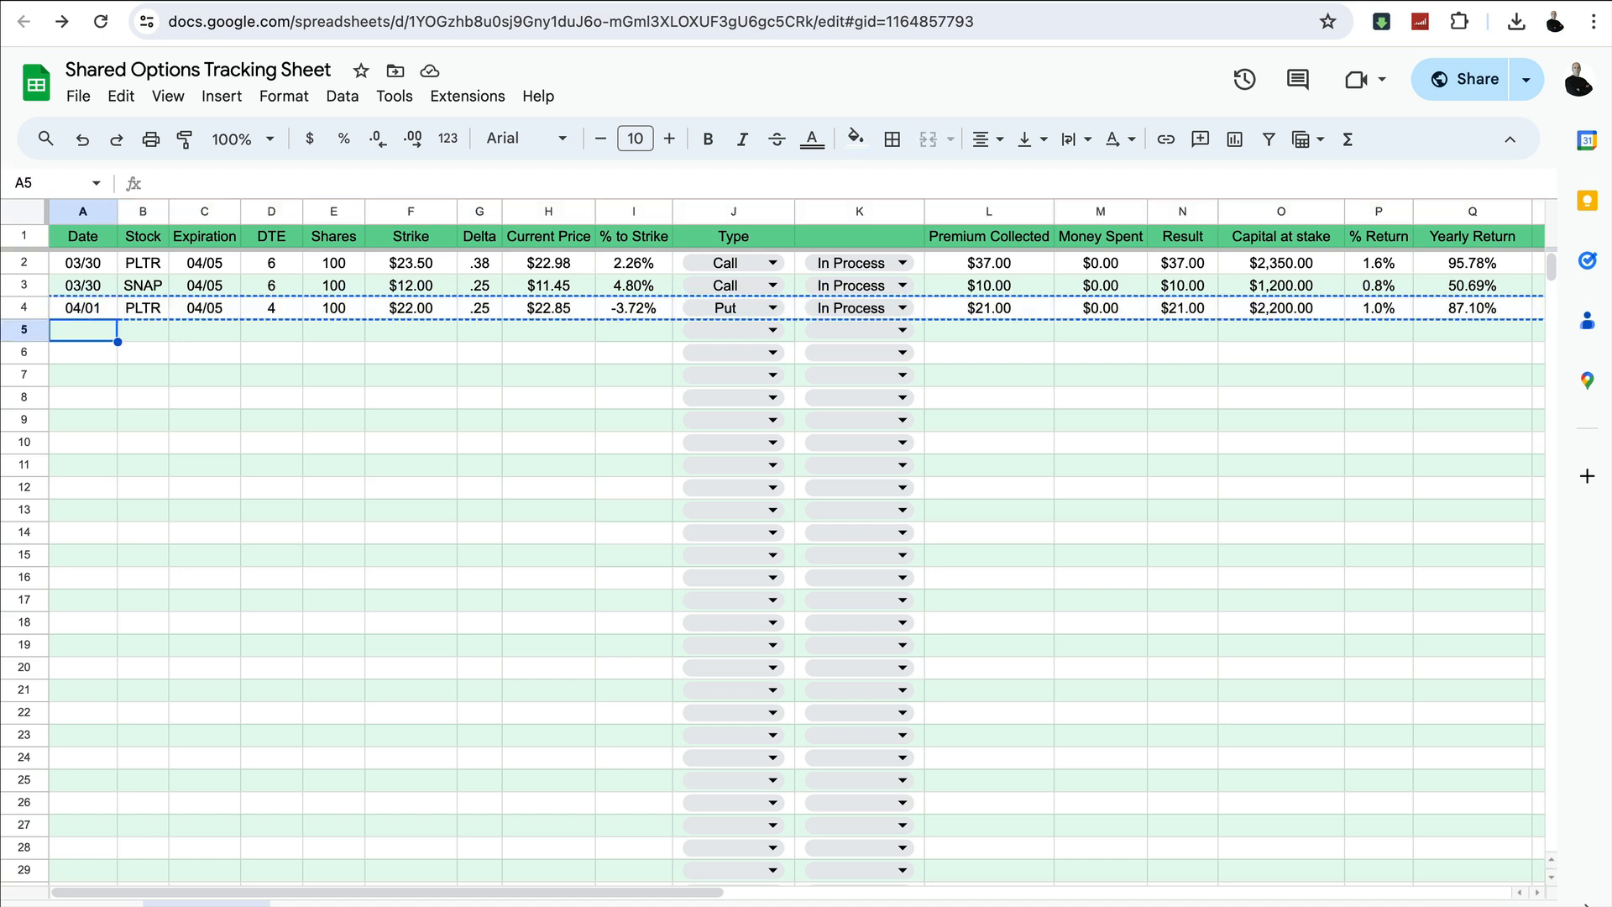
key("ctrl+v")
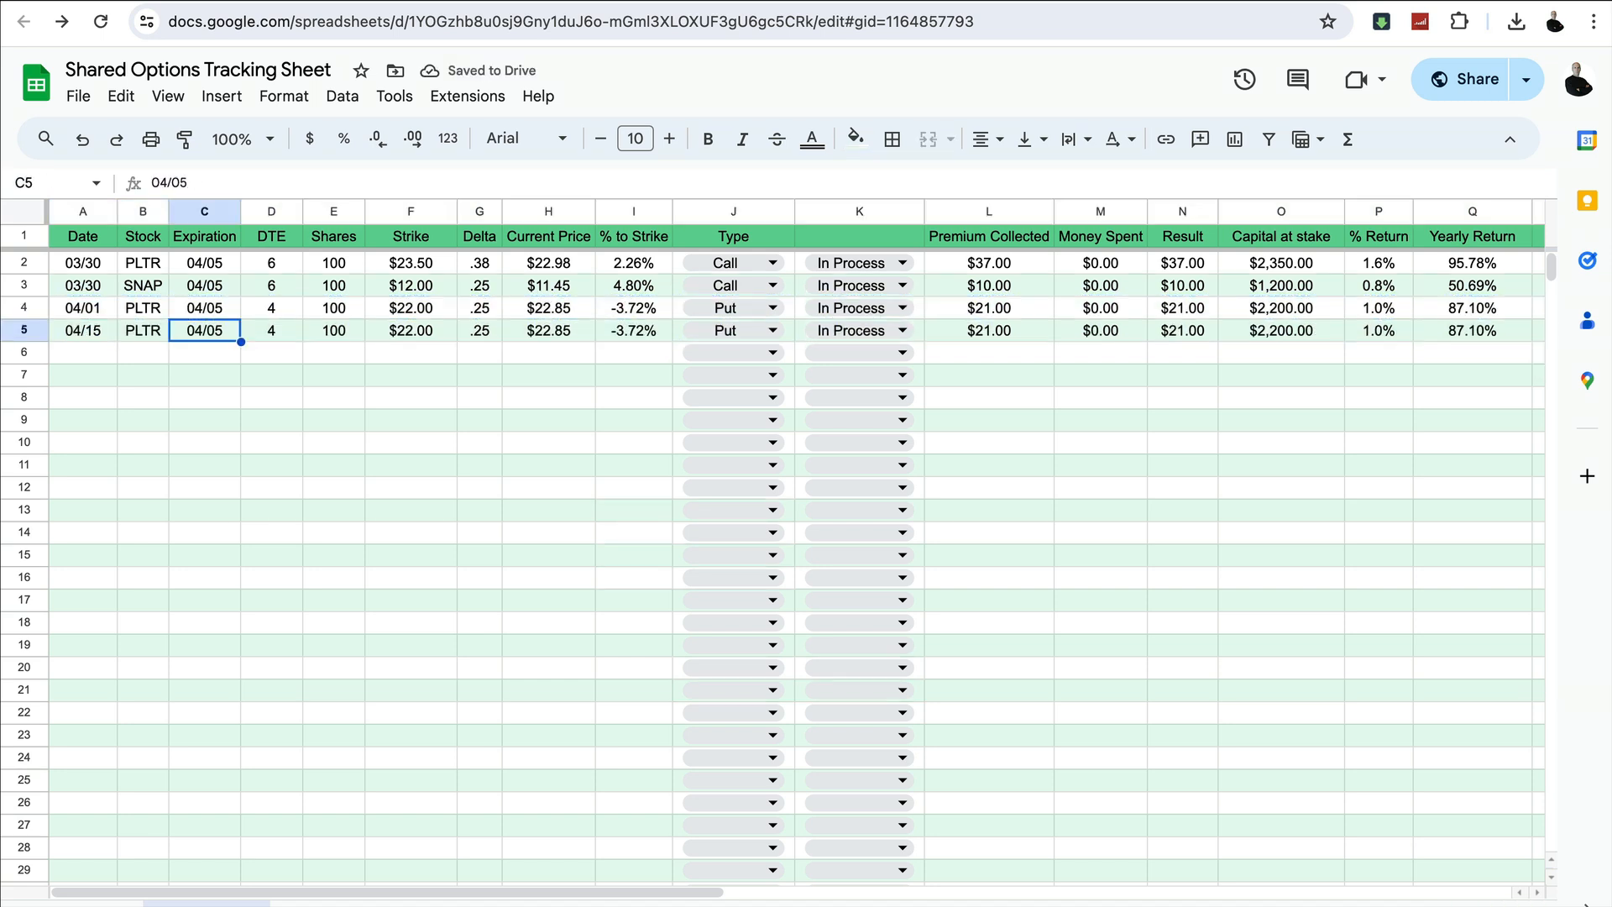
Go through row 5's trade detail cells from Stock and Expiration to Current Price and the % to Strike formula
key("Left")
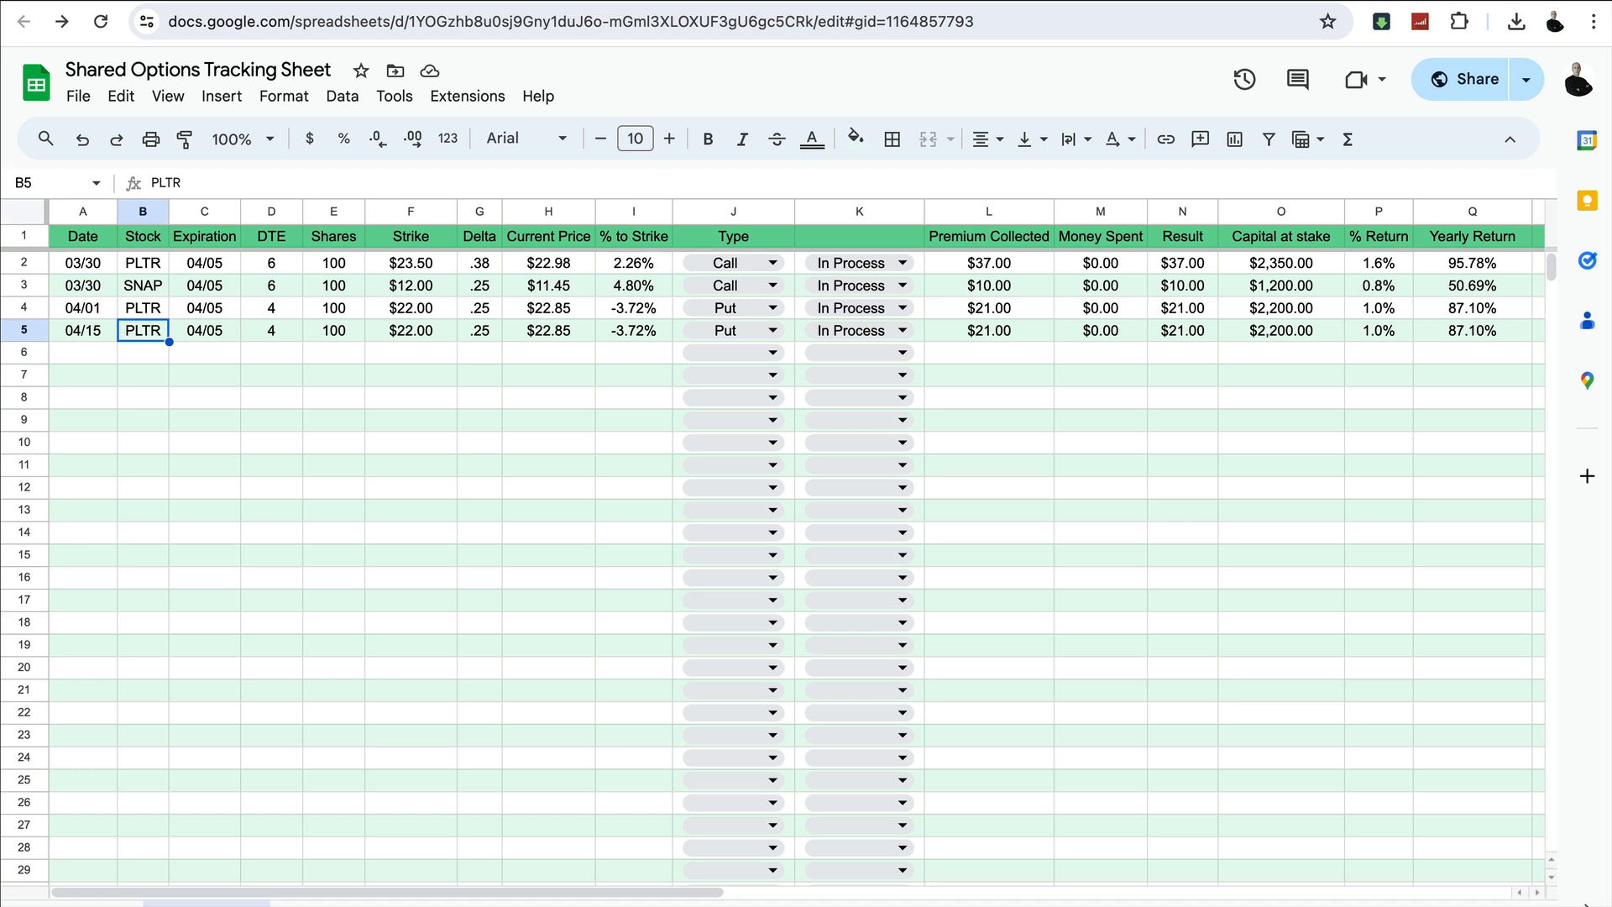
key("Right")
key("Right")
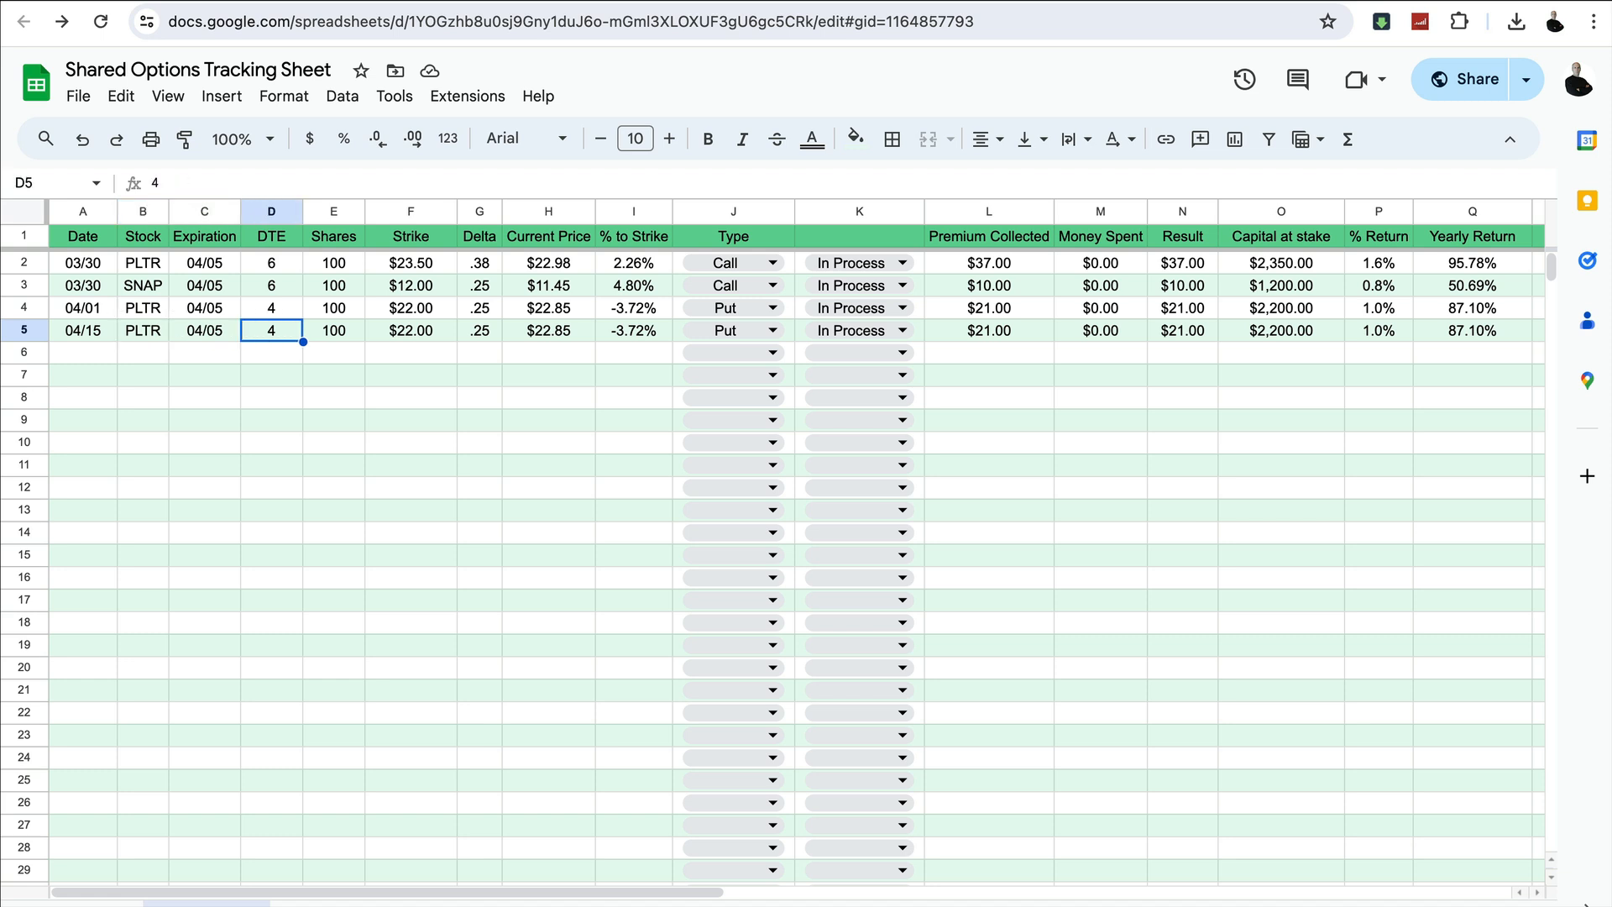
key("Right")
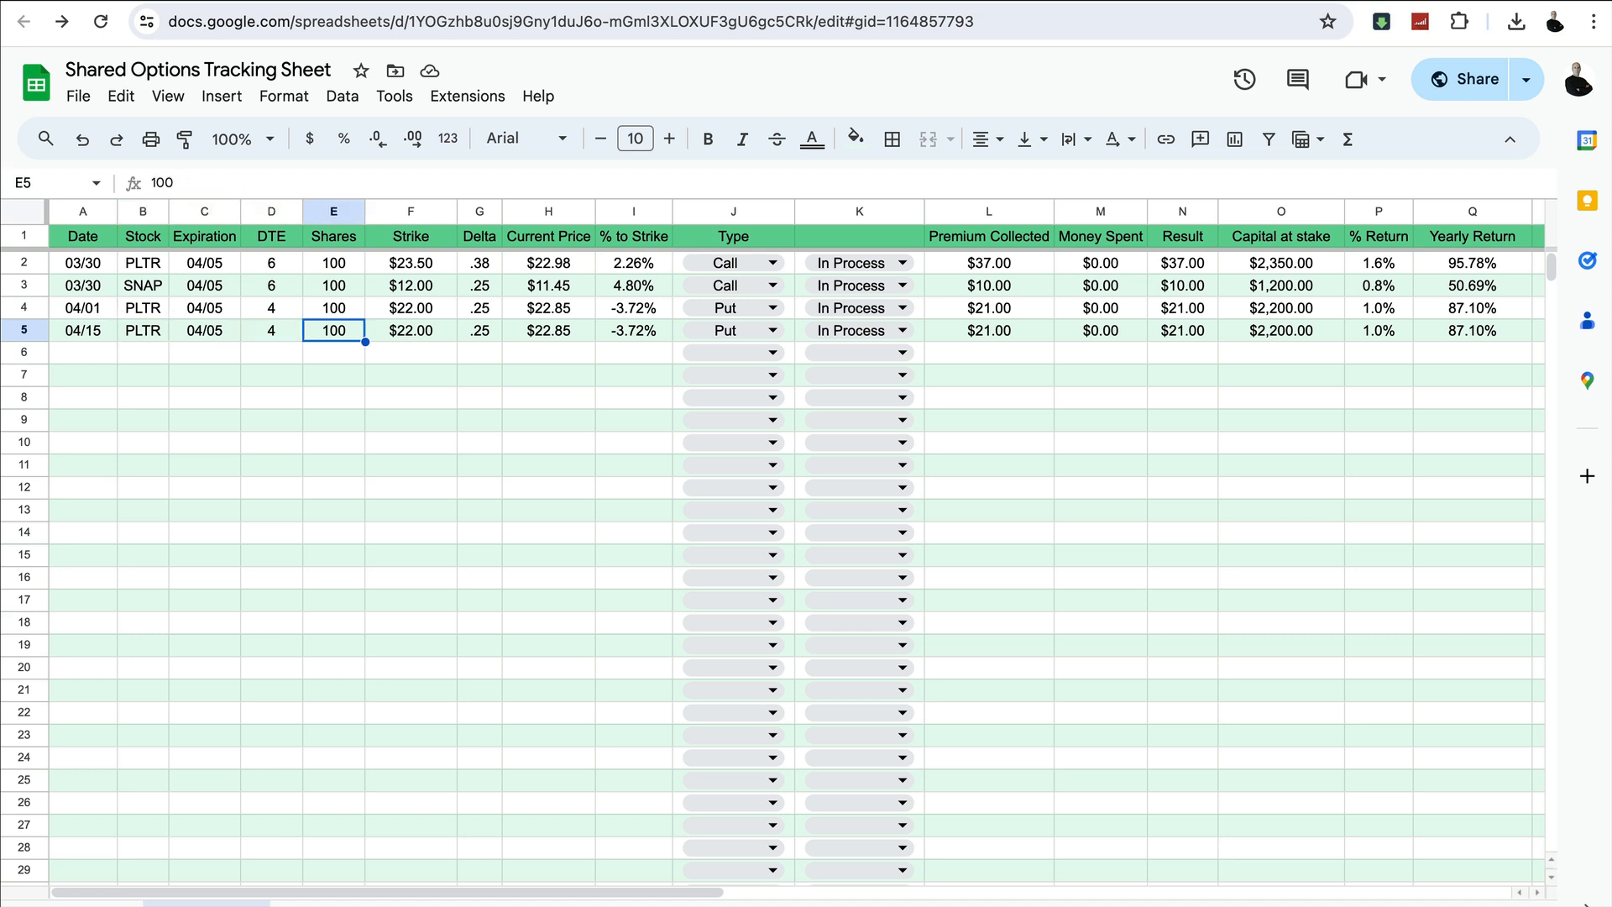
key("Right")
key("Right")
key("Right")
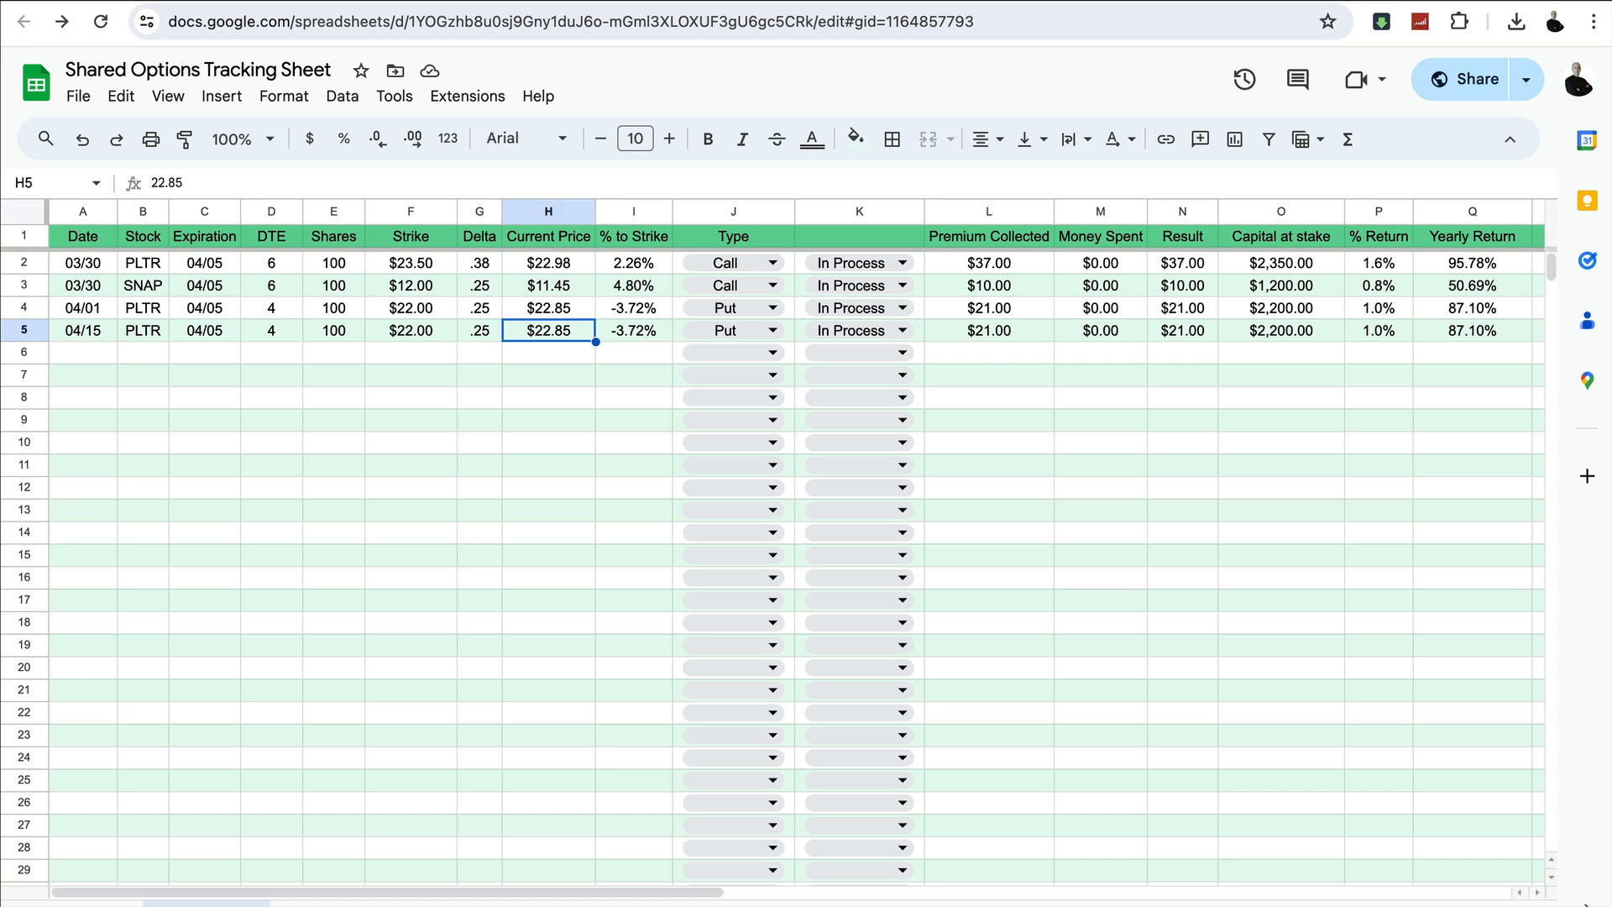
key("Right")
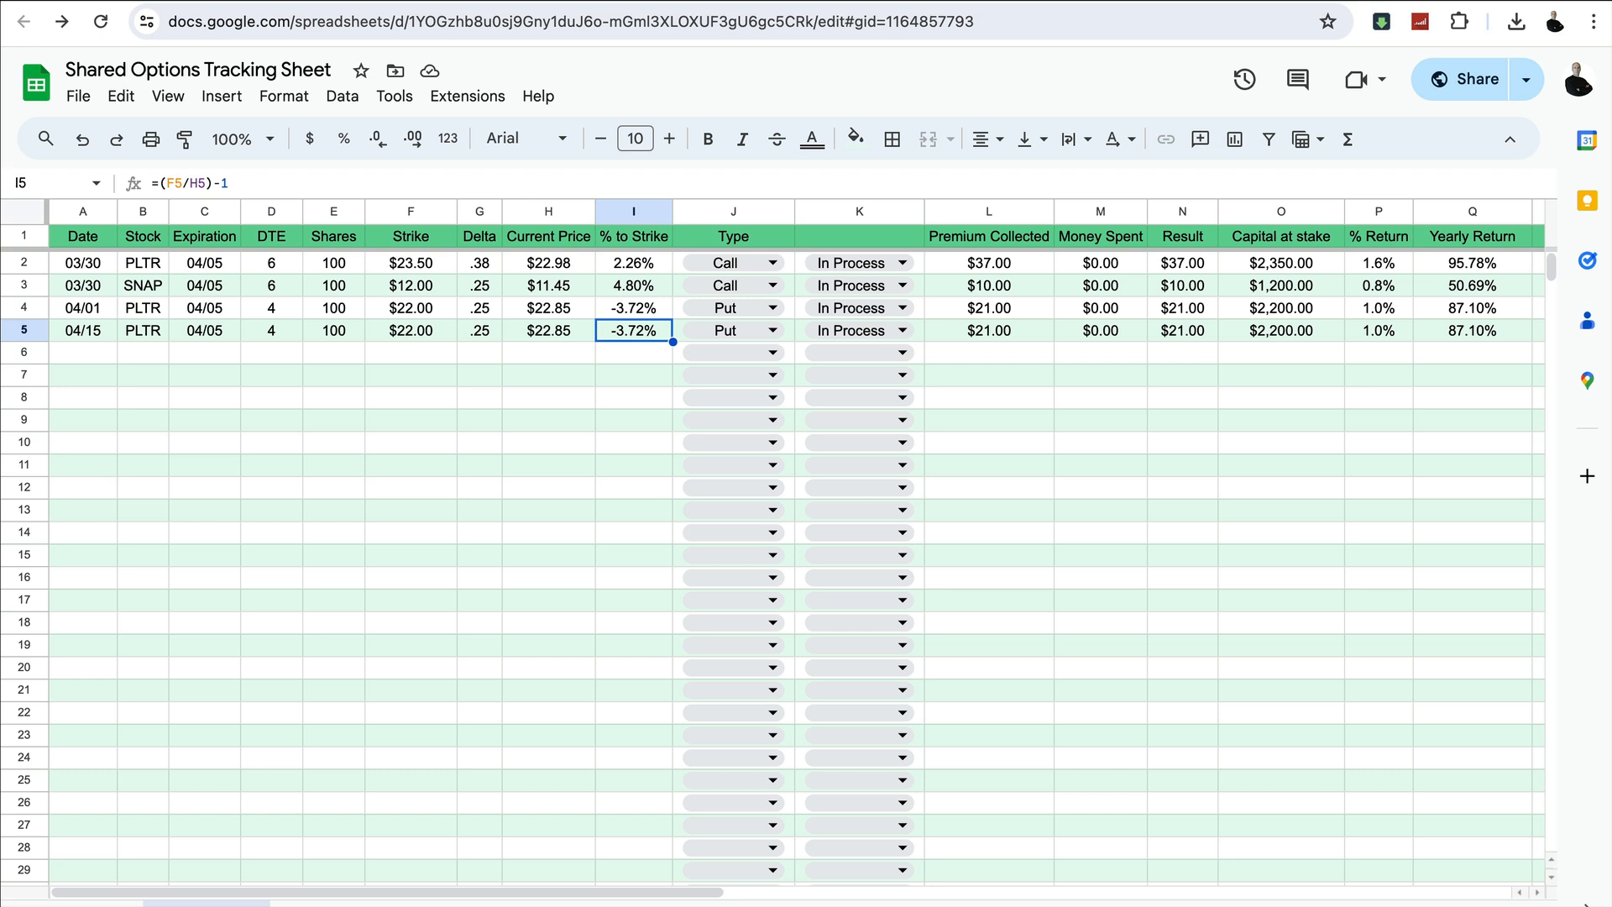
Inspect row 5's status, premium, Result, Capital at stake and return formulas through to its Portfolio Value
key("Right")
key("Right")
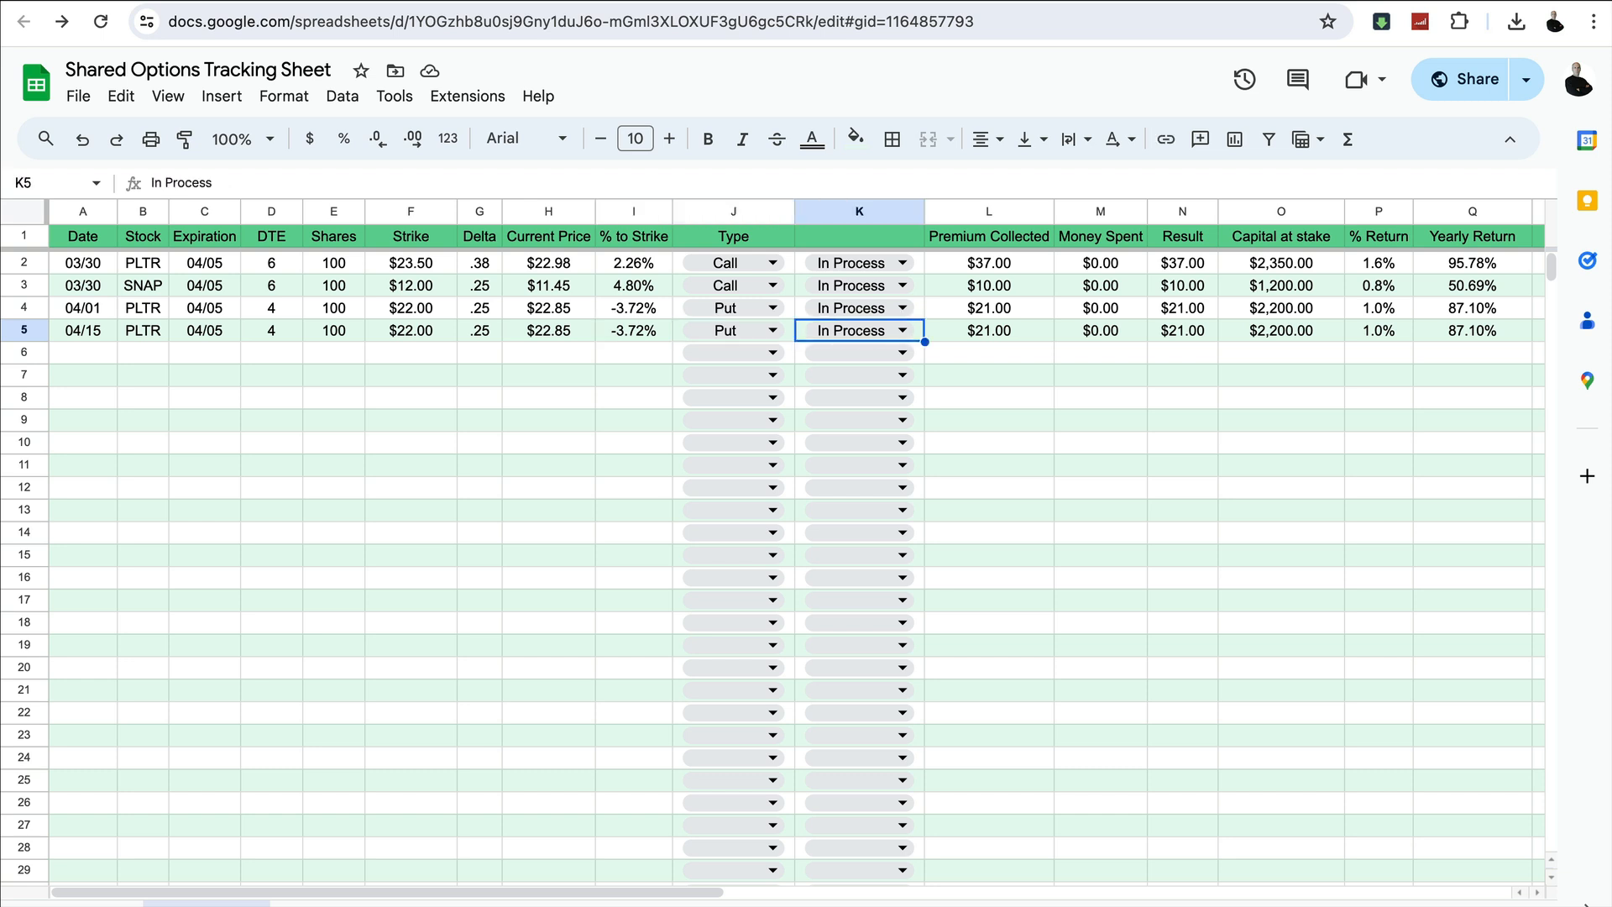
key("Right")
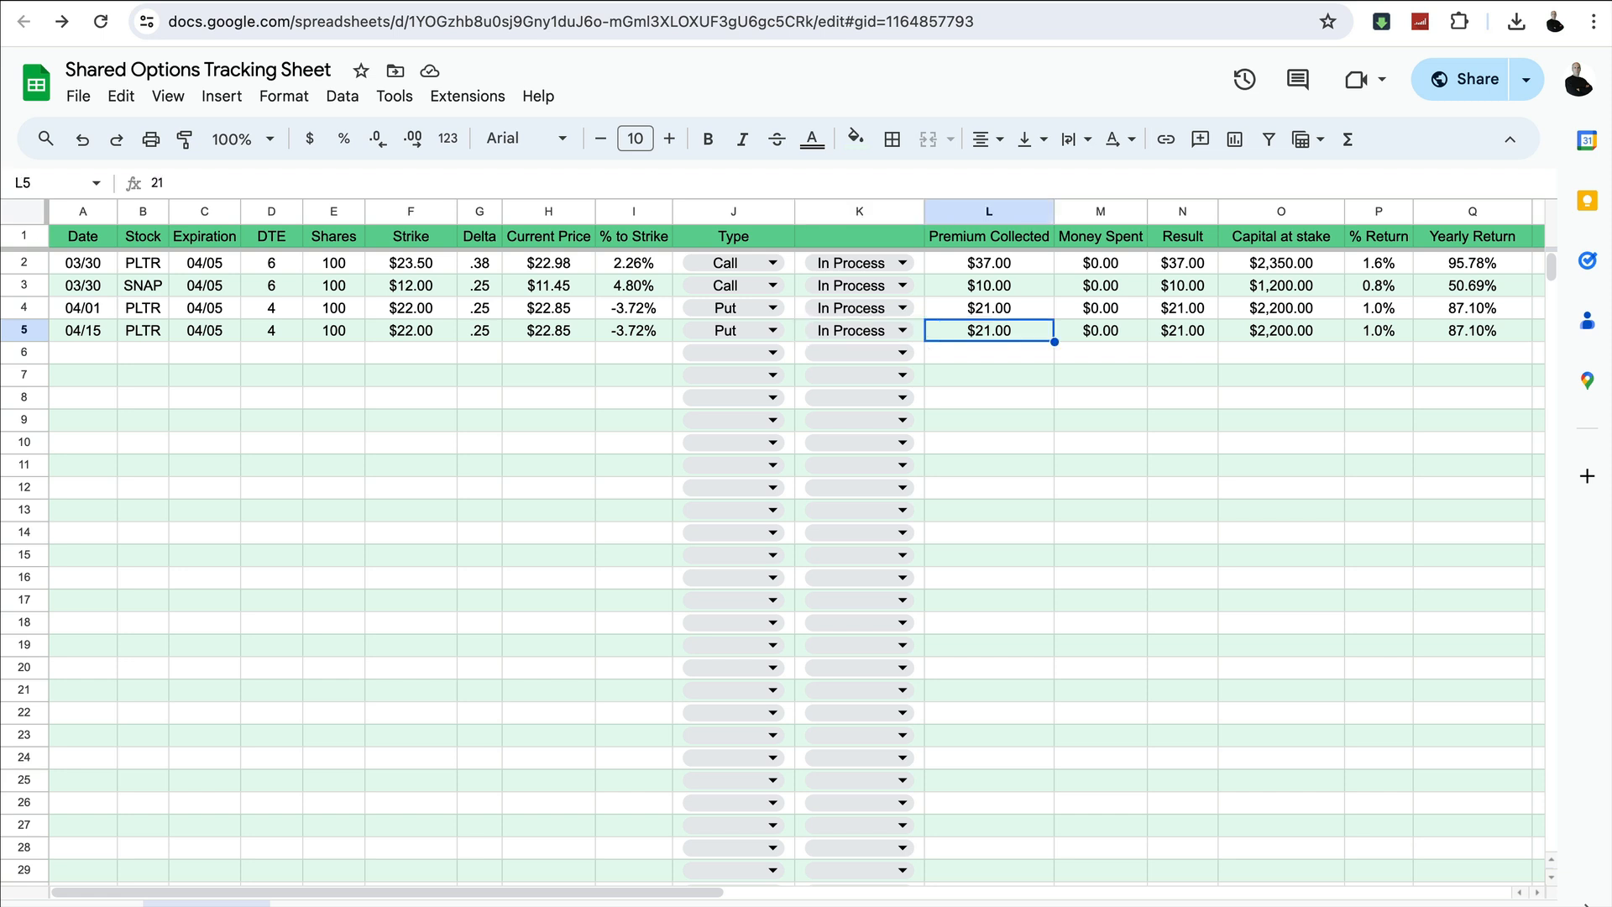
key("Right")
key("Right")
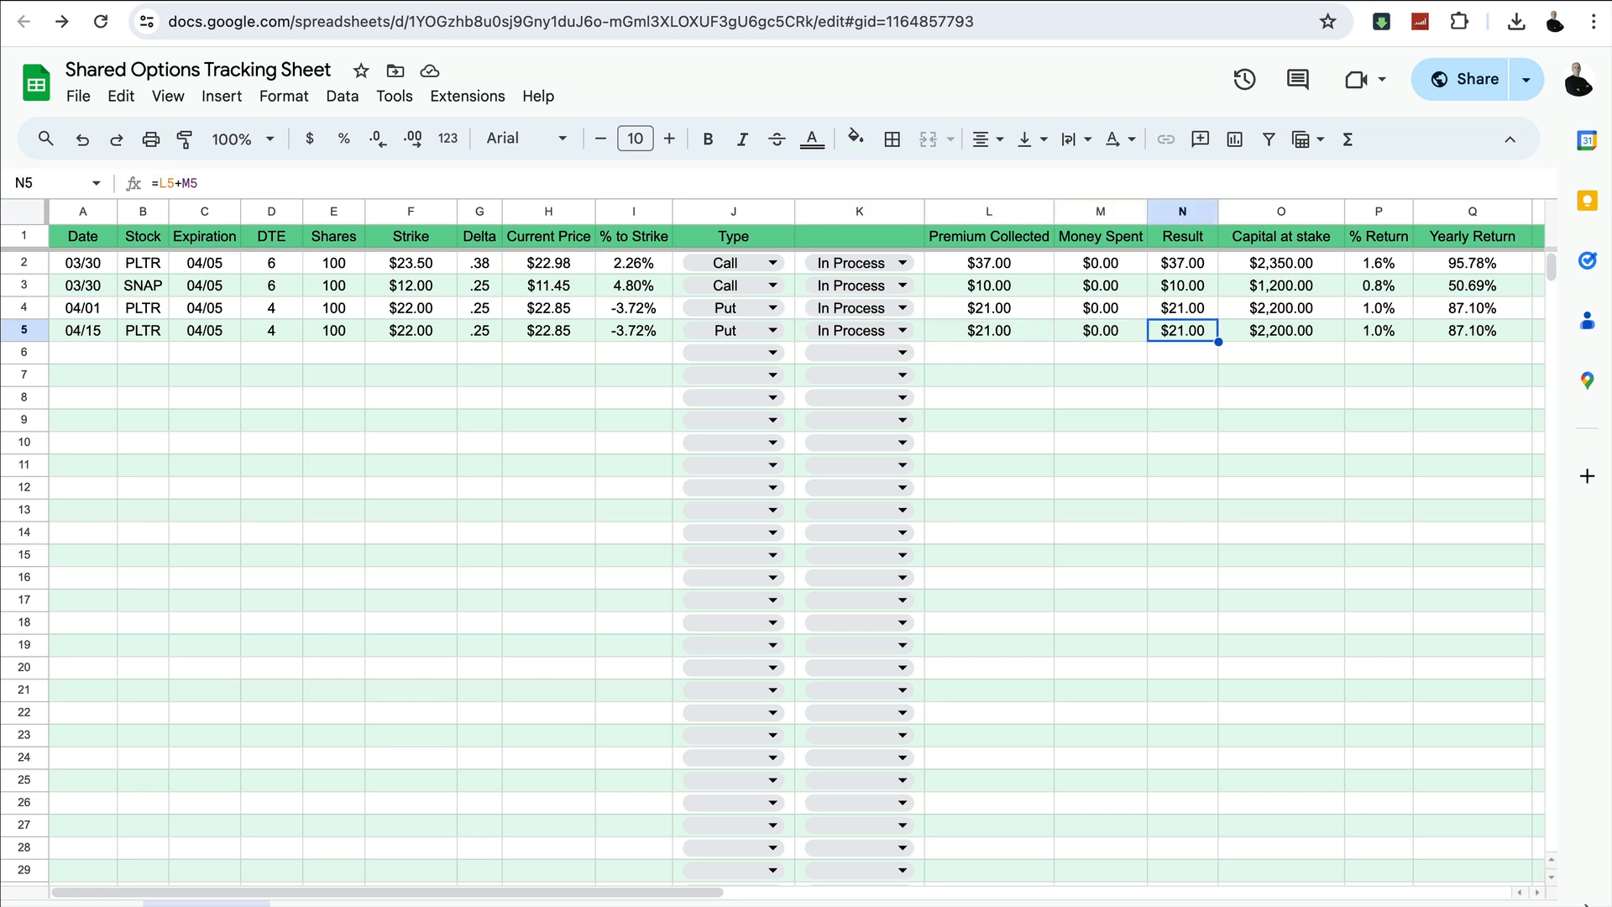
key("Right")
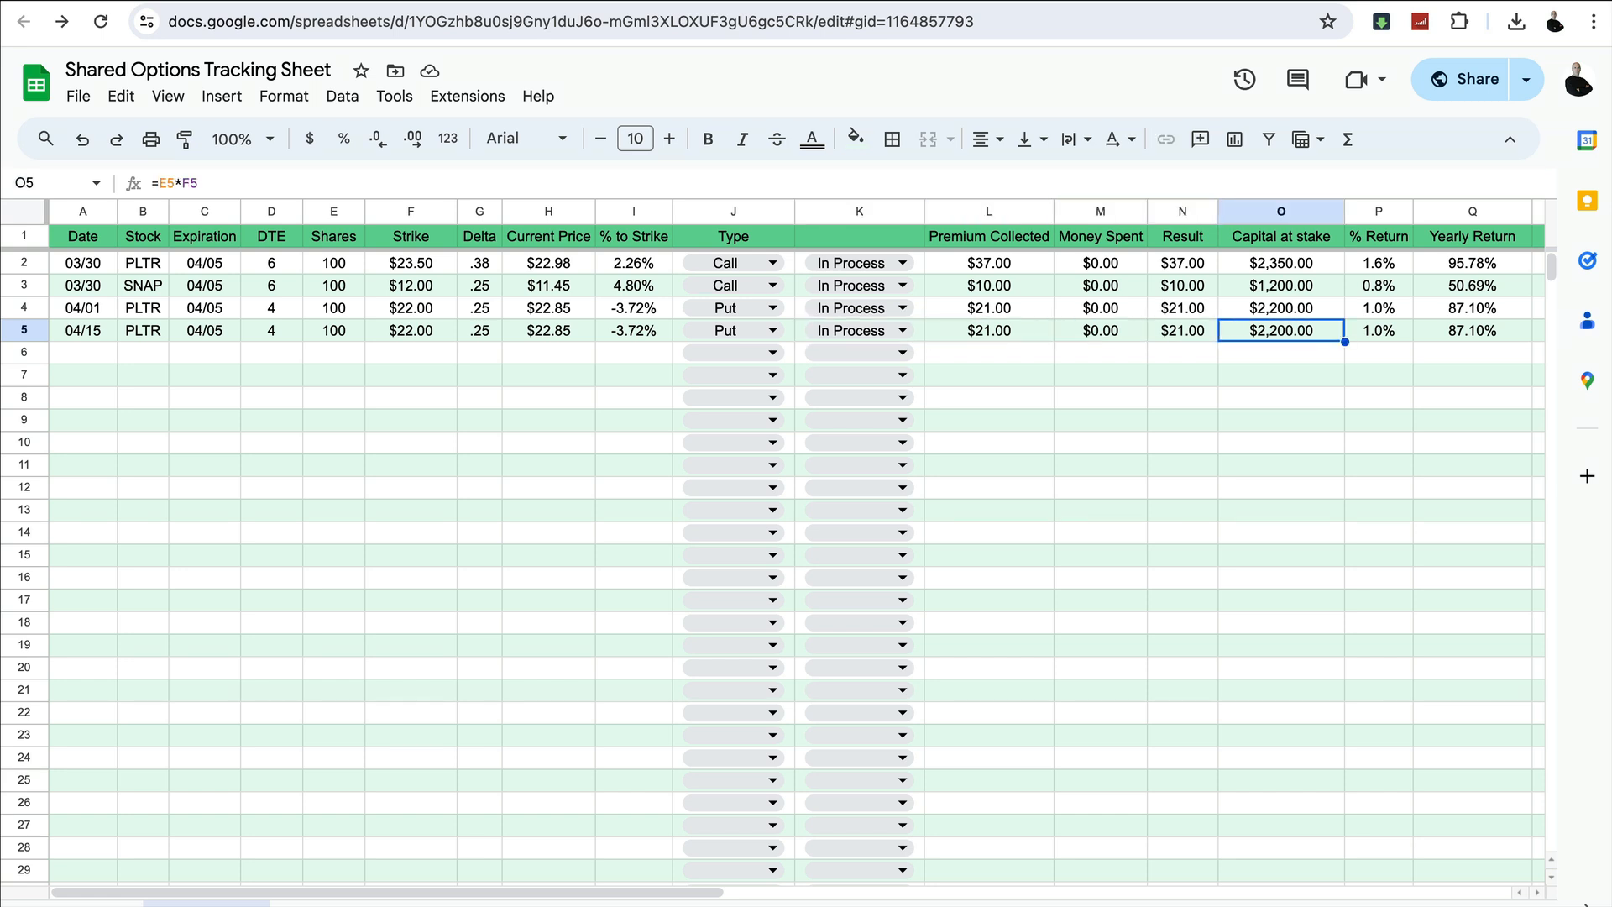
key("Right")
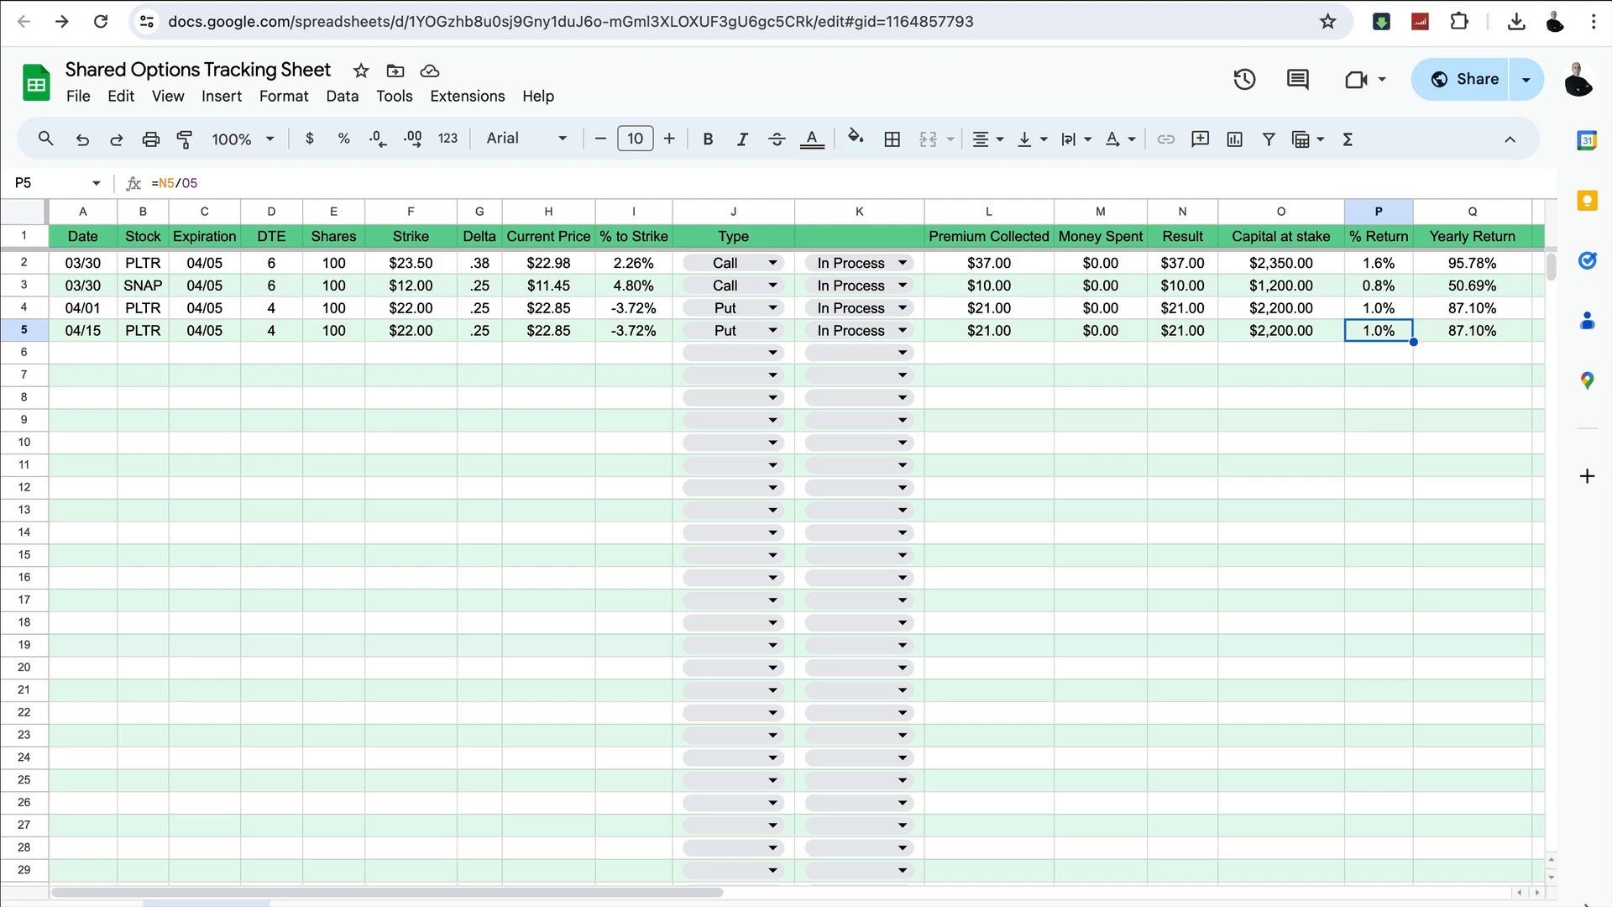
key("Right")
key("Right")
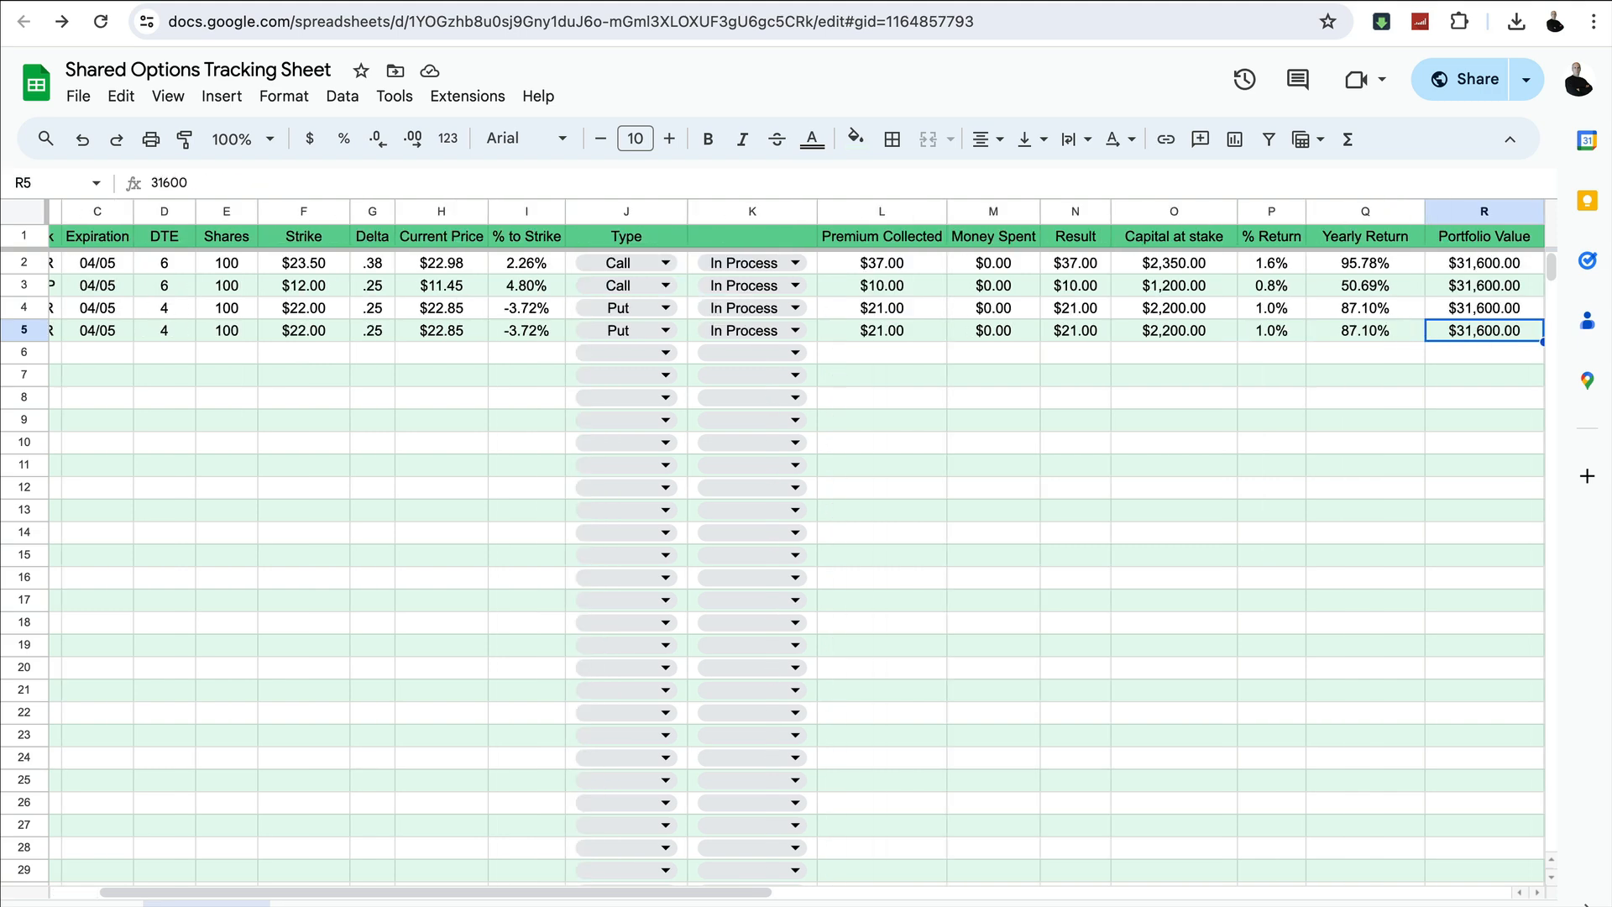
Check the monthly totals below the trades and duplicate the April 2024 sheet
key("Home")
scroll(992, 327, "down", 6)
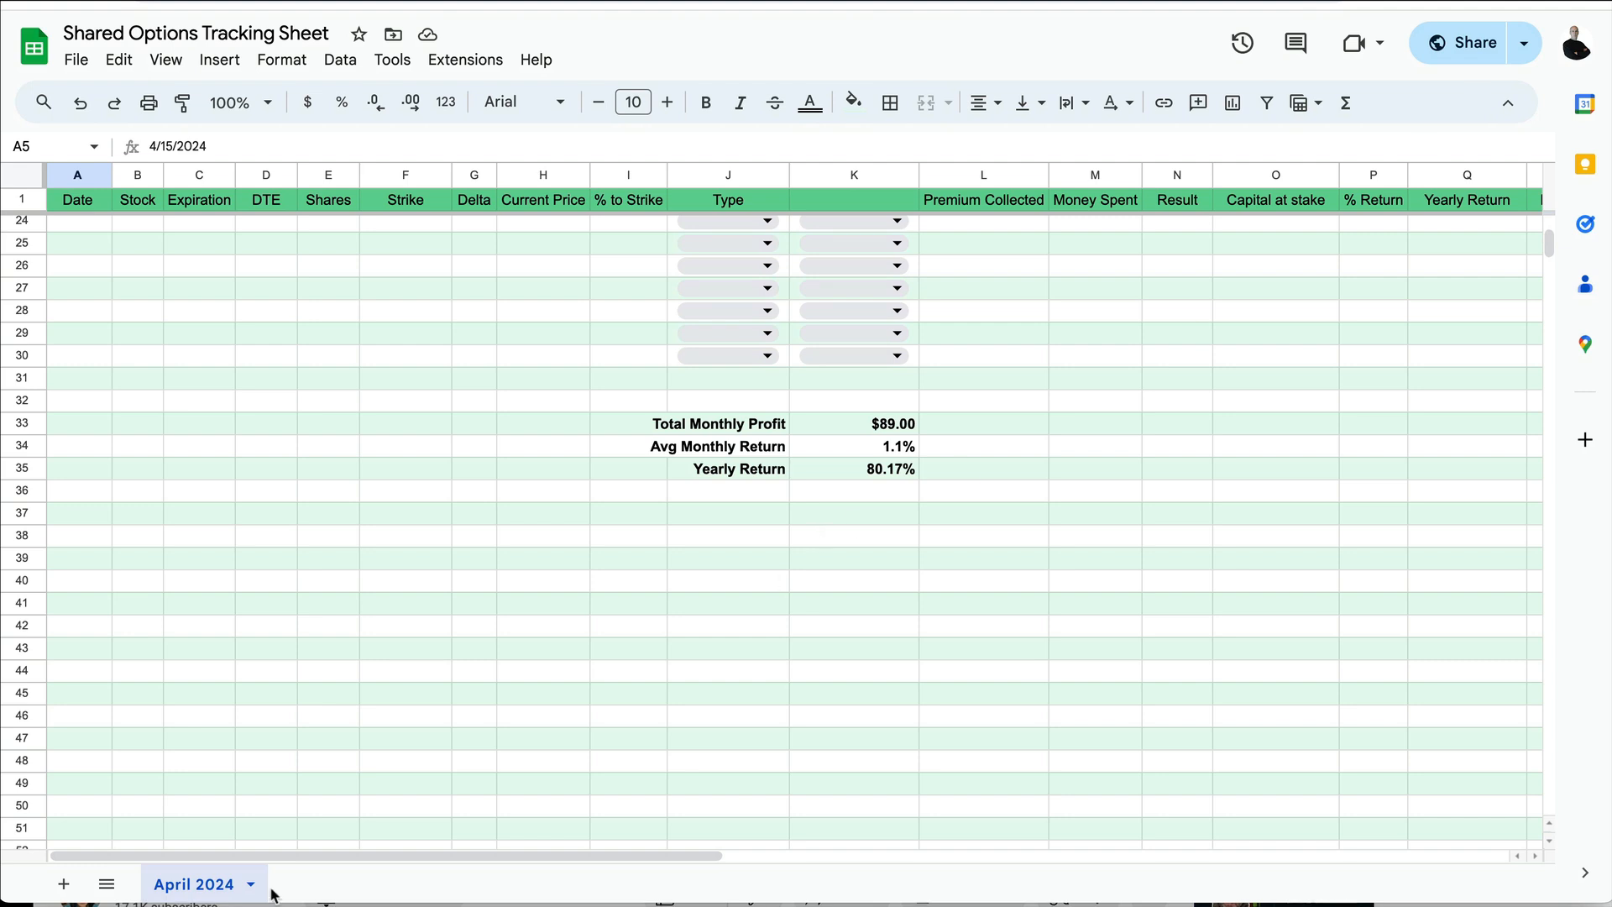
left_click(250, 884)
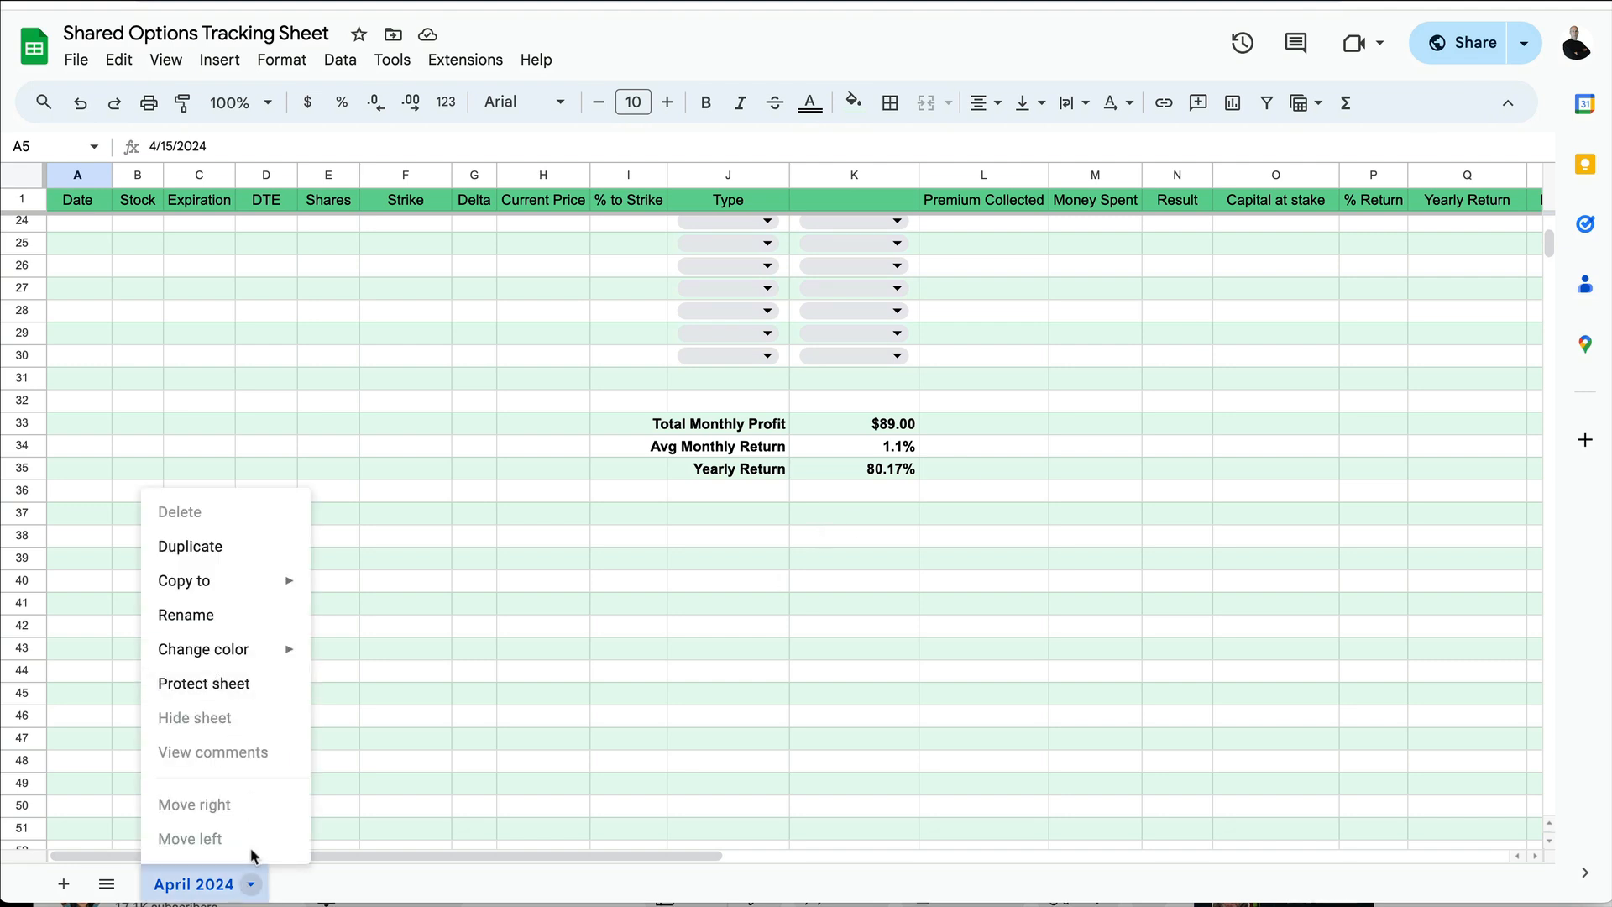
left_click(204, 552)
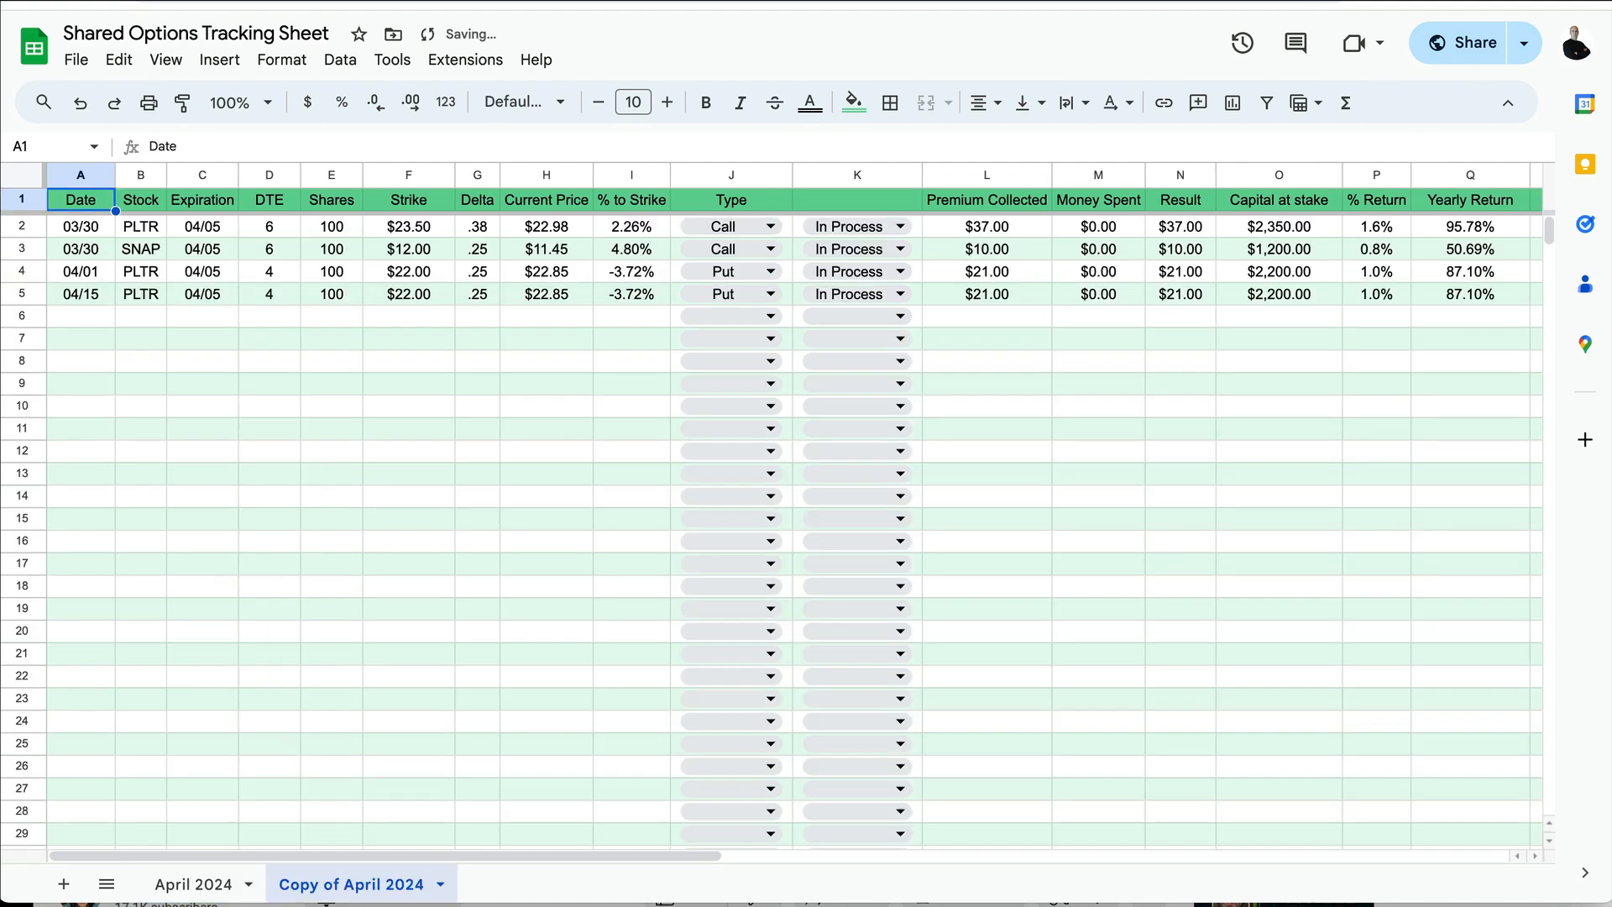
Rename the duplicated April 2024 sheet as May 2024
left_click(440, 884)
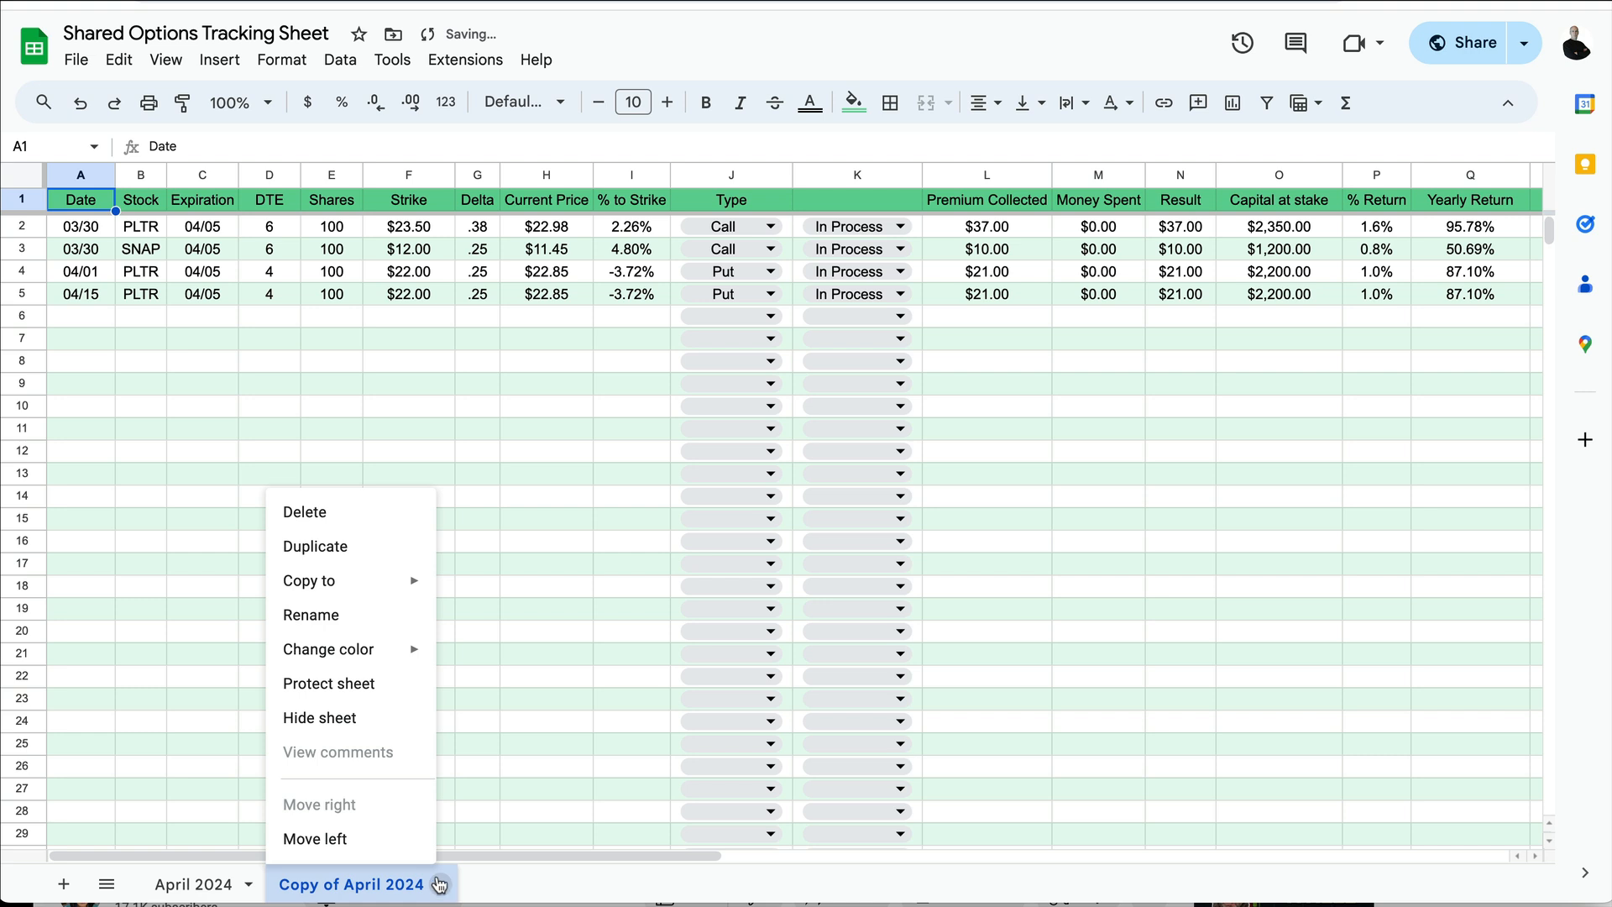
left_click(312, 615)
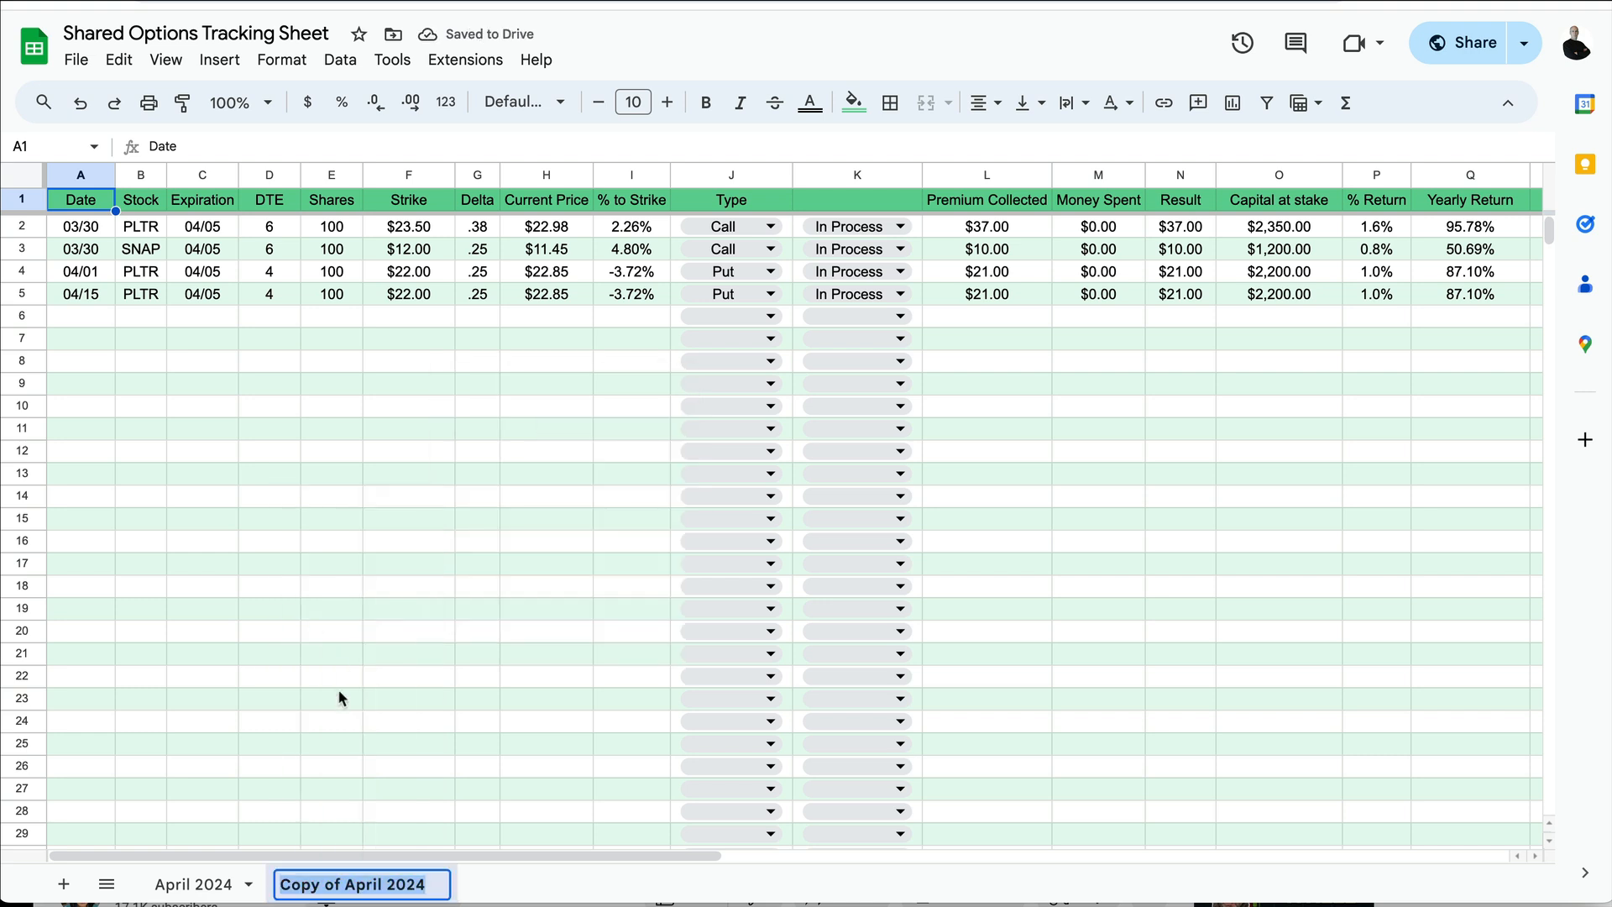
type("May 2025")
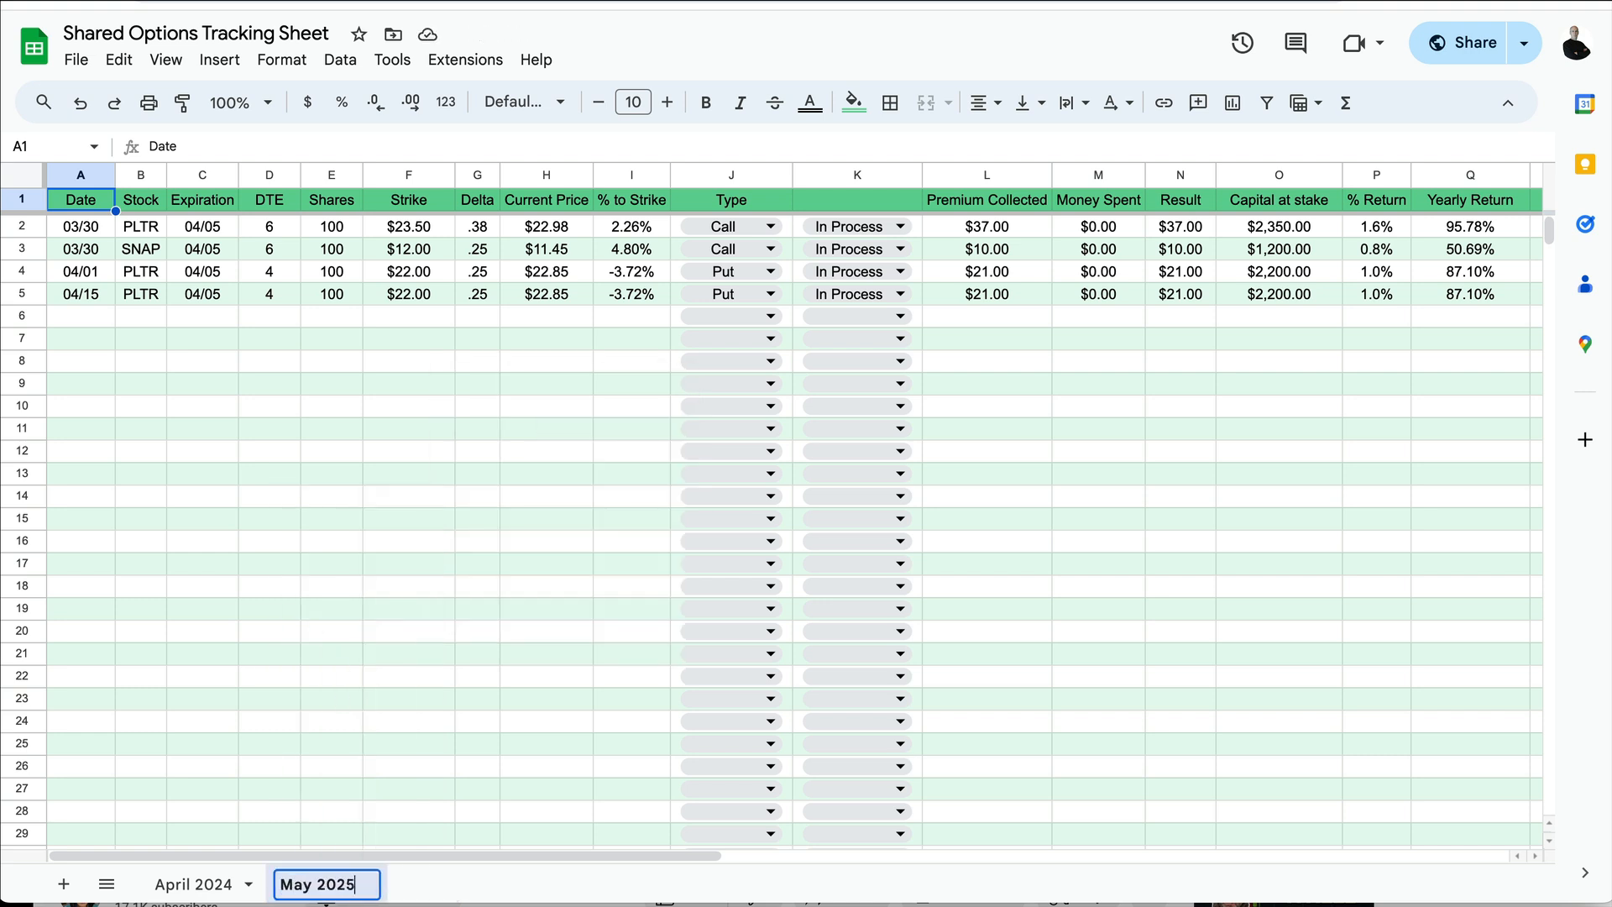
key("BackSpace")
type("4")
key("Return")
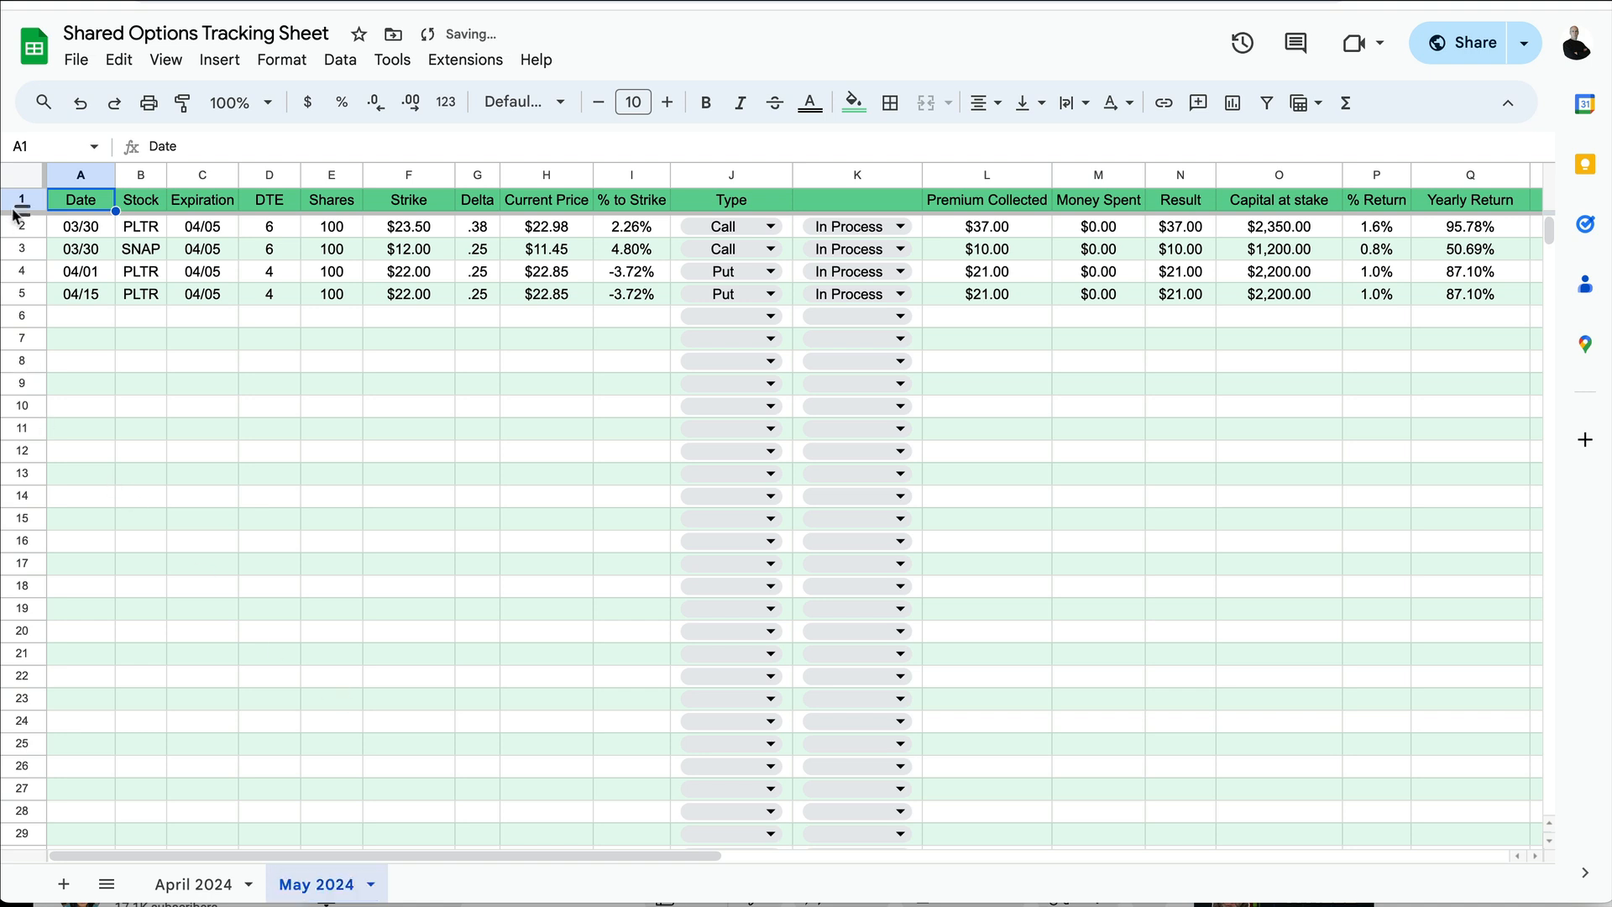
Clear the contents of rows 3 through 7 on the May 2024 sheet and select row 2's PLTR trade
left_click_drag(24, 249, 72, 337)
key("Delete")
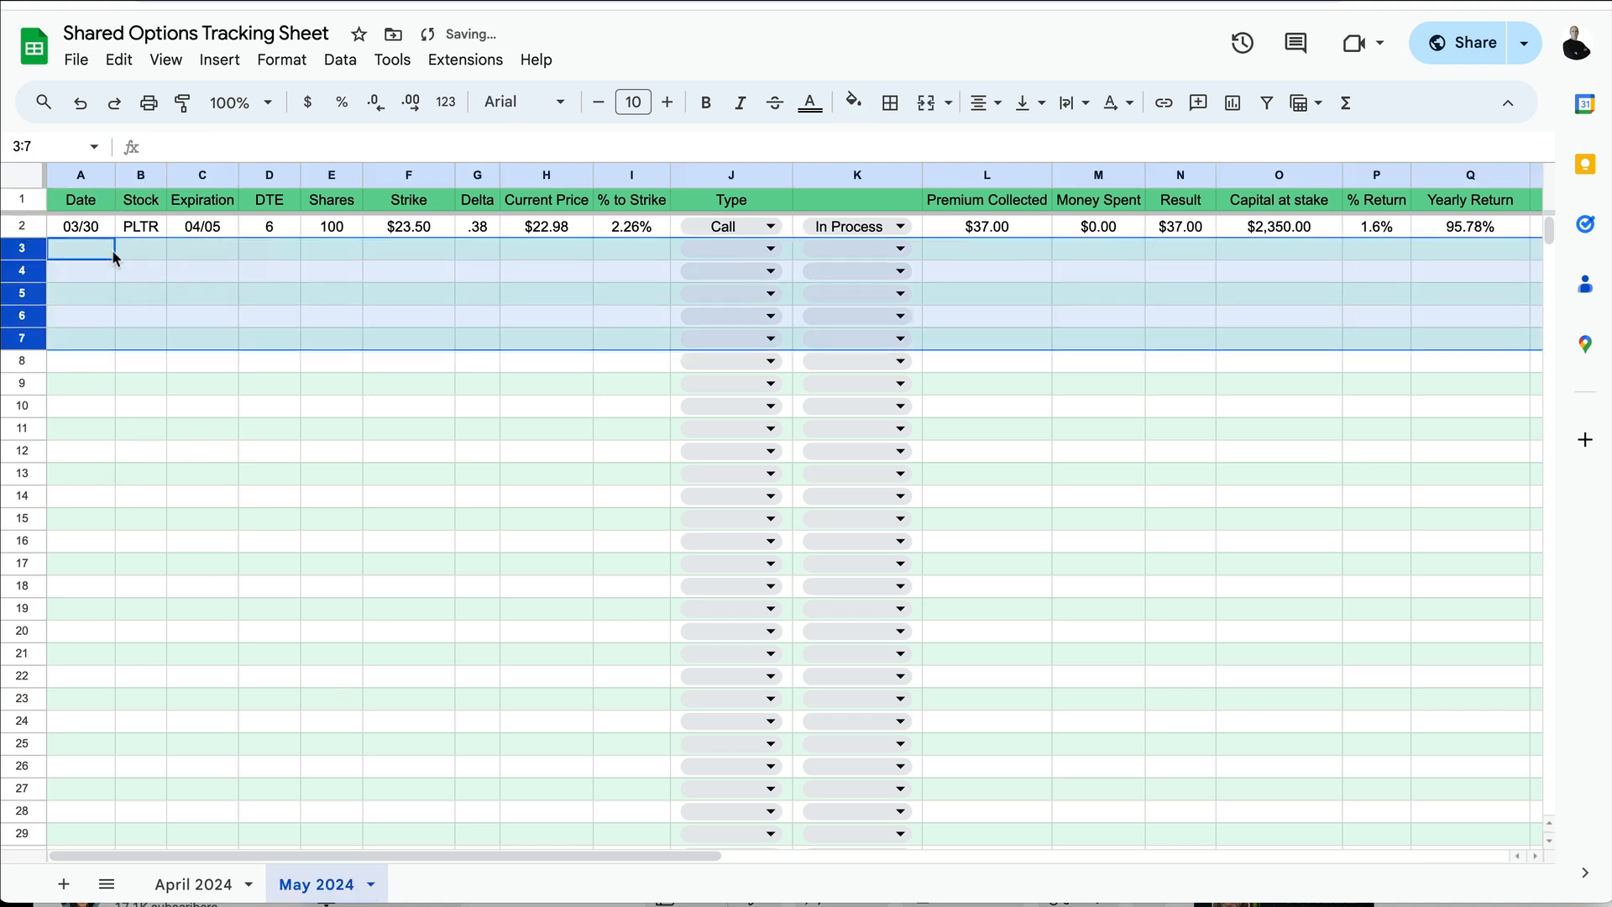
left_click(38, 227)
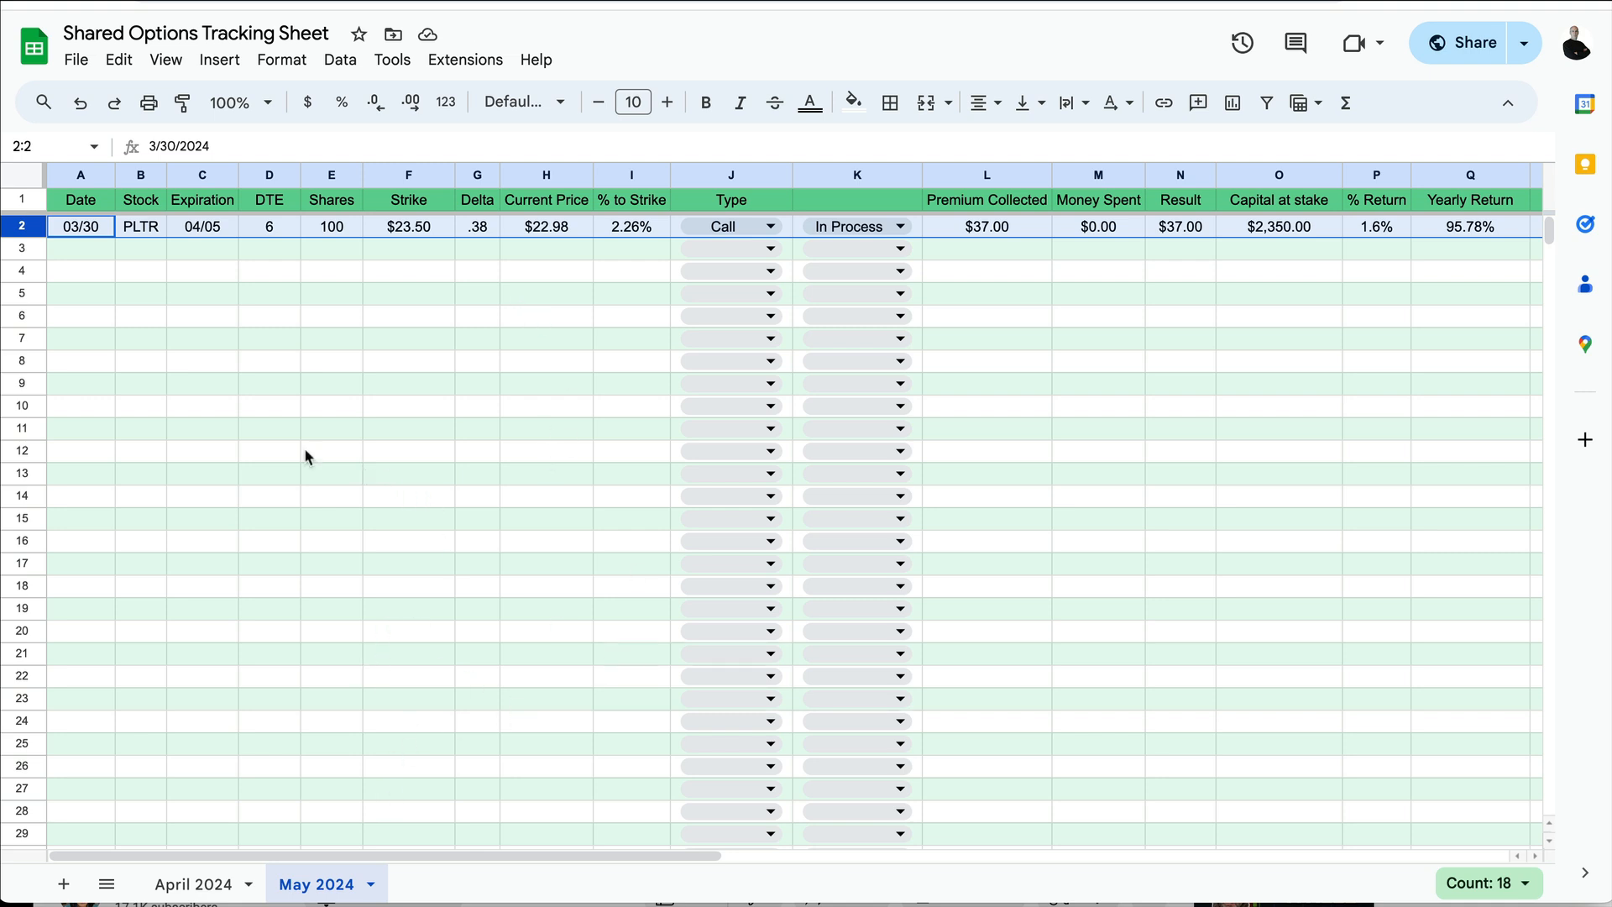
Review the name and folder settings for copying the whole spreadsheet, and close them without making a copy
left_click(77, 61)
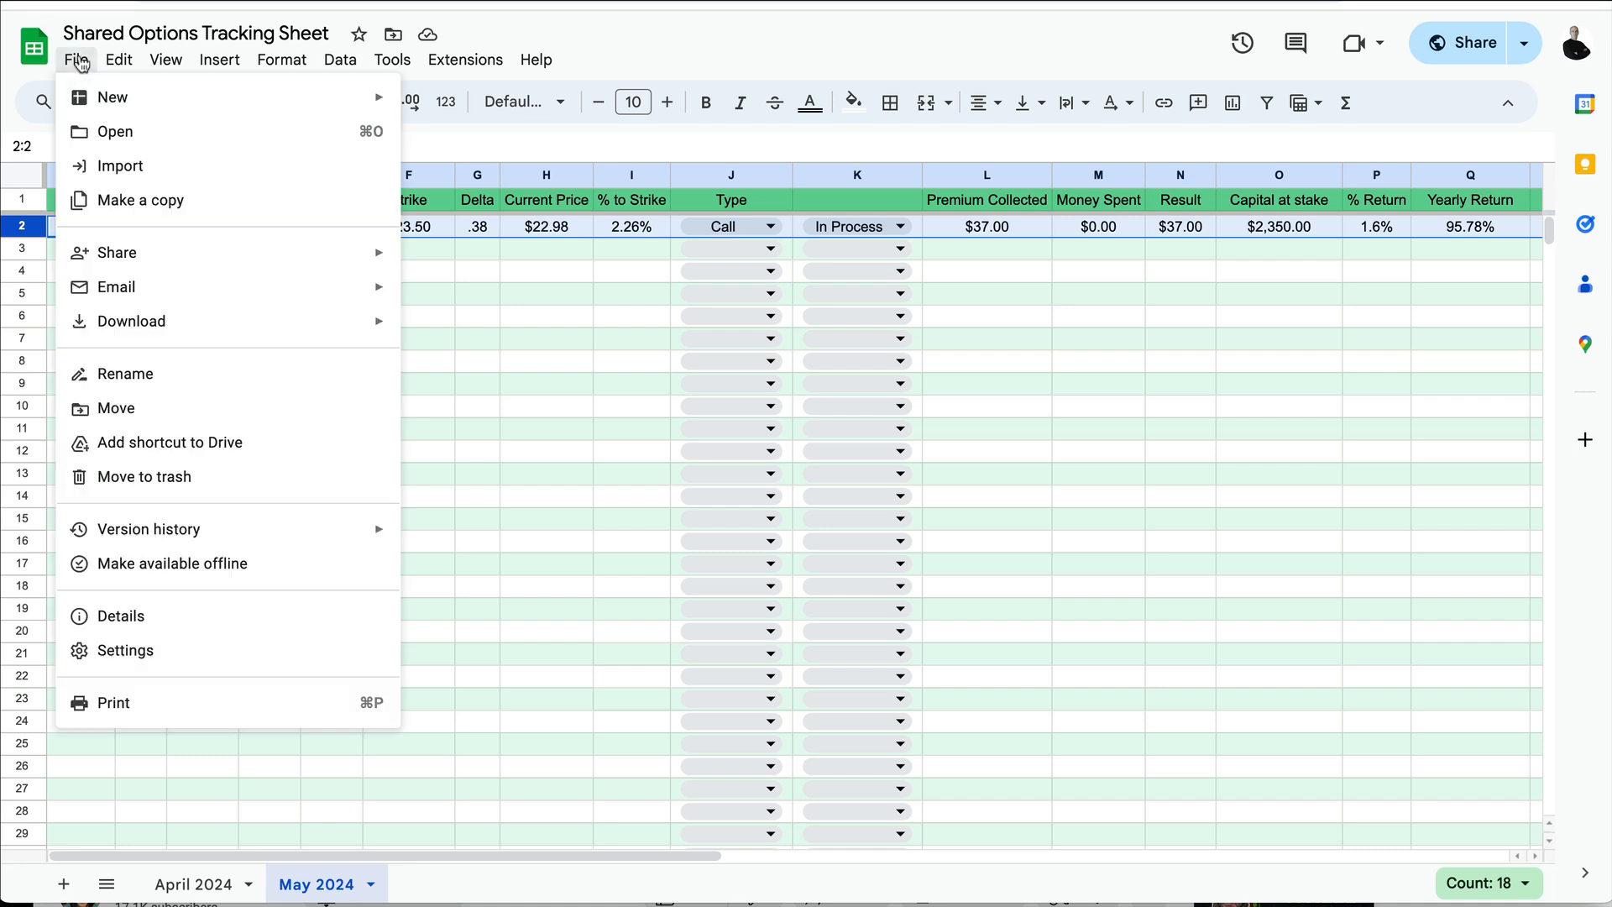
left_click(143, 202)
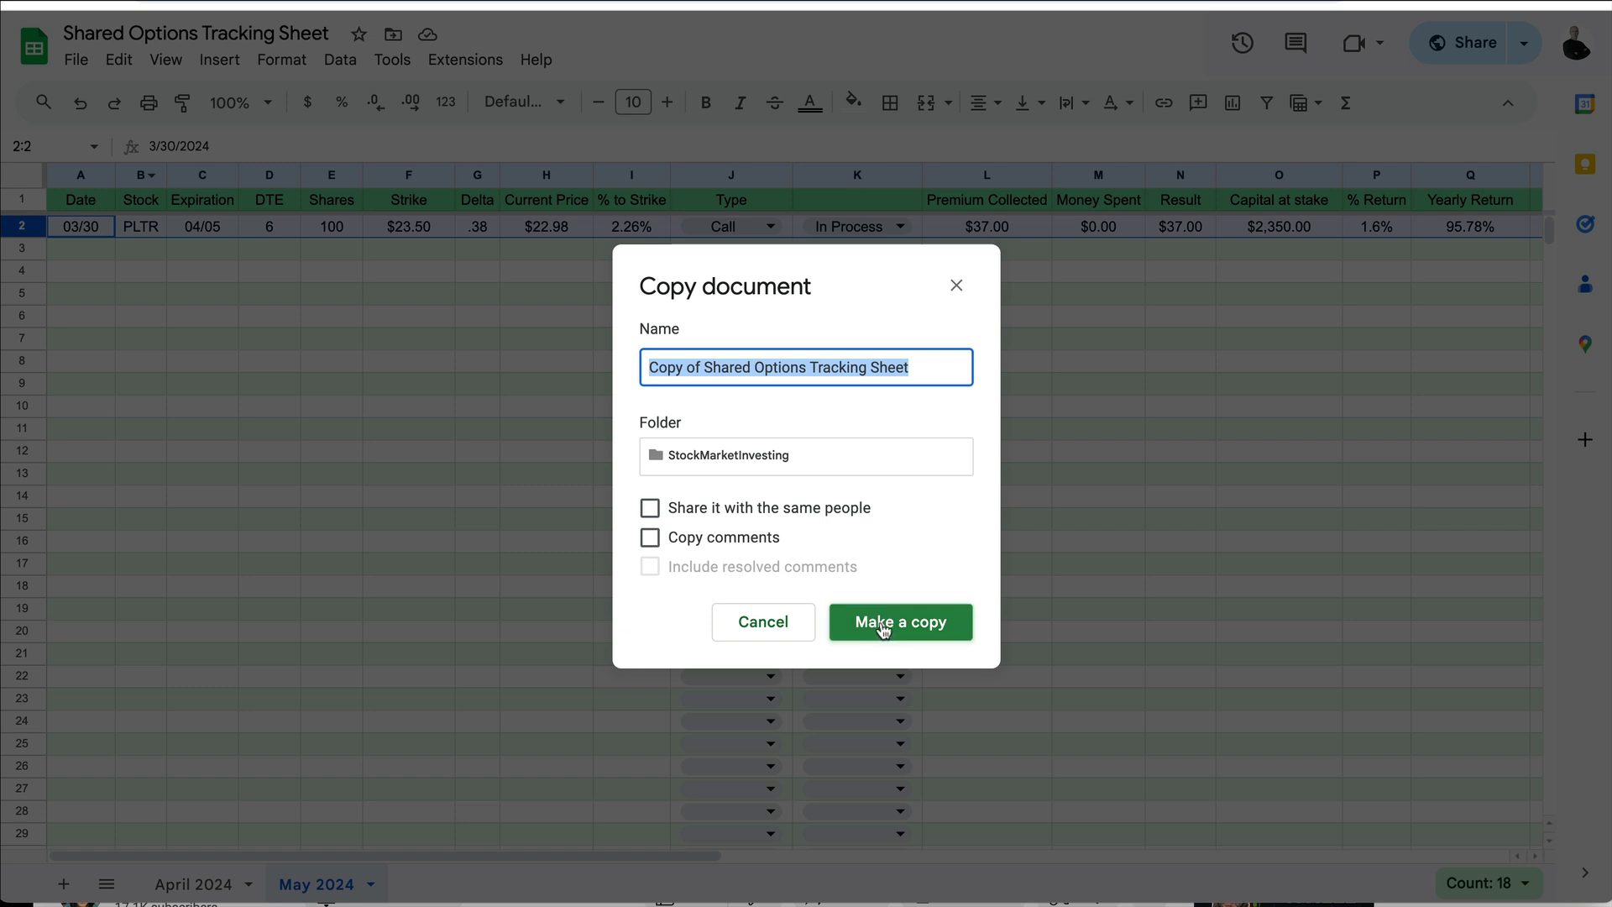
left_click_drag(752, 367, 640, 359)
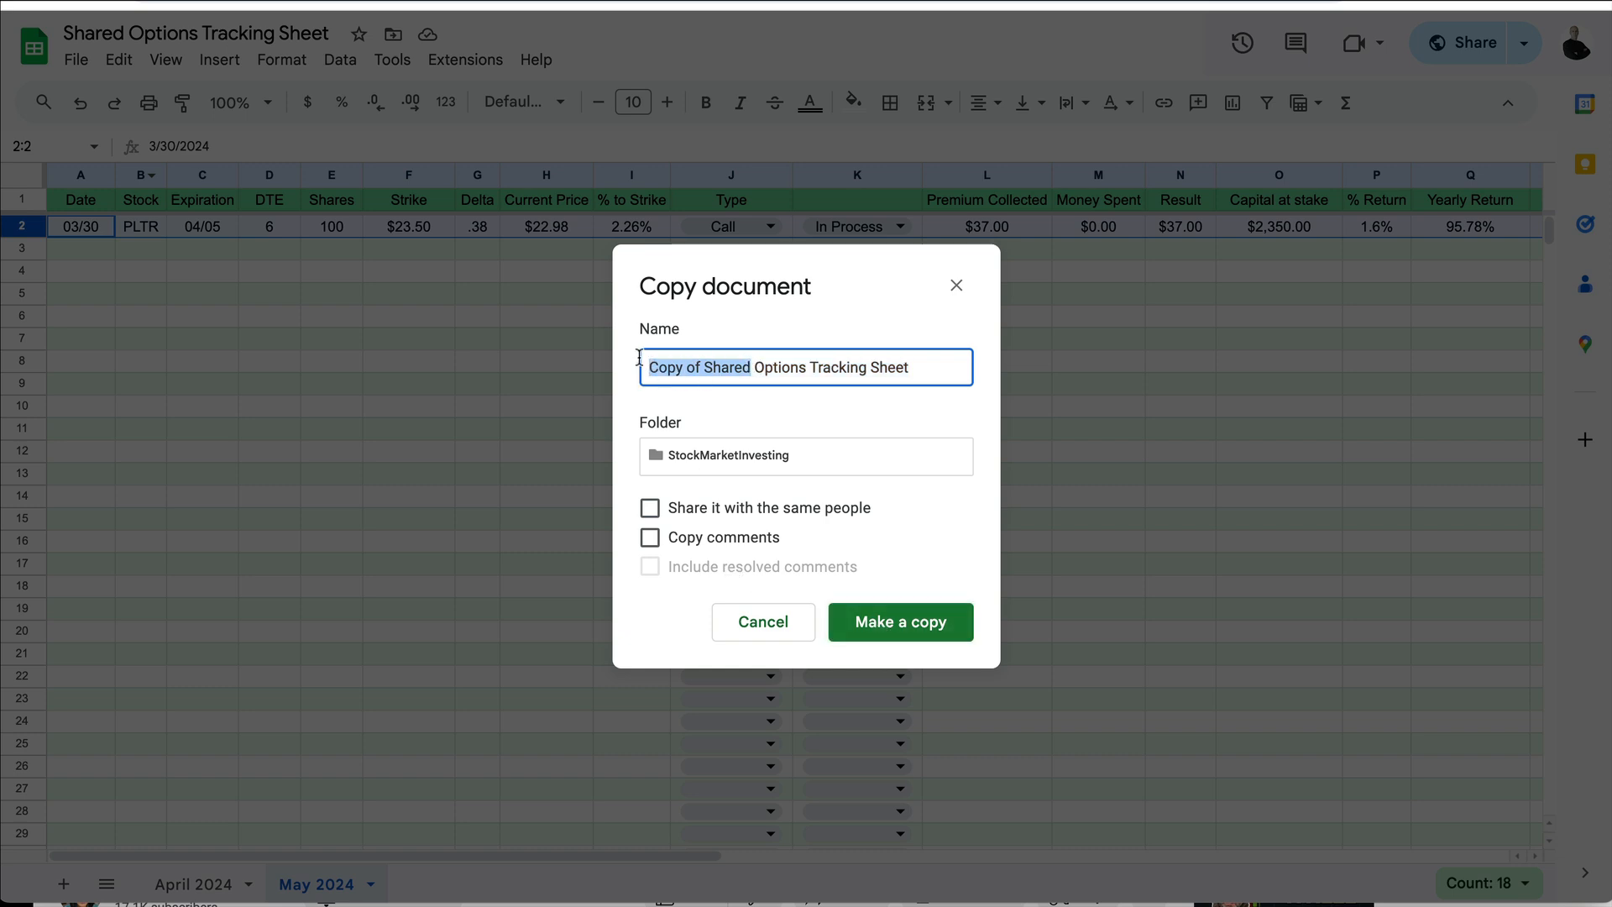
left_click(956, 290)
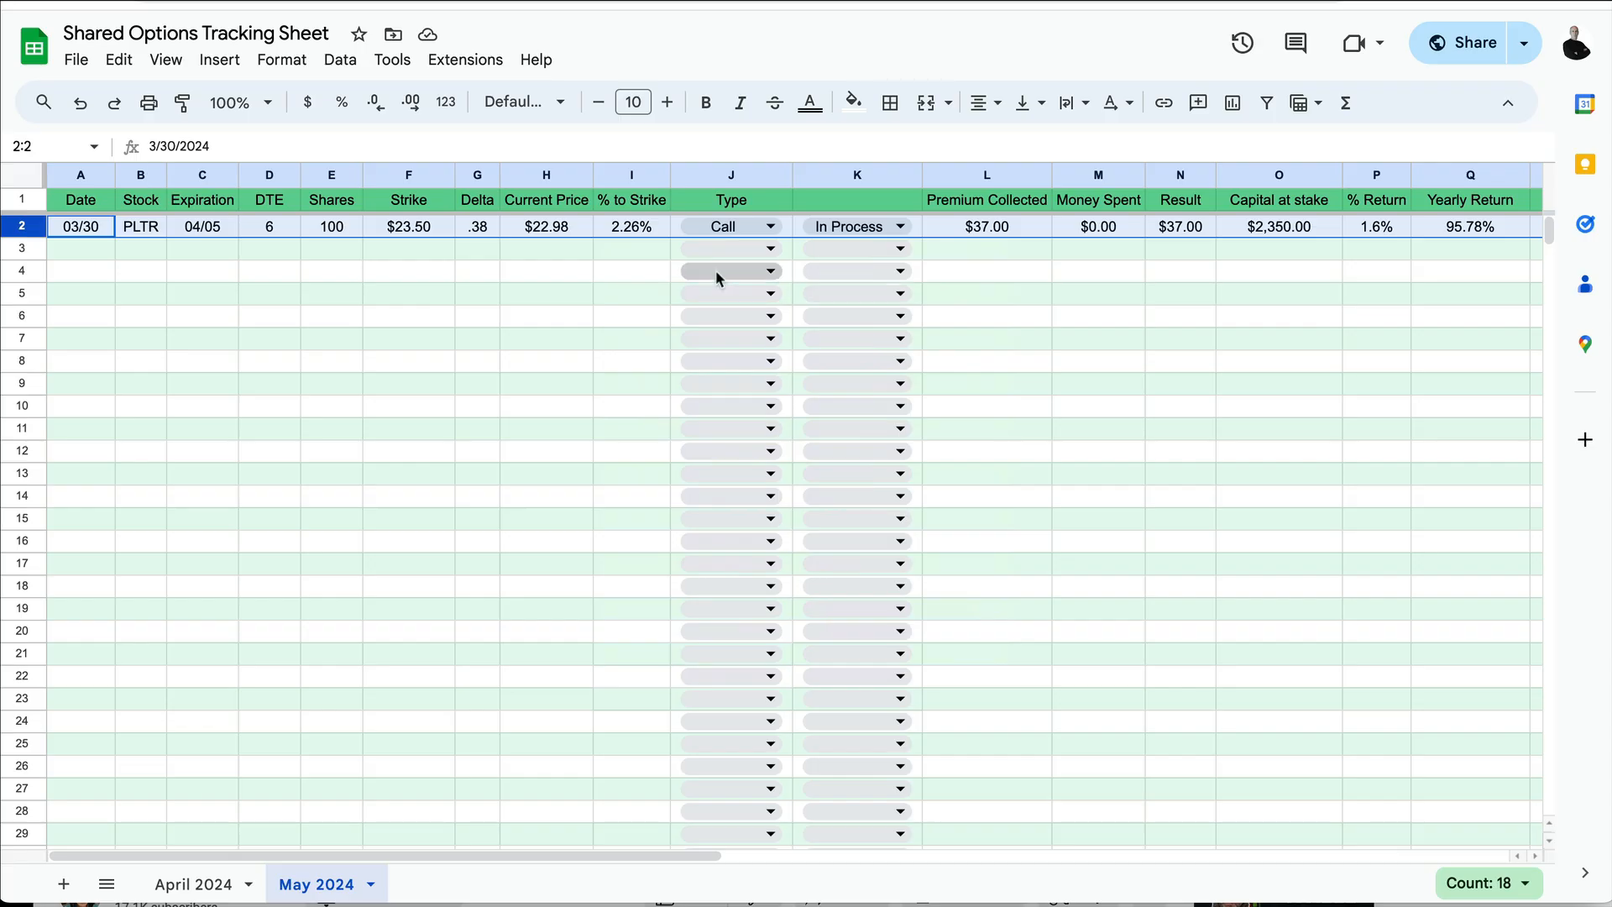